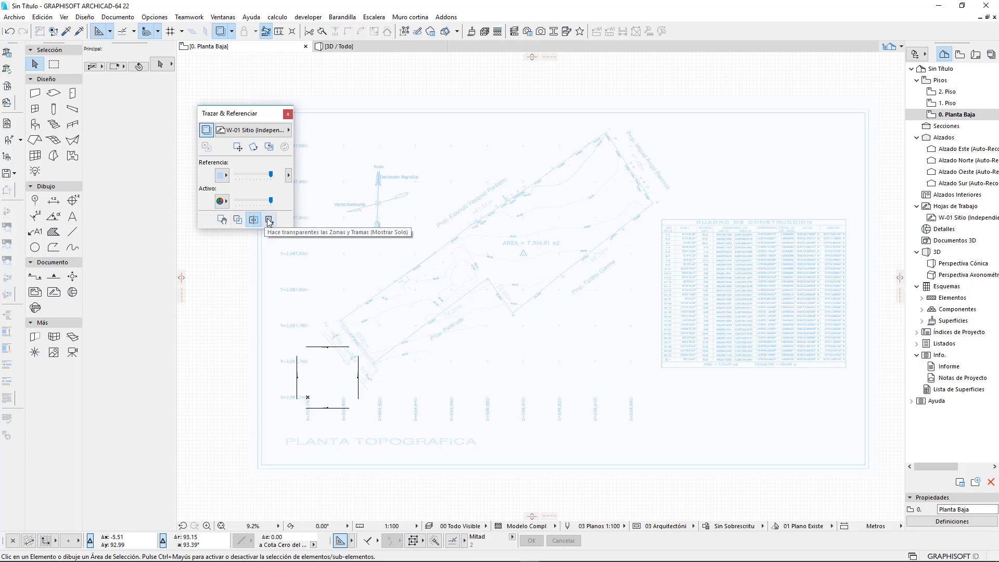
Temporarily displace the traced site worksheet reference about 160 m horizontally across the ground floor plan.
click(222, 221)
click(401, 305)
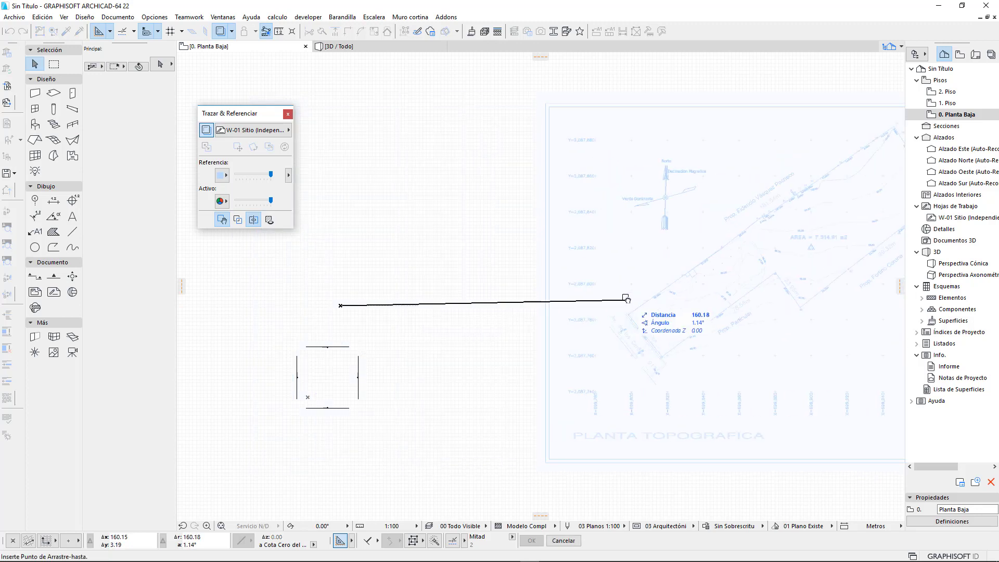
click(624, 299)
key(Escape)
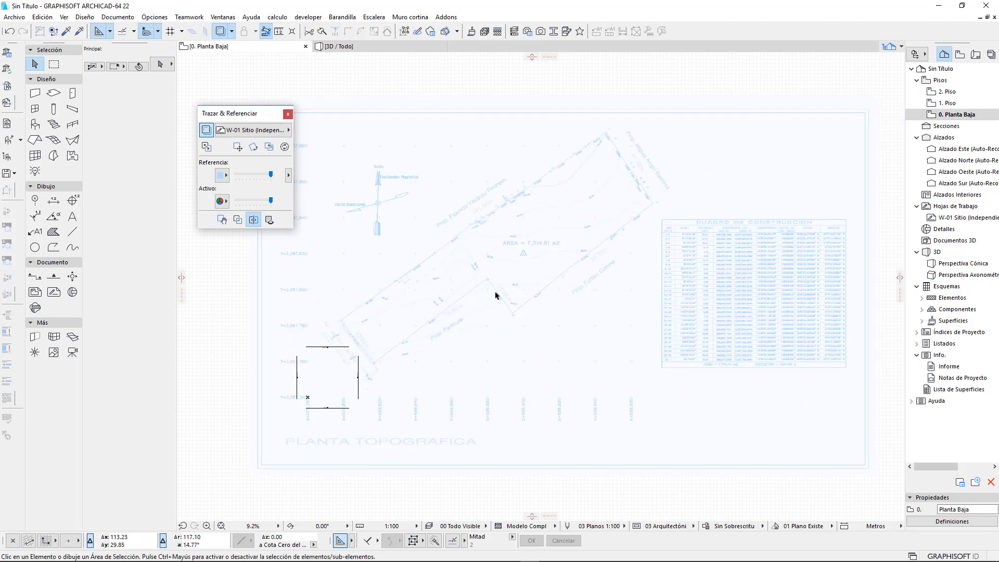
Close the Trazar & Referenciar palette and bring the traced lot boundary into close view.
click(288, 114)
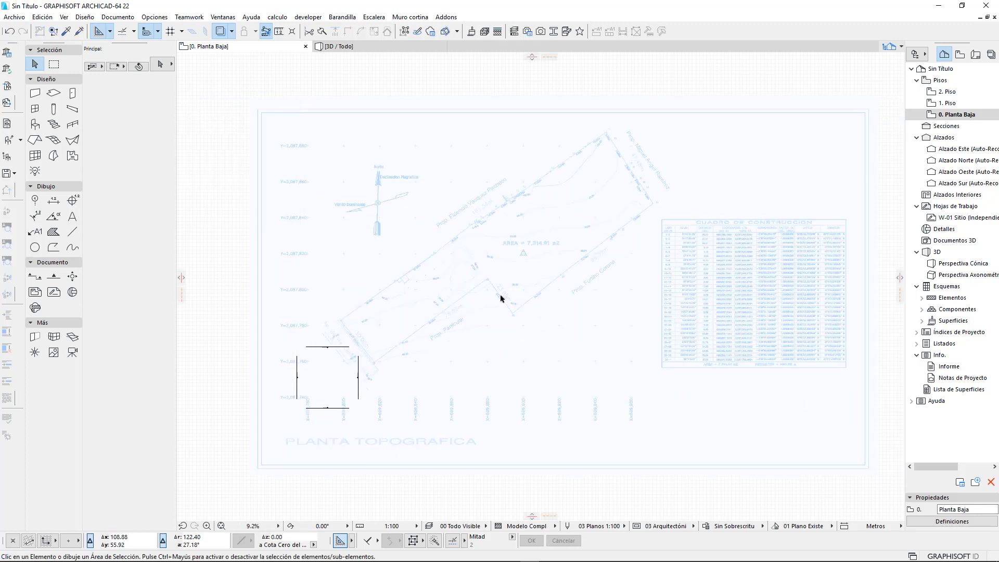
scroll(399, 293, up, 3)
scroll(237, 372, up, 2)
middle_drag(255, 358, 294, 394)
scroll(739, 229, down, 2)
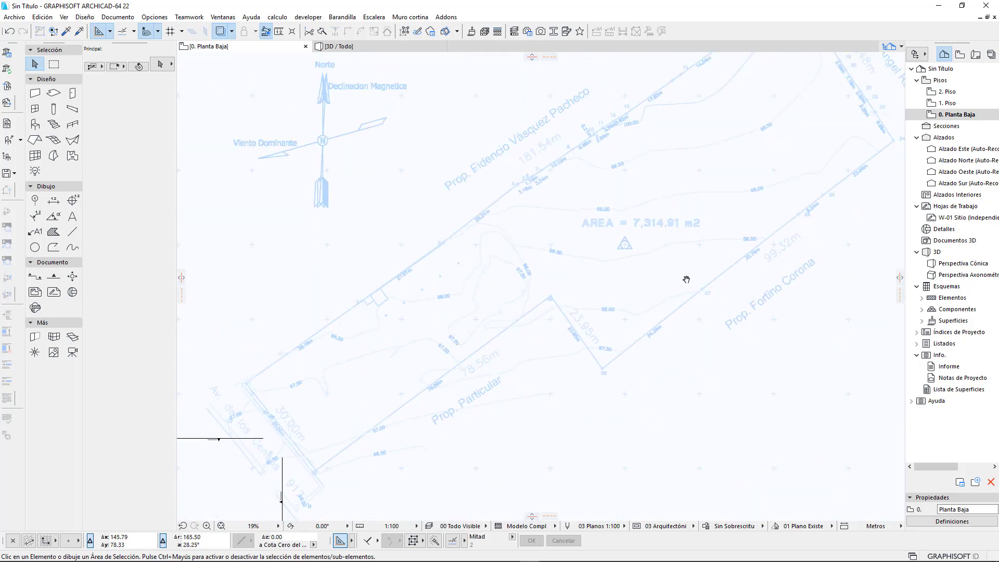
scroll(683, 283, down, 1)
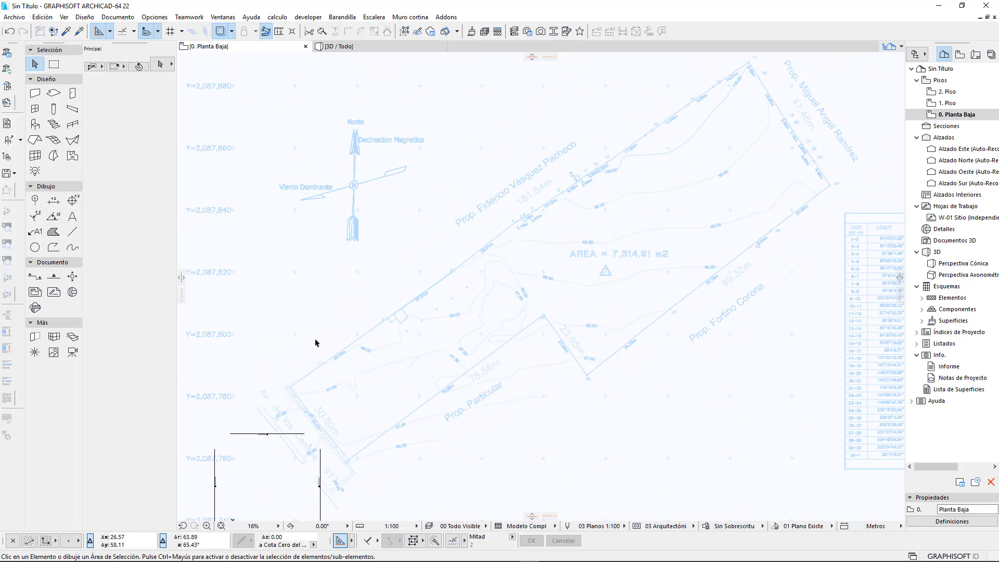
Activate the Mesh tool and review its layer list and default settings dialog.
click(54, 141)
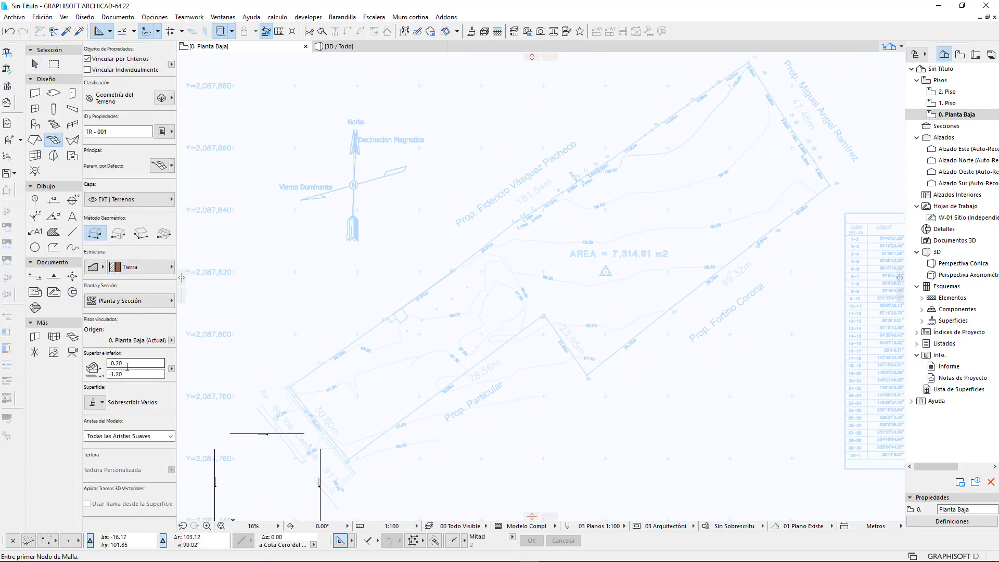
click(139, 201)
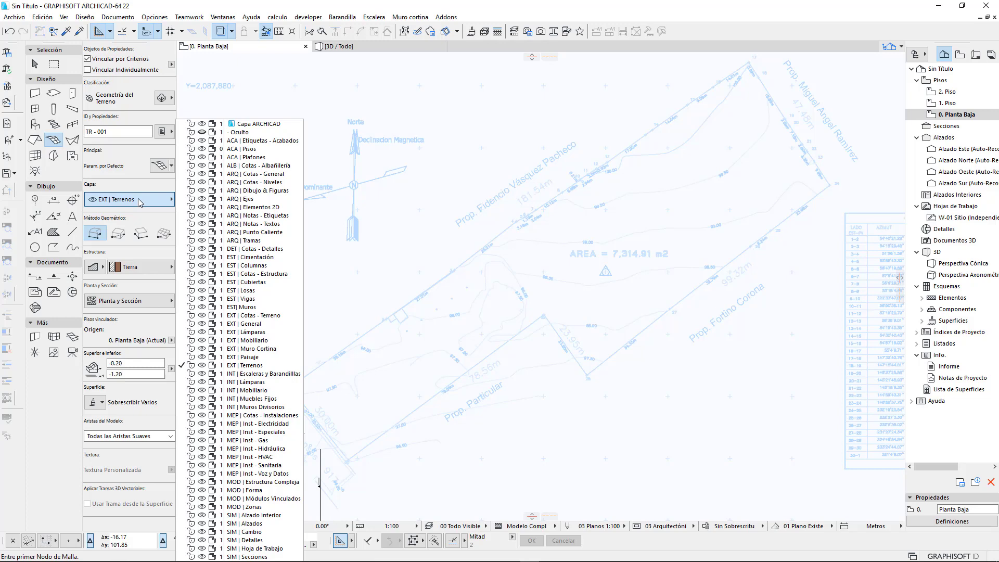
click(149, 194)
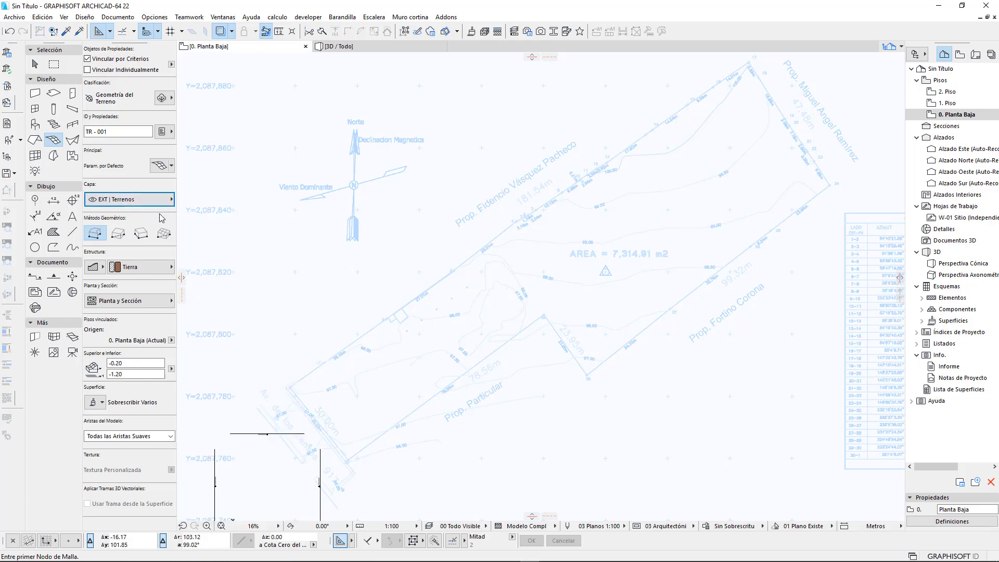
click(162, 166)
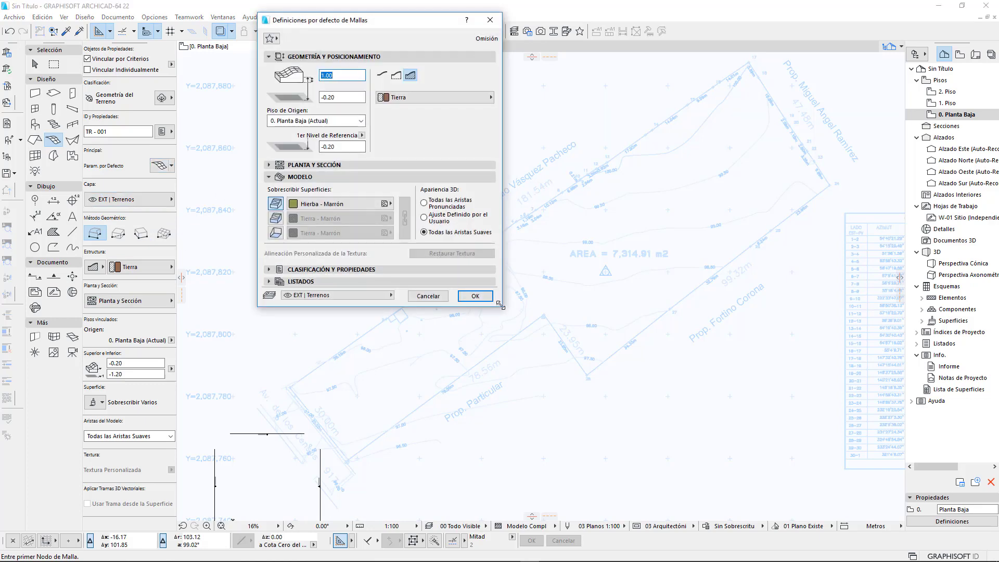
drag(498, 304, 659, 361)
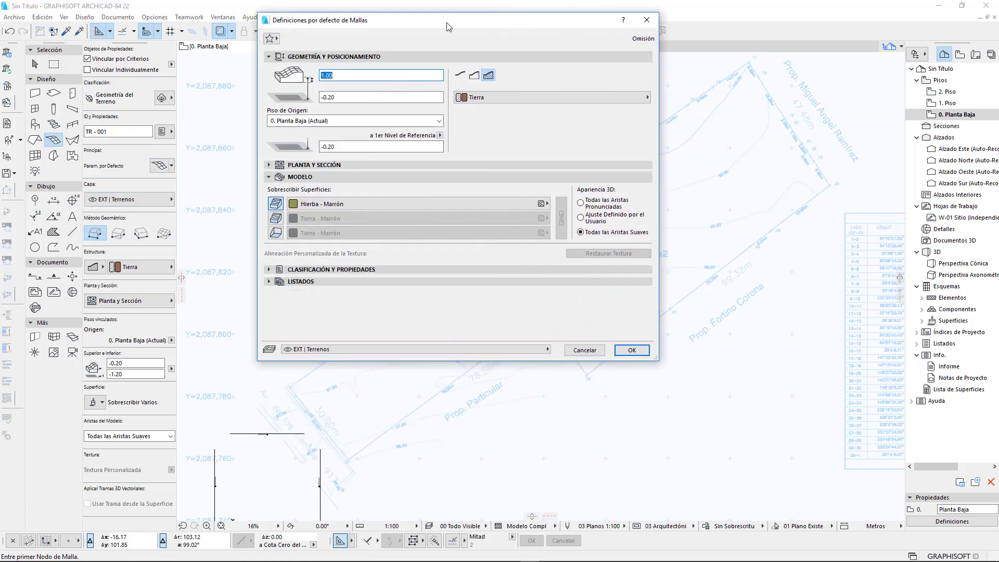
drag(451, 16, 394, 88)
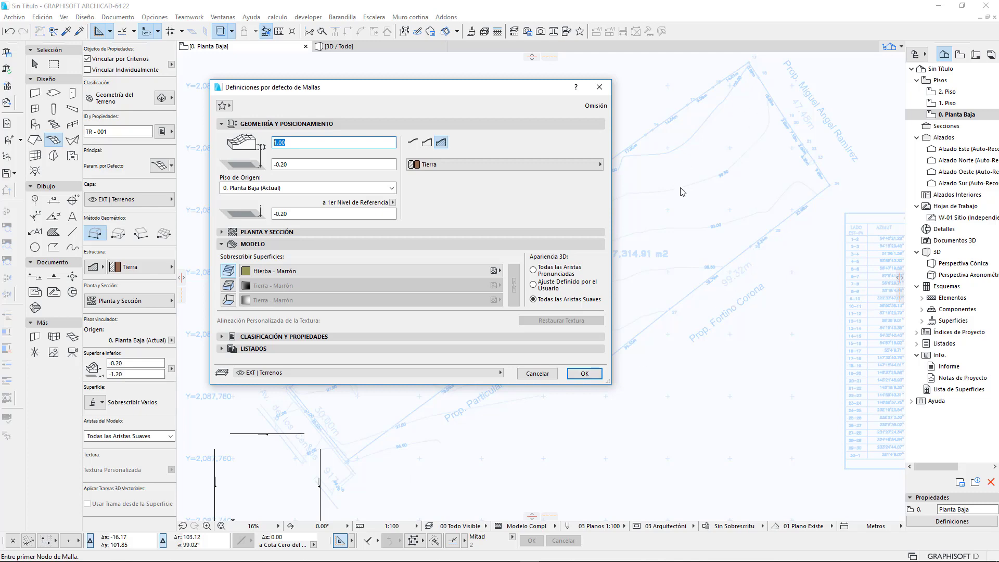
click(537, 373)
Examine the contour elevations on the traced site plan at the lot's northeast and southwest ends.
scroll(738, 87, up, 5)
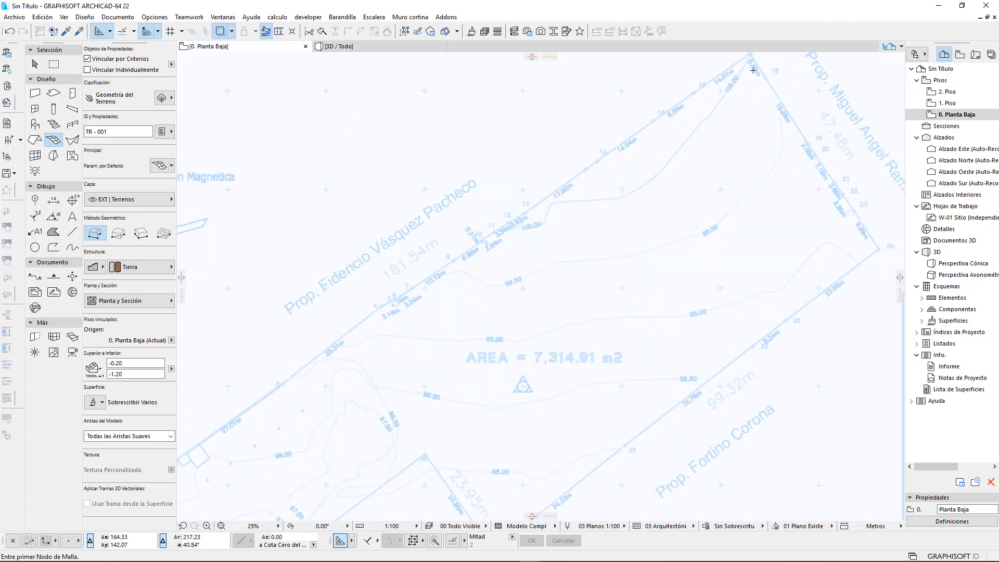
middle_drag(738, 87, 694, 139)
scroll(642, 179, up, 1)
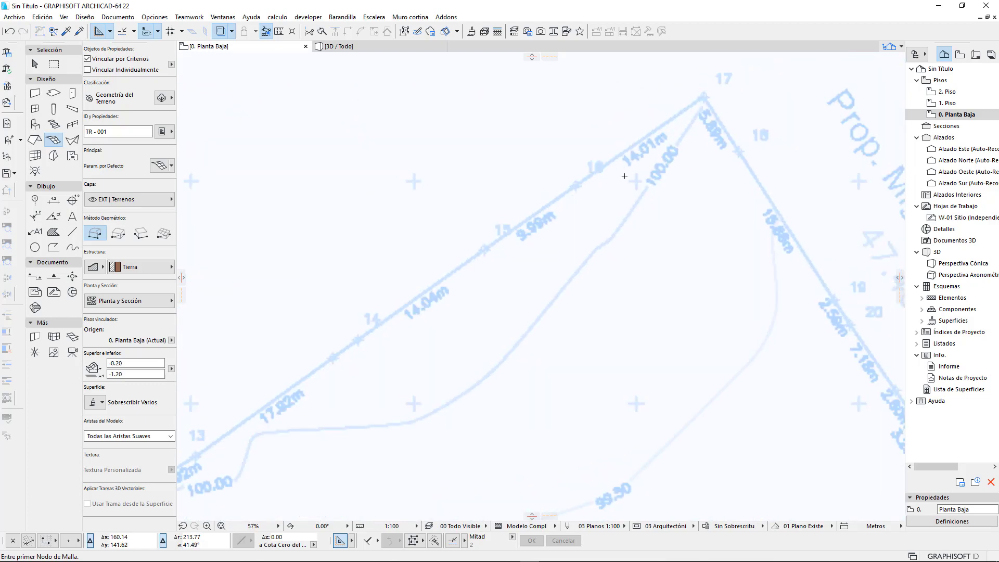
scroll(641, 179, down, 4)
middle_drag(642, 180, 384, 309)
scroll(416, 292, up, 2)
scroll(463, 264, up, 2)
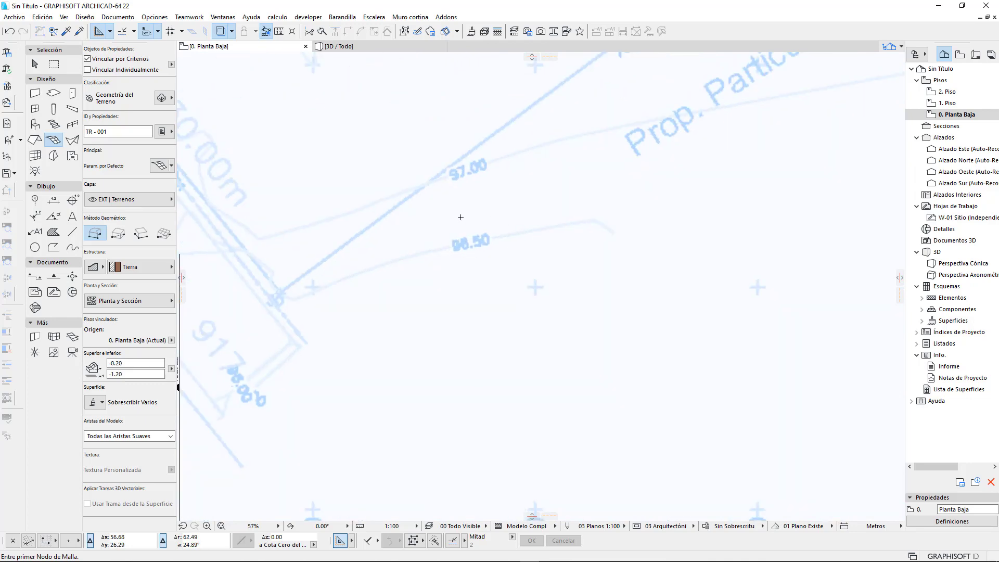
scroll(487, 251, down, 5)
middle_drag(571, 301, 533, 433)
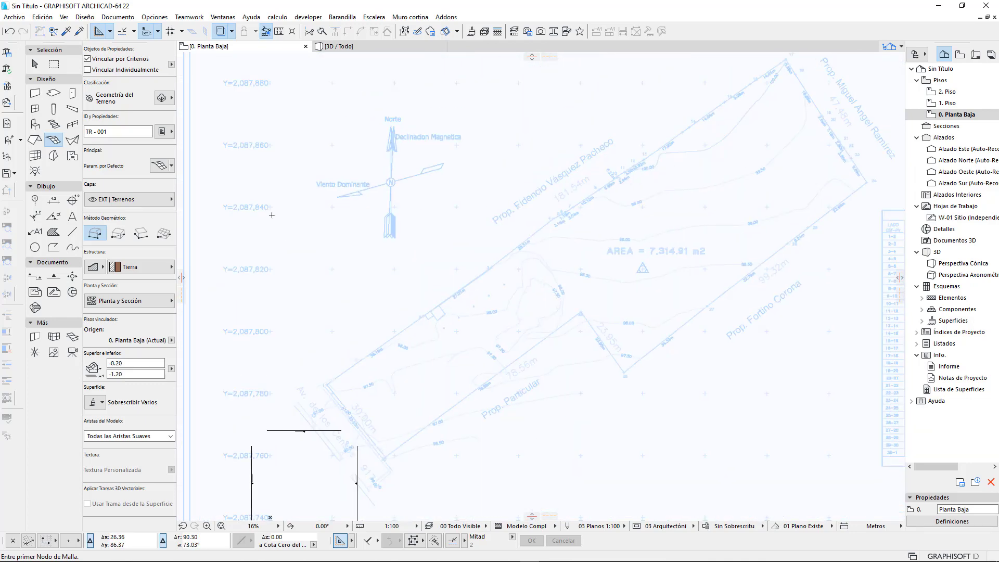
Set the default mesh height to 4.00 and its offset to the home story to 0.00.
click(160, 166)
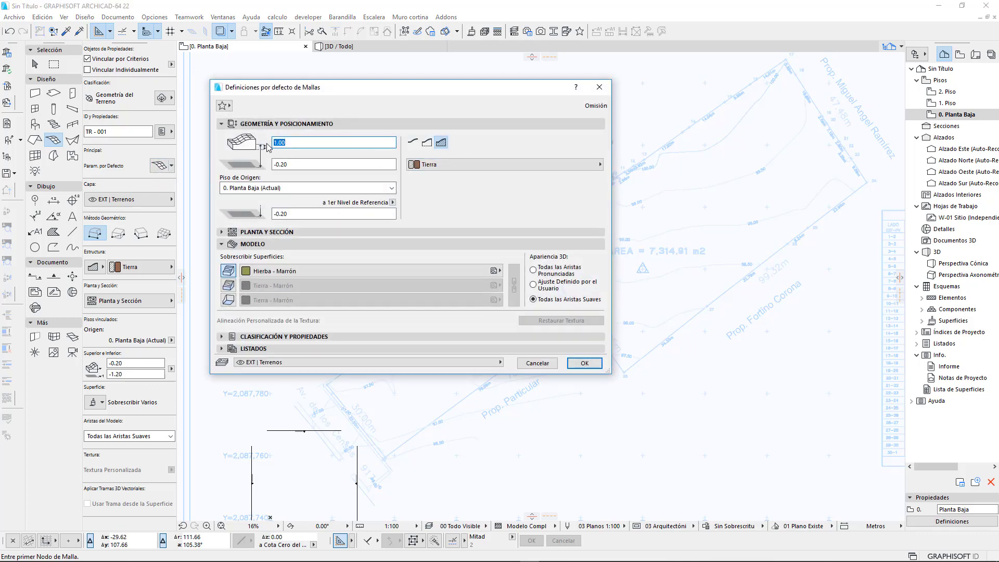
text(4)
click(309, 164)
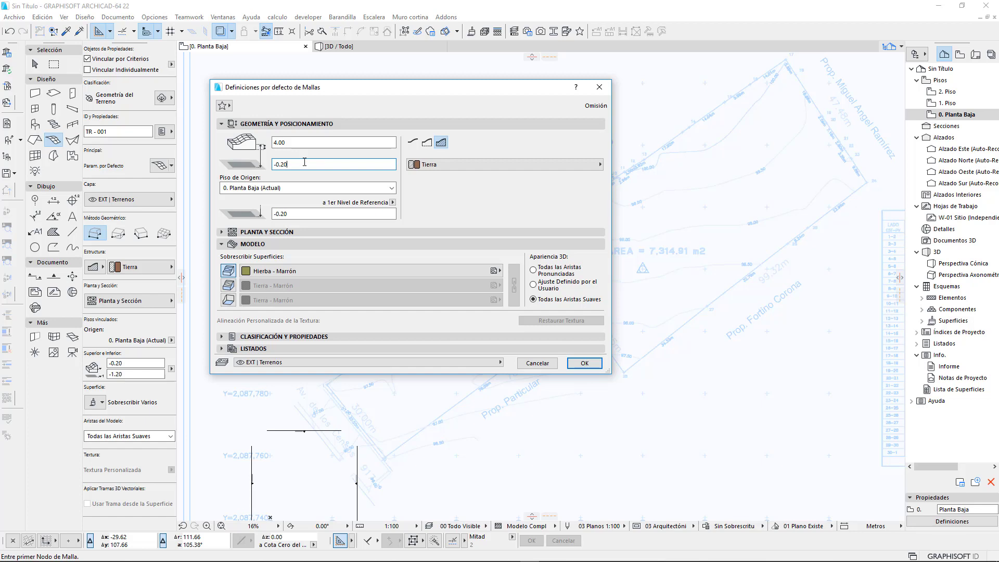
drag(305, 162, 278, 160)
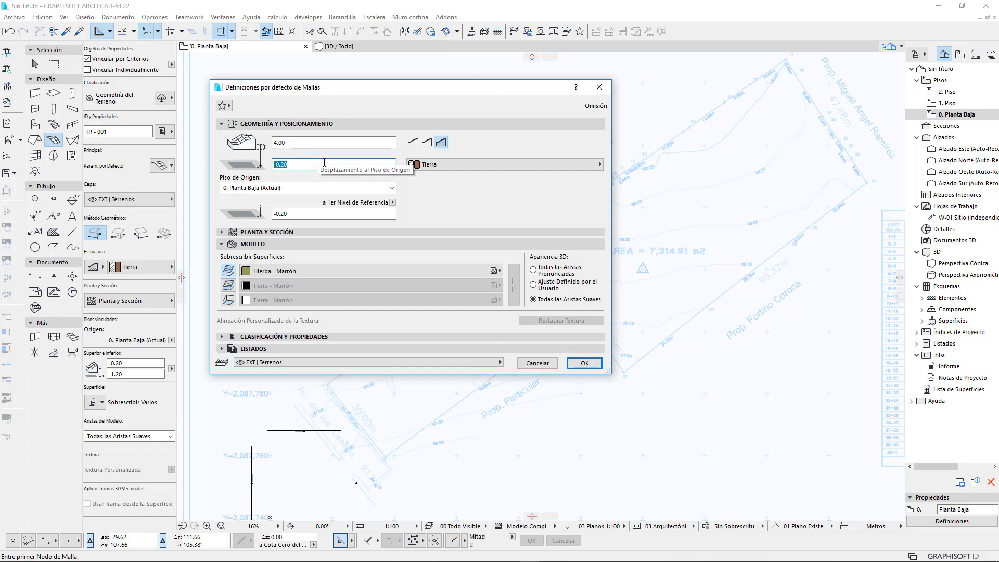
text(0)
click(353, 142)
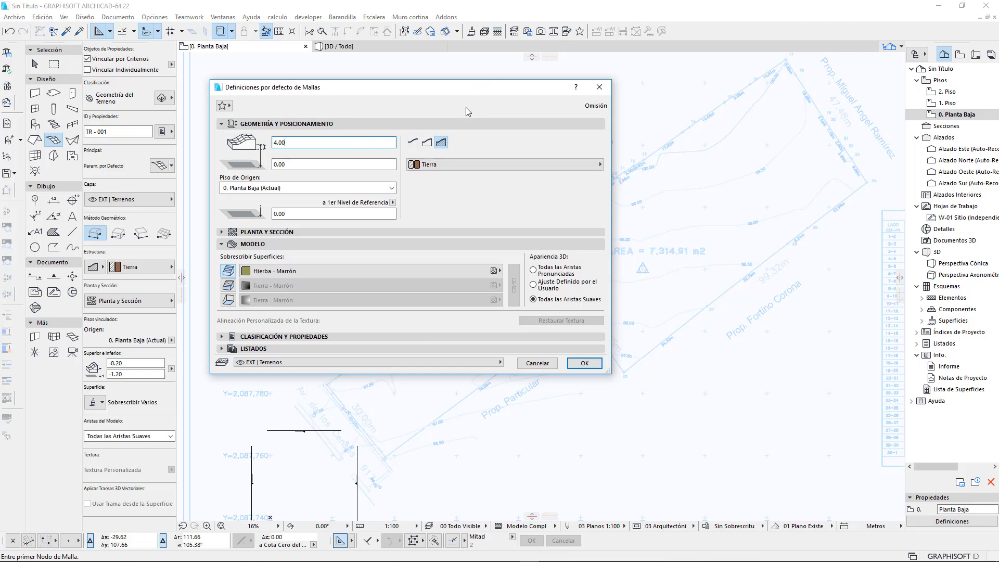
Try the surface-only and skirt mesh structures, return to solid body, and choose Tierra as the building material.
click(413, 143)
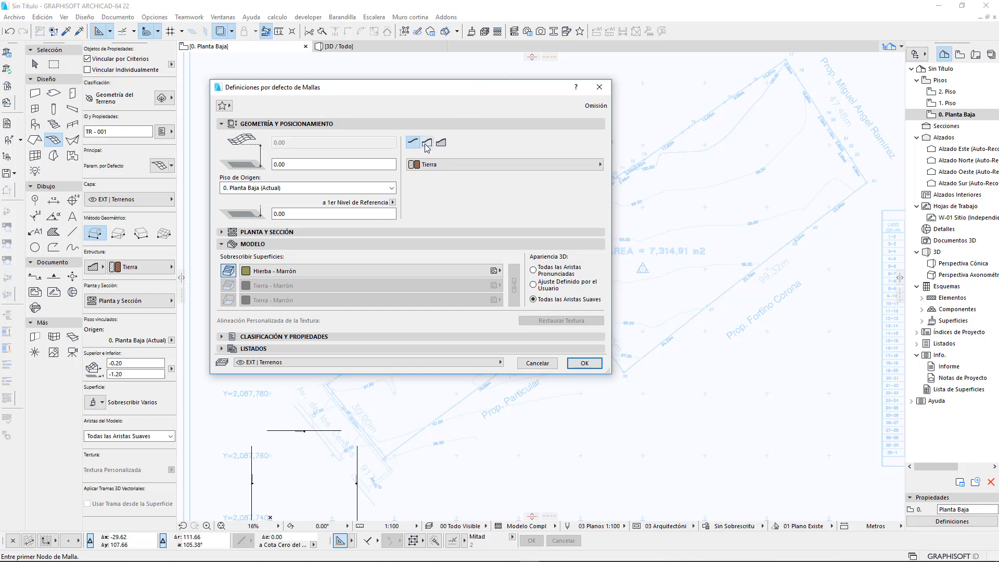
click(427, 144)
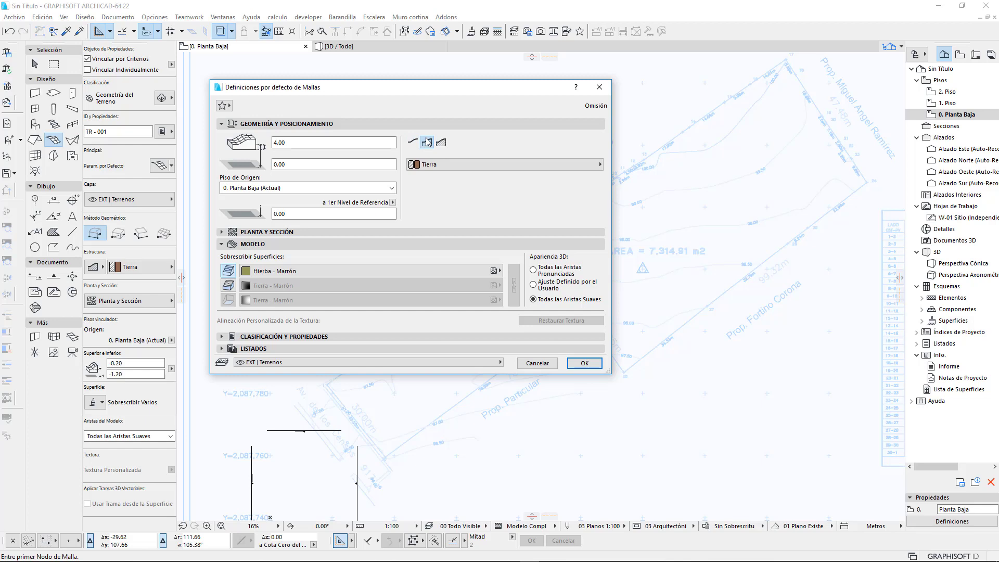
click(441, 143)
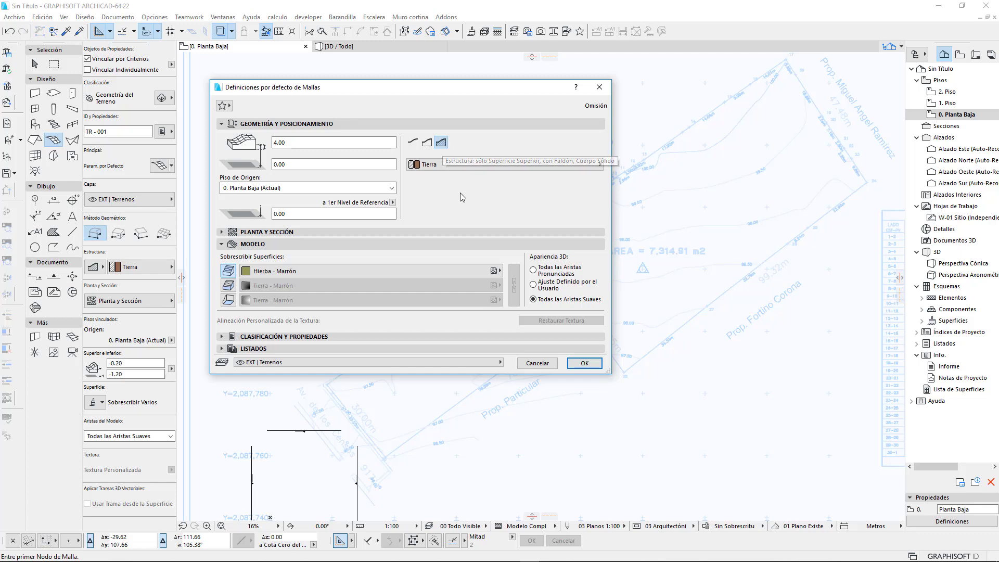
click(472, 165)
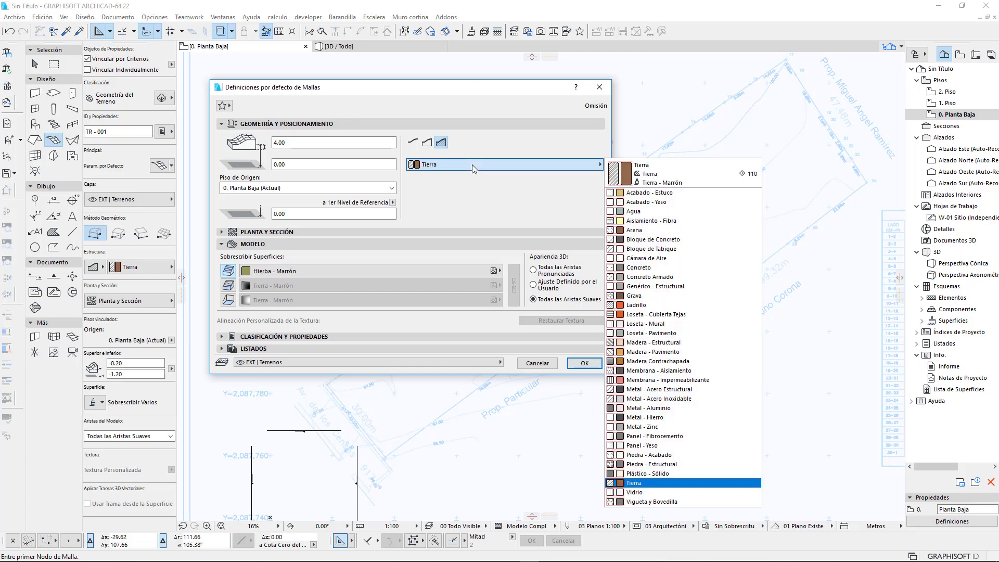
click(472, 164)
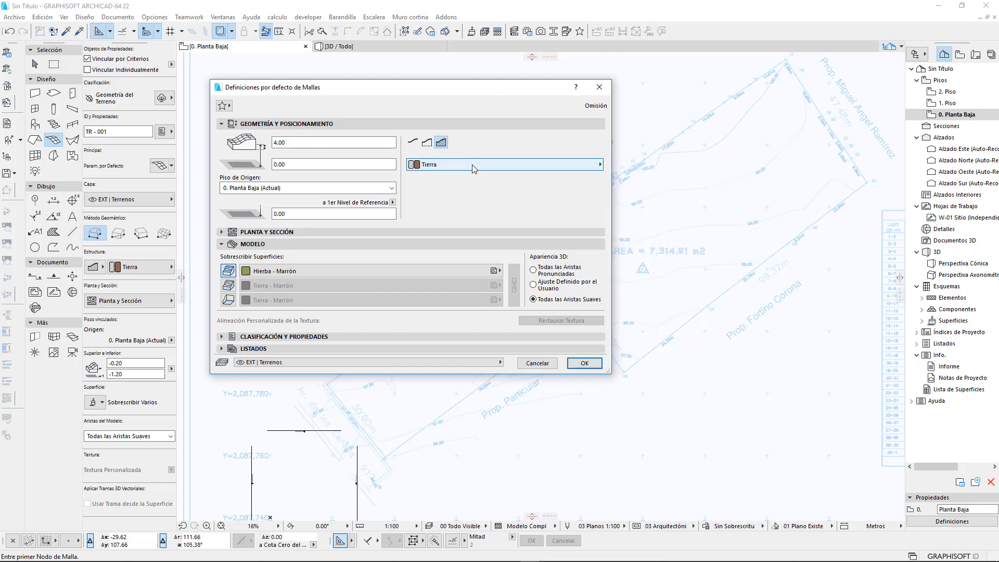
click(472, 165)
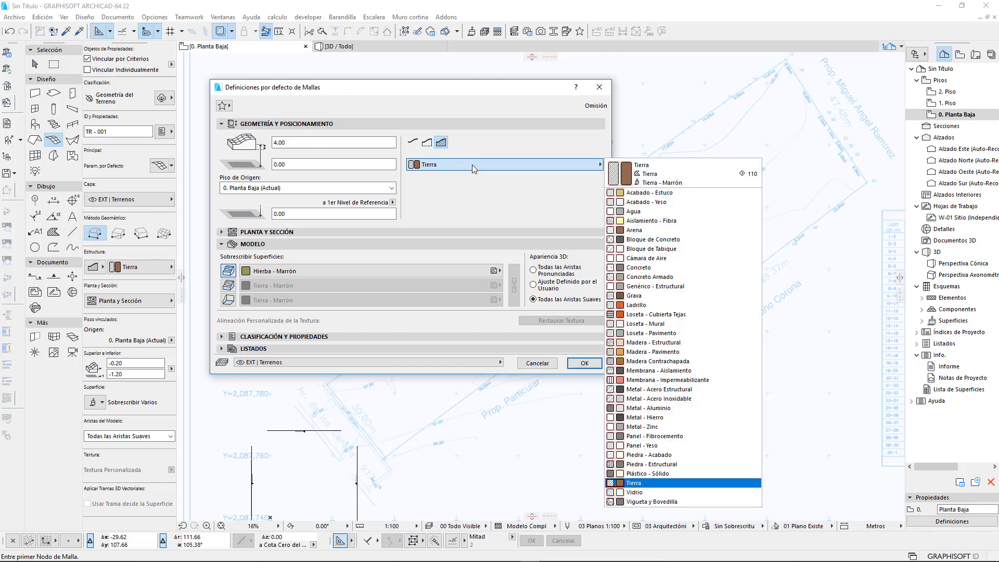
click(650, 484)
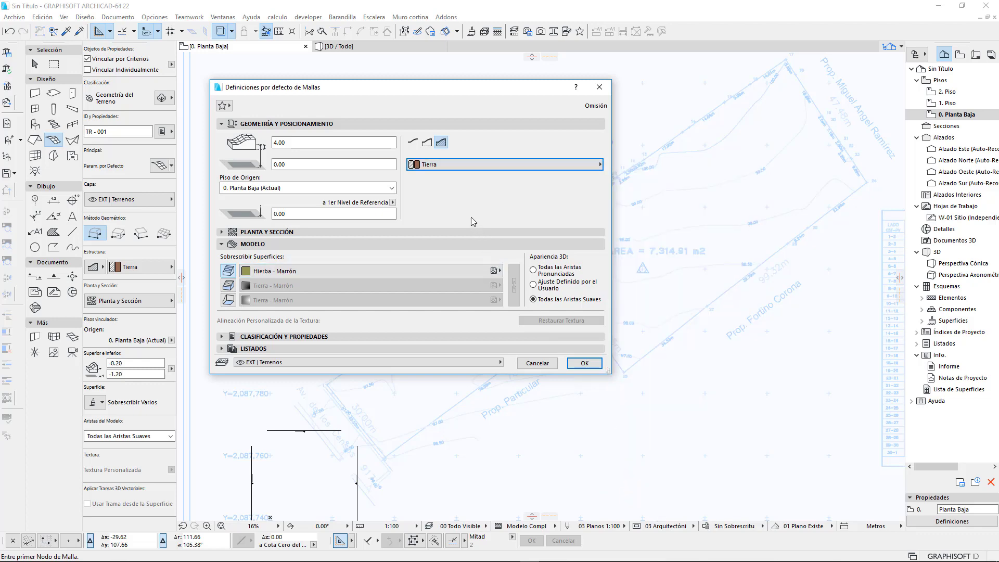
Try Cota Cero del Proyecto and 1er Nivel de Referencia as the mesh elevation reference, and discard the mesh default changes.
click(393, 202)
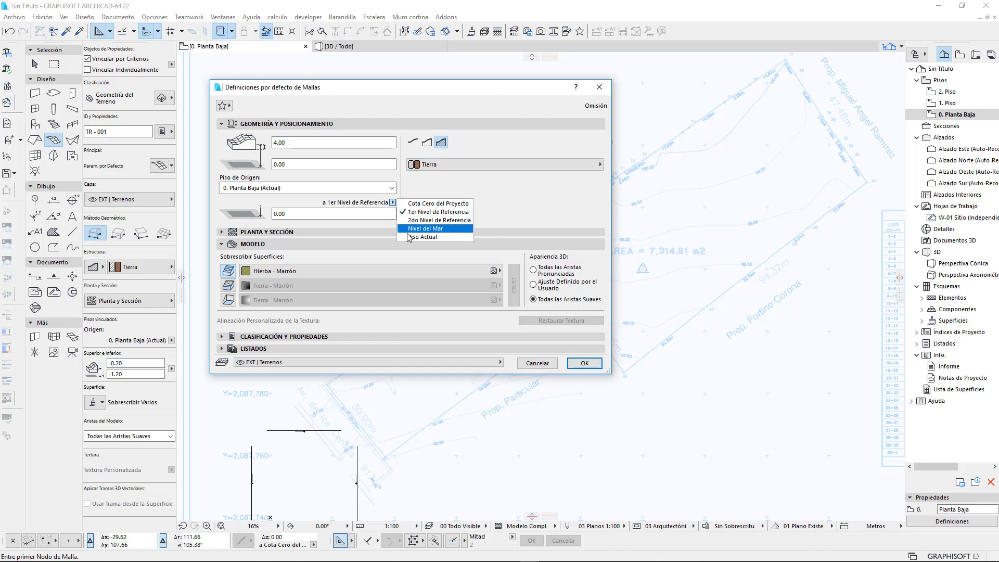
click(411, 204)
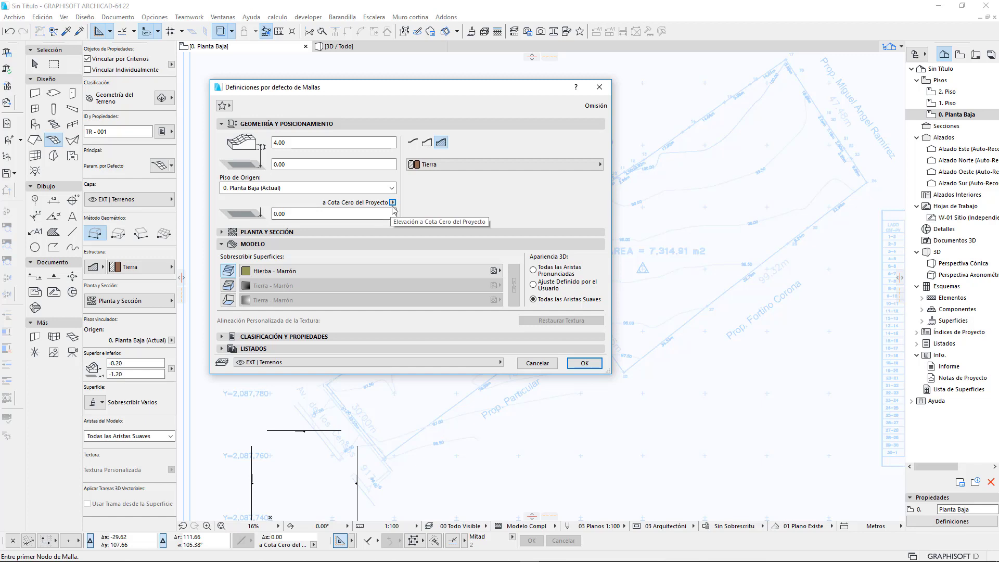
click(393, 203)
click(413, 214)
click(393, 203)
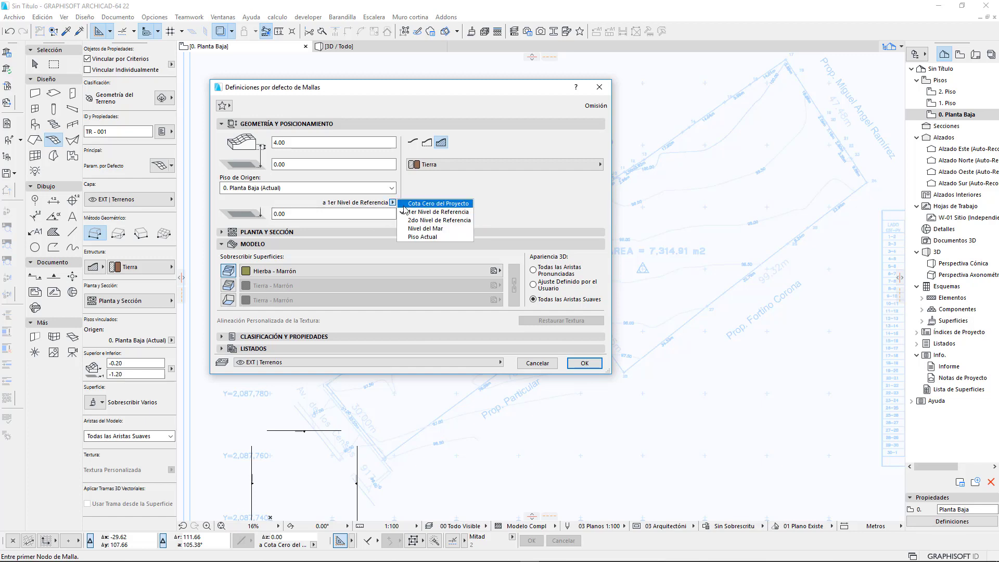
click(410, 207)
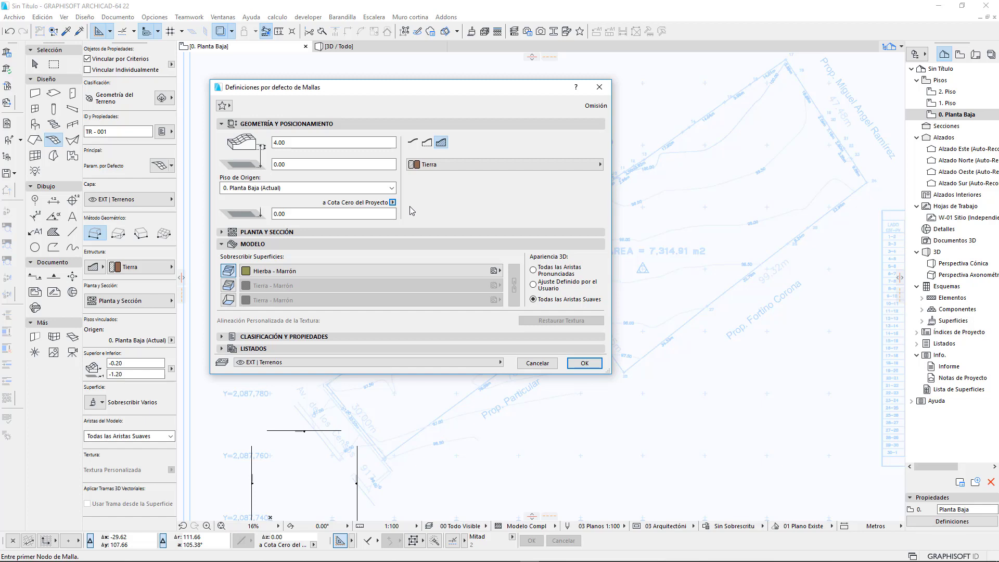
click(537, 362)
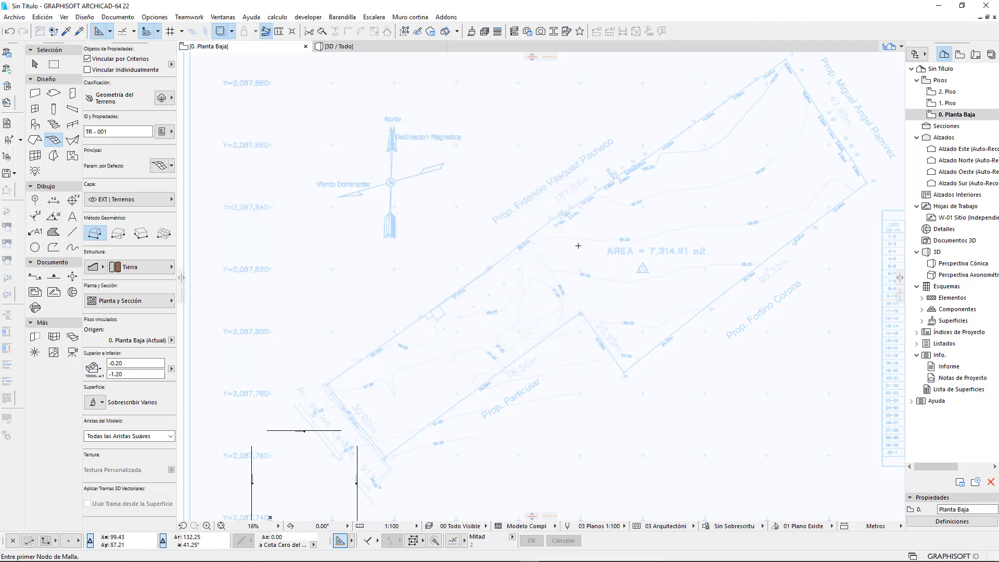
Set the height of 1er Nivel de Referencia to -100.00 in the project's reference level preferences.
click(155, 17)
mouse_move(186, 143)
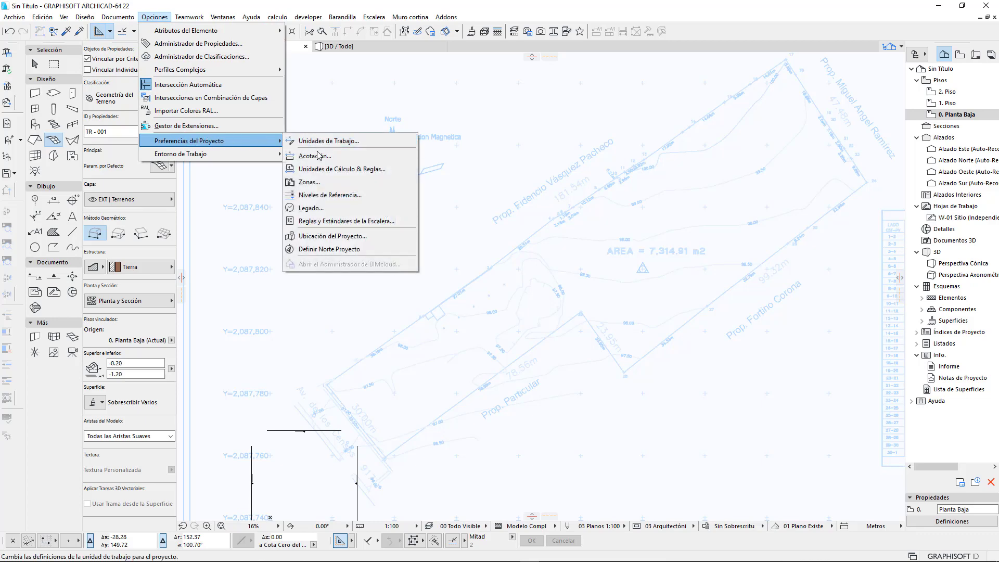
click(321, 195)
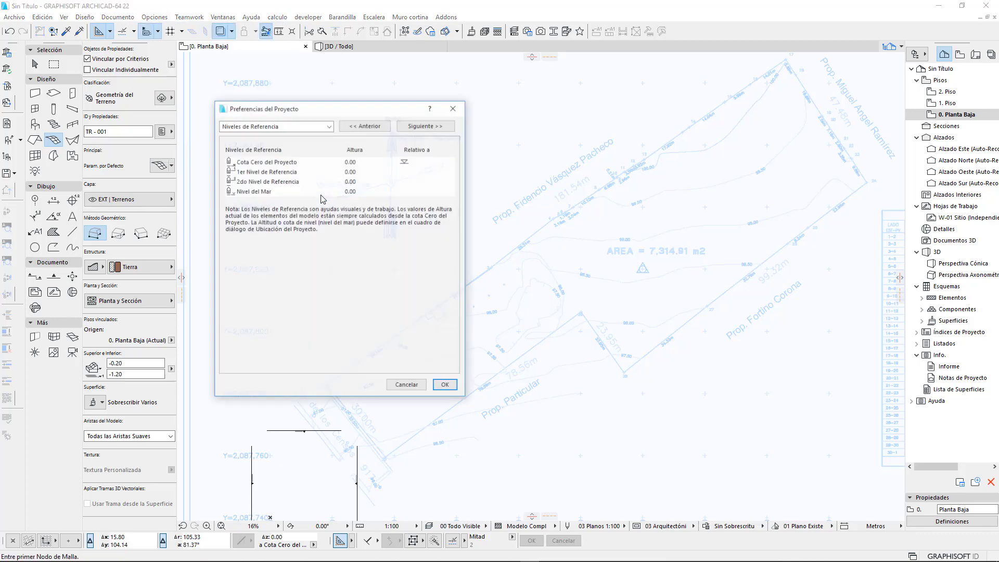
click(255, 173)
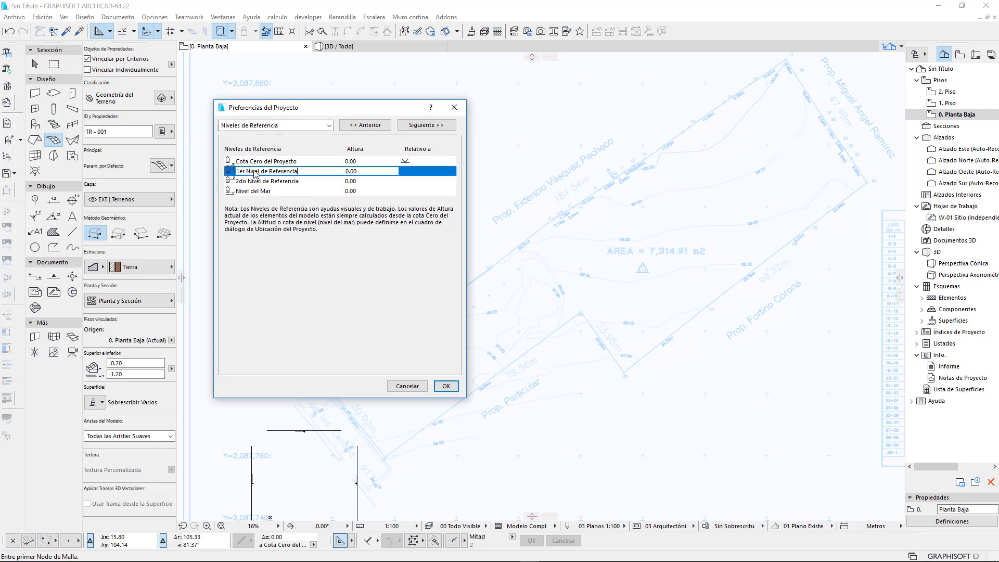
double_click(360, 171)
text(-1)
click(433, 172)
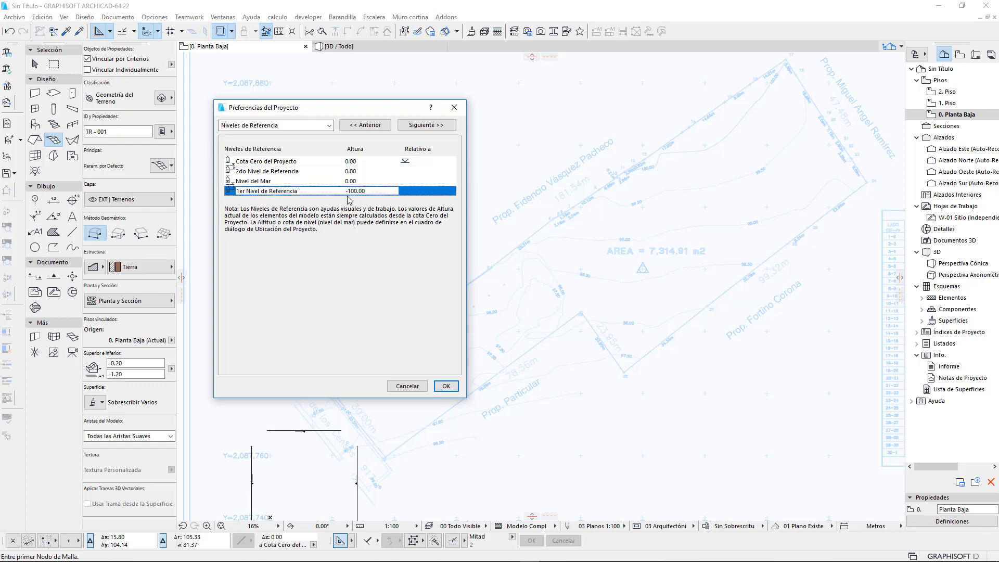
Apply the reference level preferences, and set the default mesh height to 4.00 with an offset to the home story of 0.00.
click(451, 389)
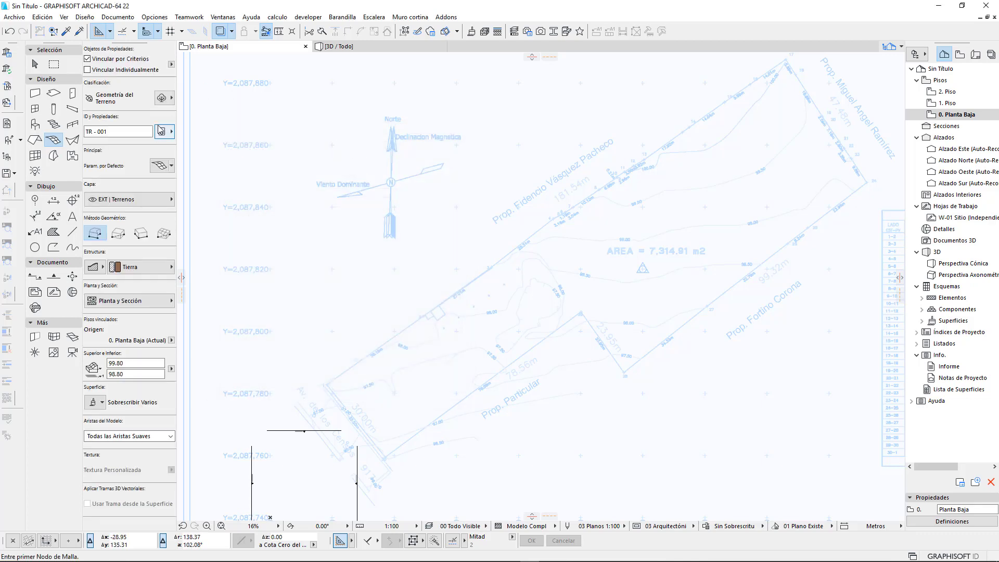
click(160, 166)
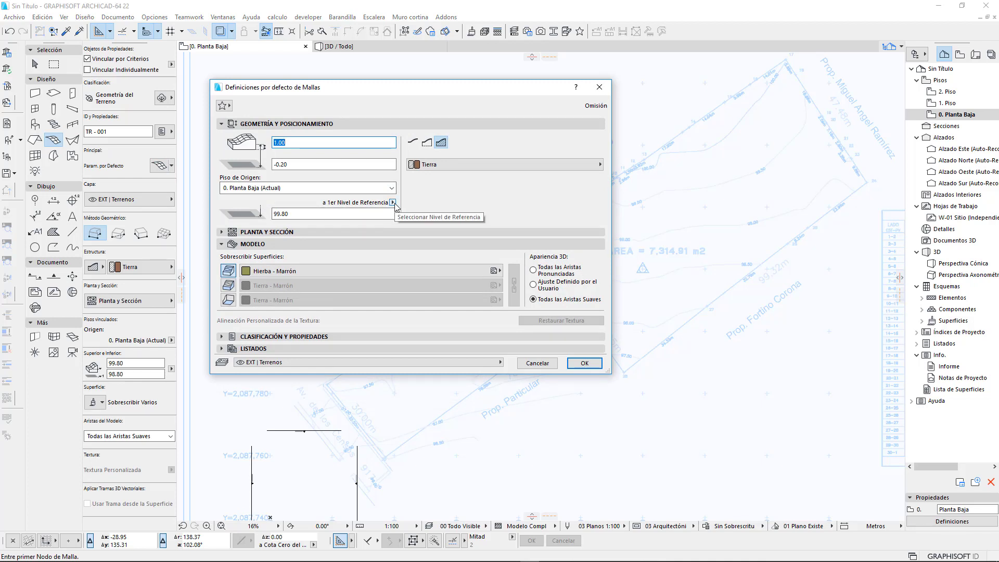
click(316, 163)
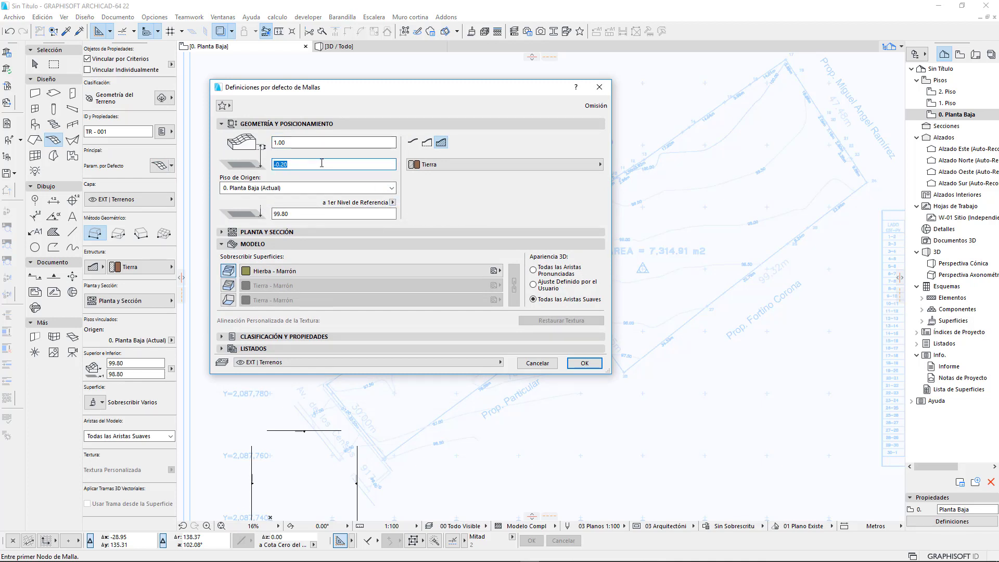
text(0)
click(312, 144)
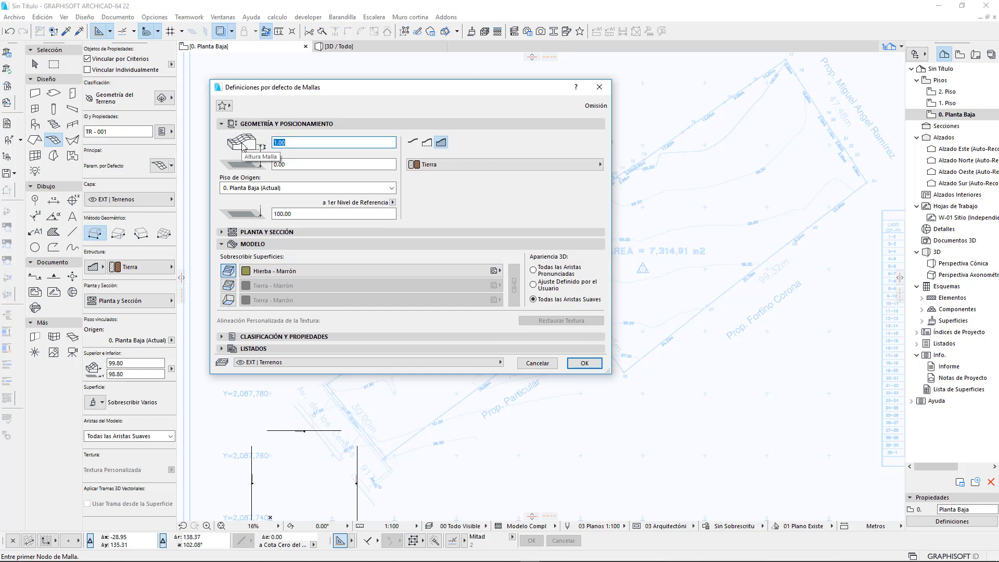
text(4)
key(Tab)
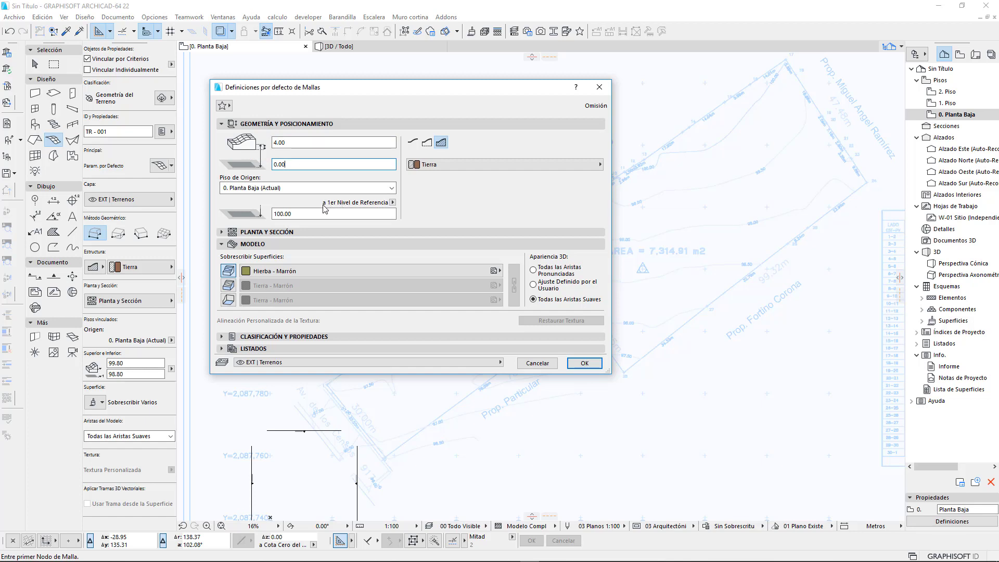
Compare the mesh elevation against 1er Nivel de Referencia and Cota Cero del Proyecto, leaving Cota Cero del Proyecto as the reference.
drag(293, 214, 272, 214)
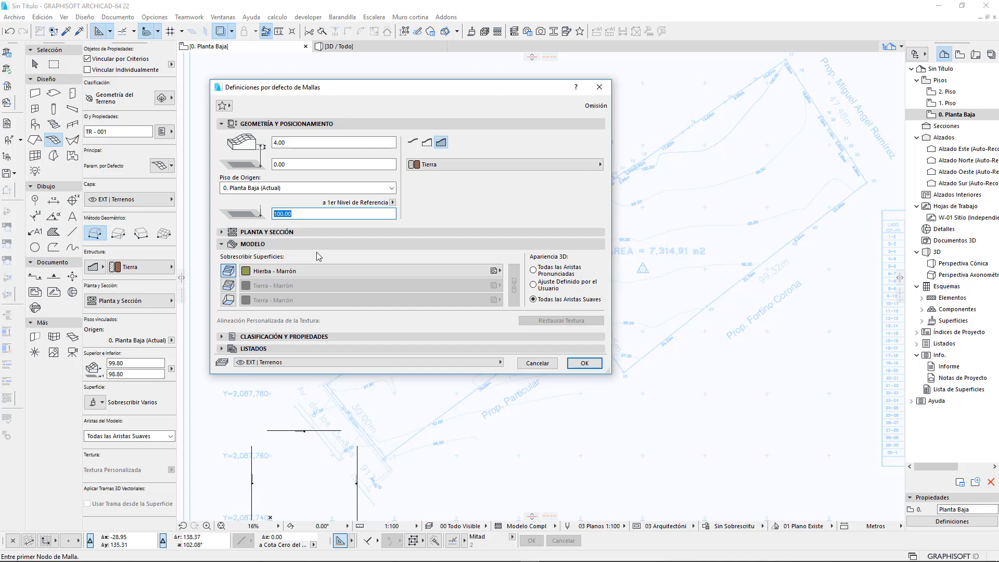
click(393, 202)
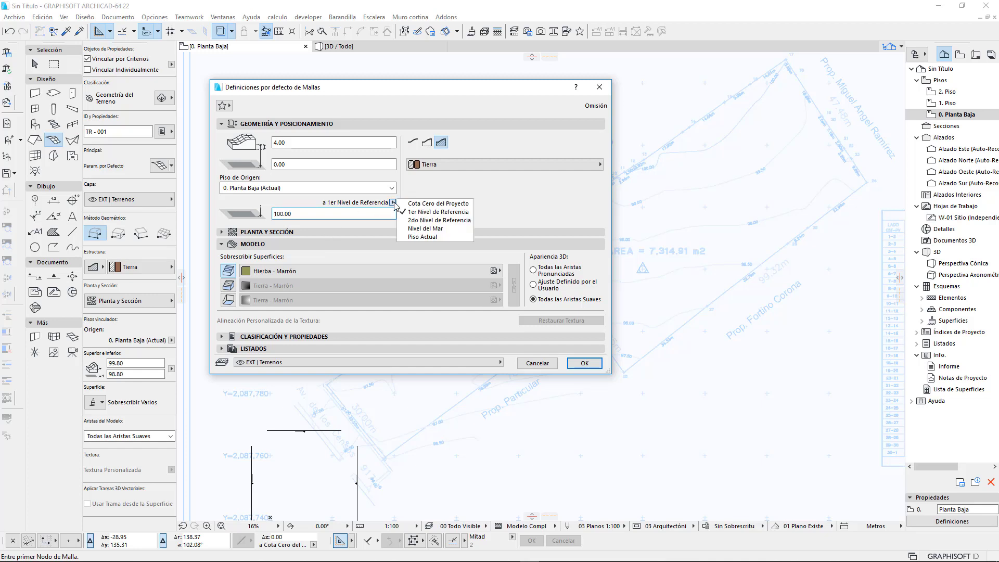
click(404, 204)
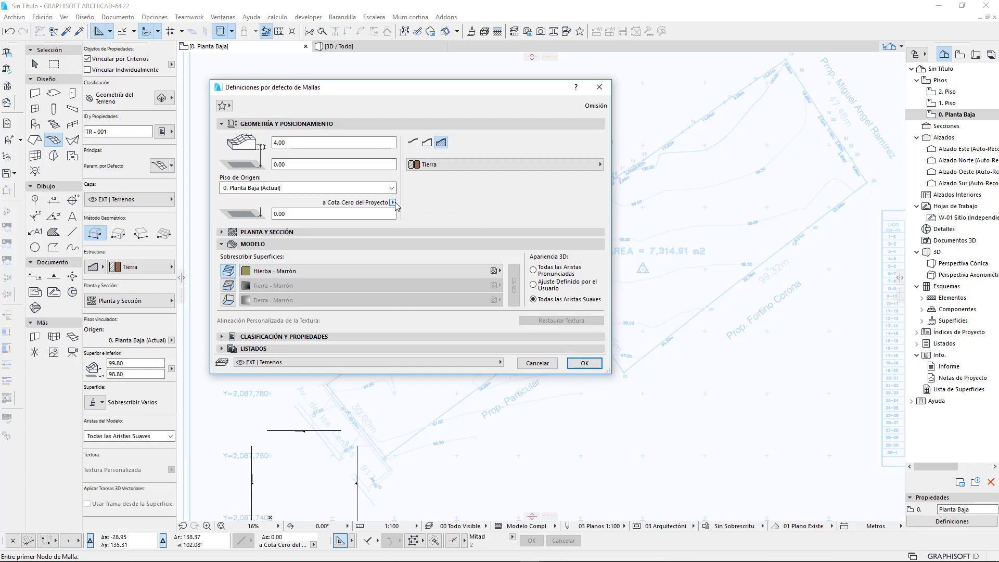
click(393, 203)
click(406, 212)
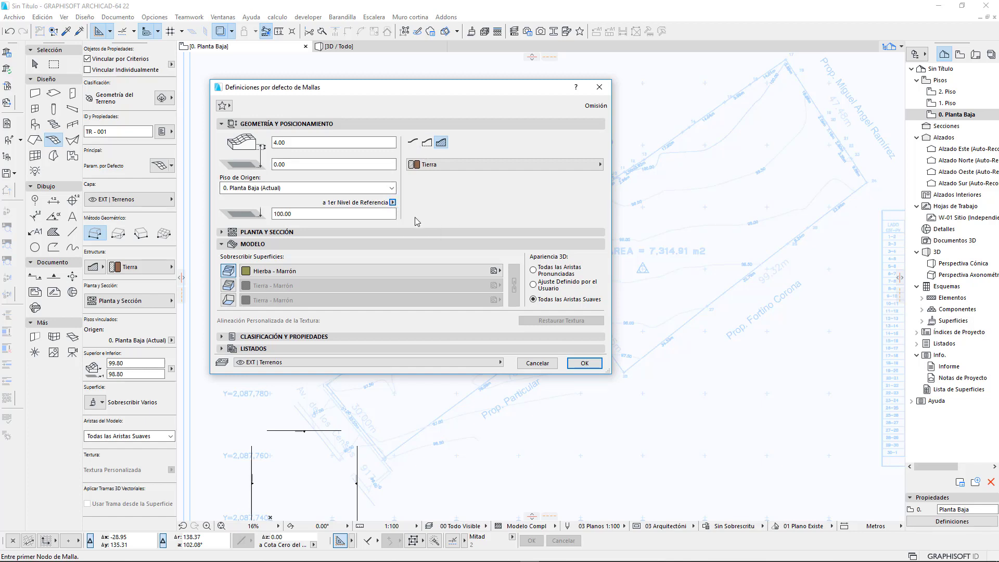
click(393, 202)
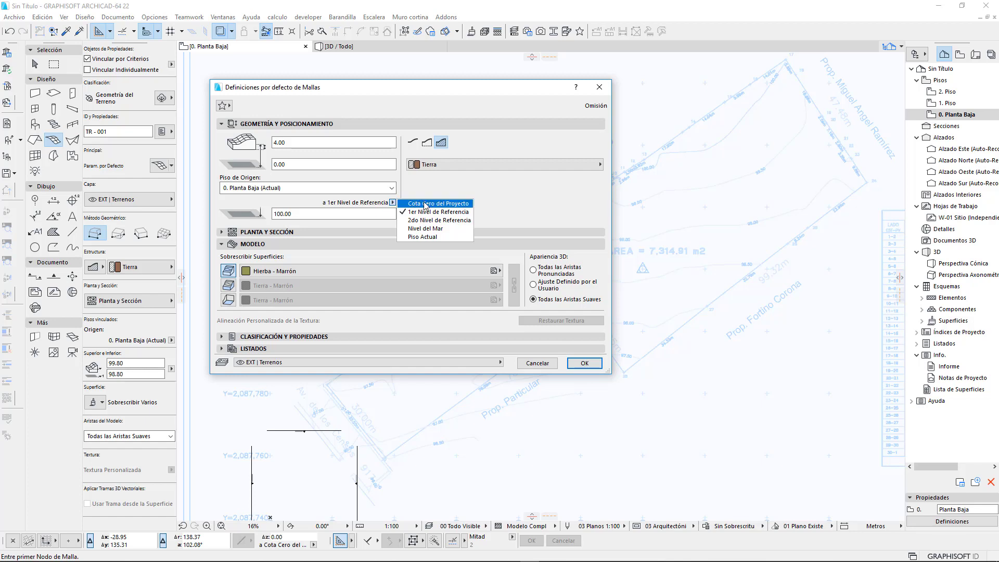
click(426, 203)
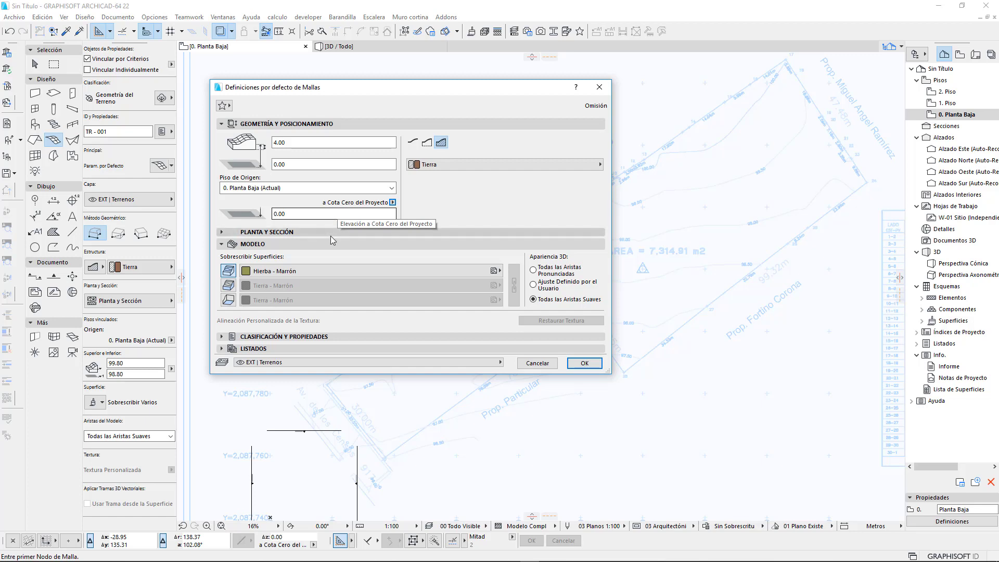
Try the mesh cover fill in the floor plan settings, review its Hierba pattern and pen options, and switch it off again.
click(256, 234)
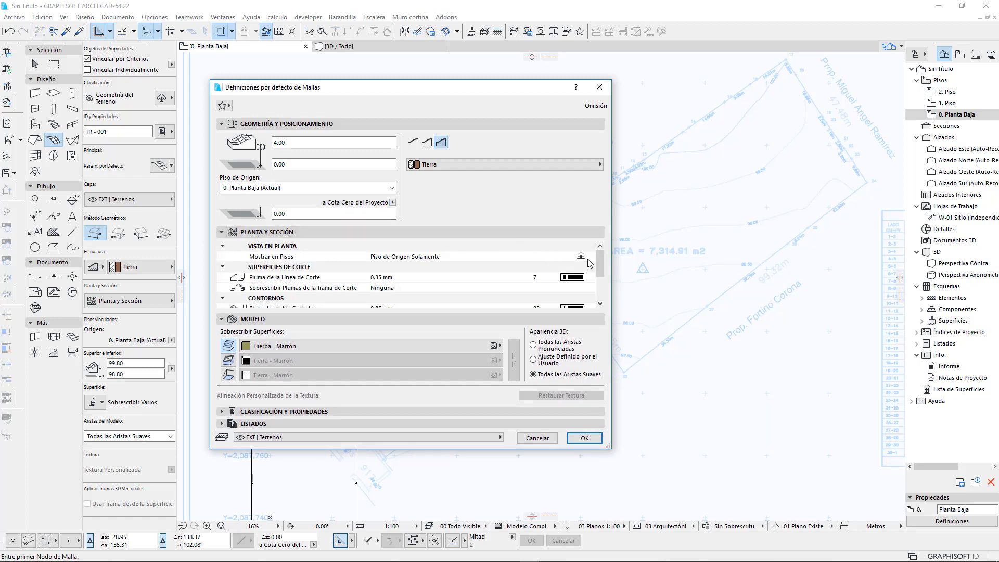
drag(601, 260, 600, 290)
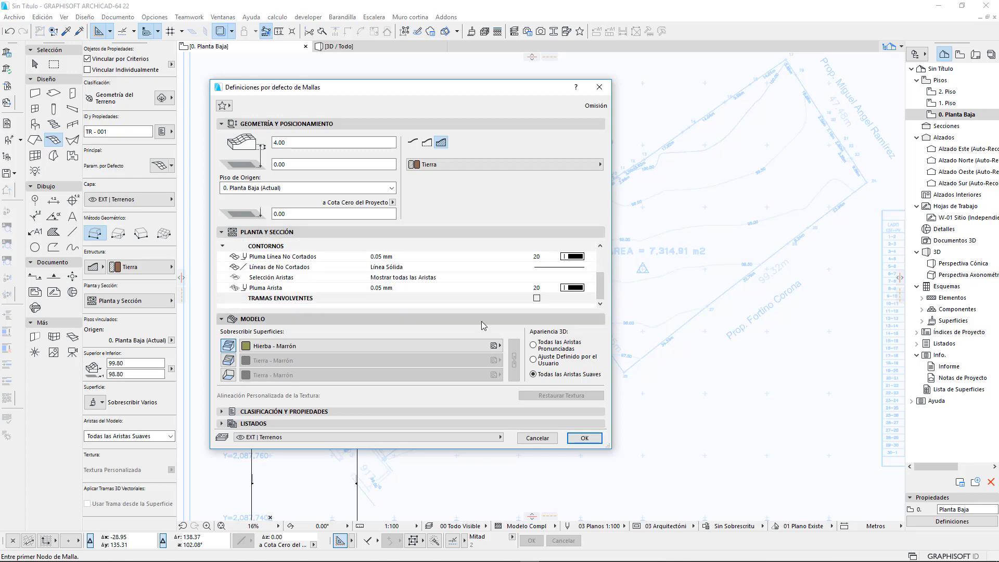
click(537, 299)
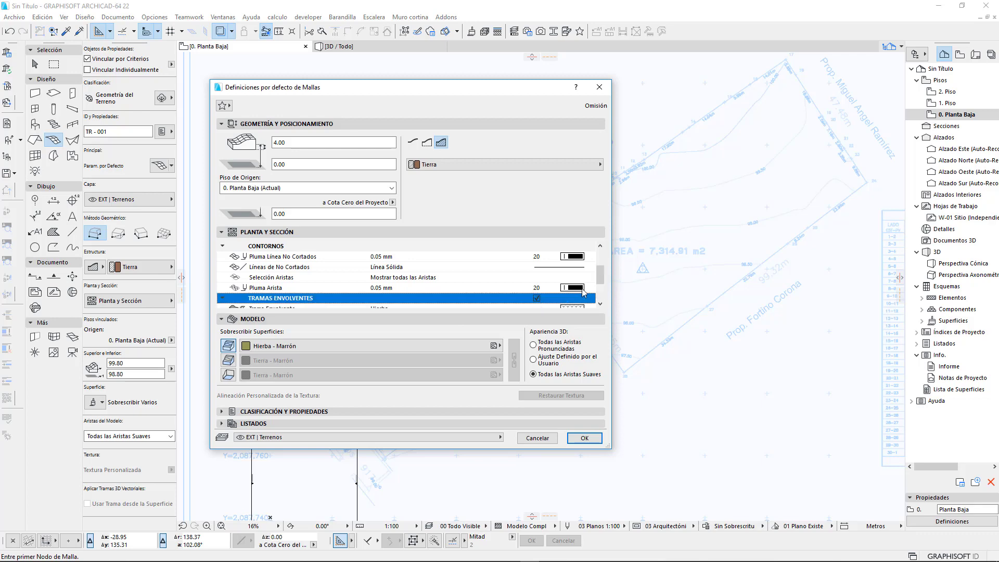
drag(601, 276, 602, 285)
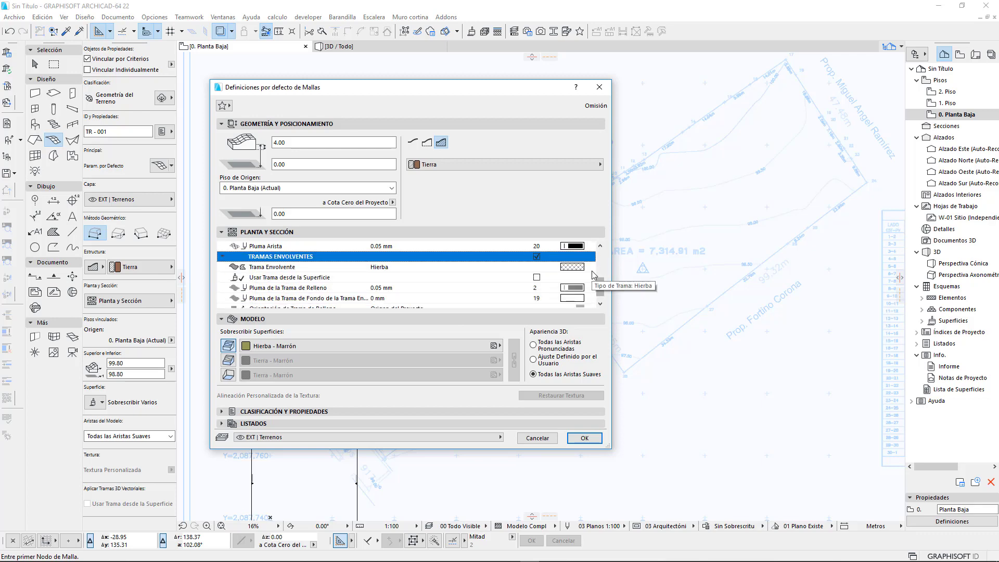
click(591, 267)
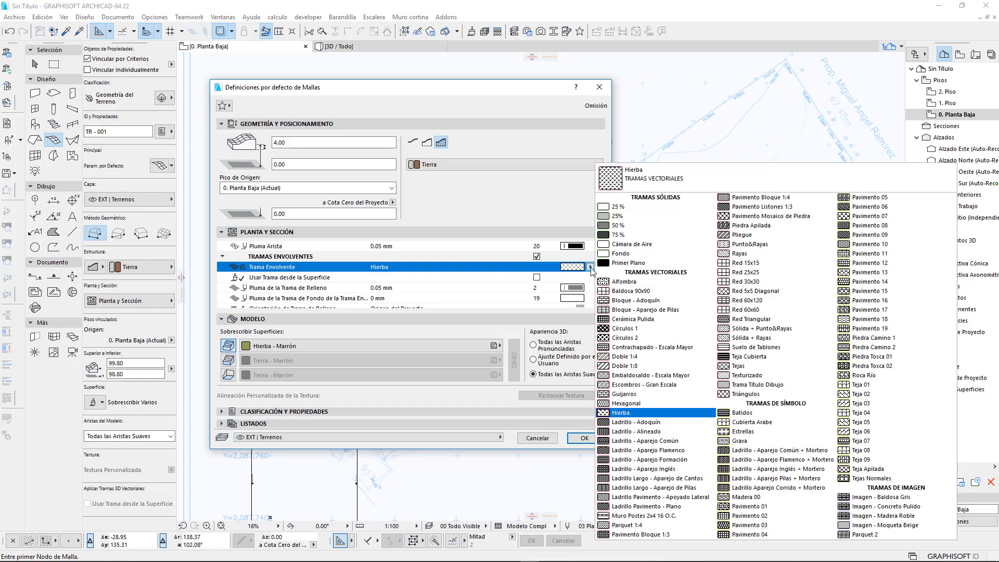
click(592, 267)
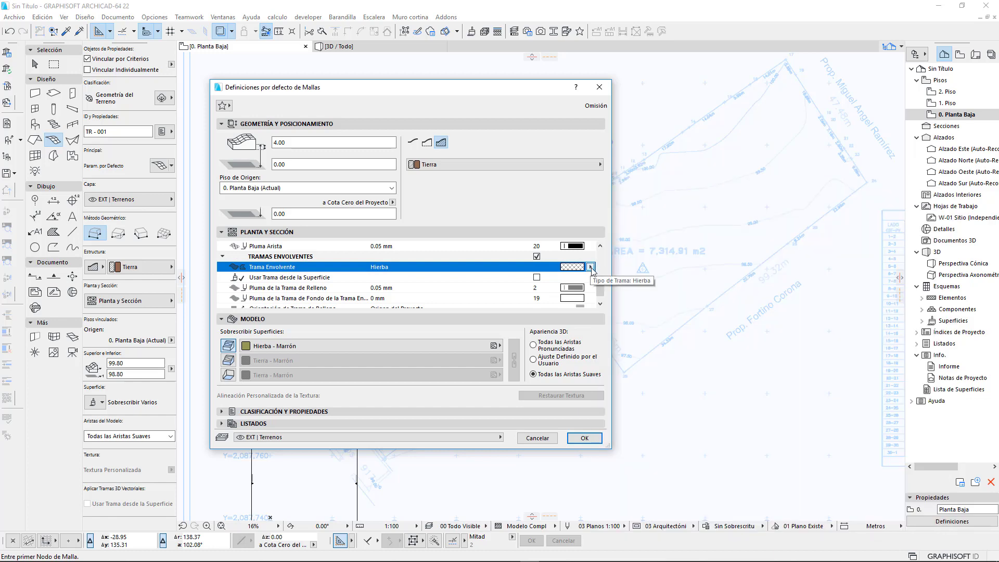
drag(602, 287, 603, 293)
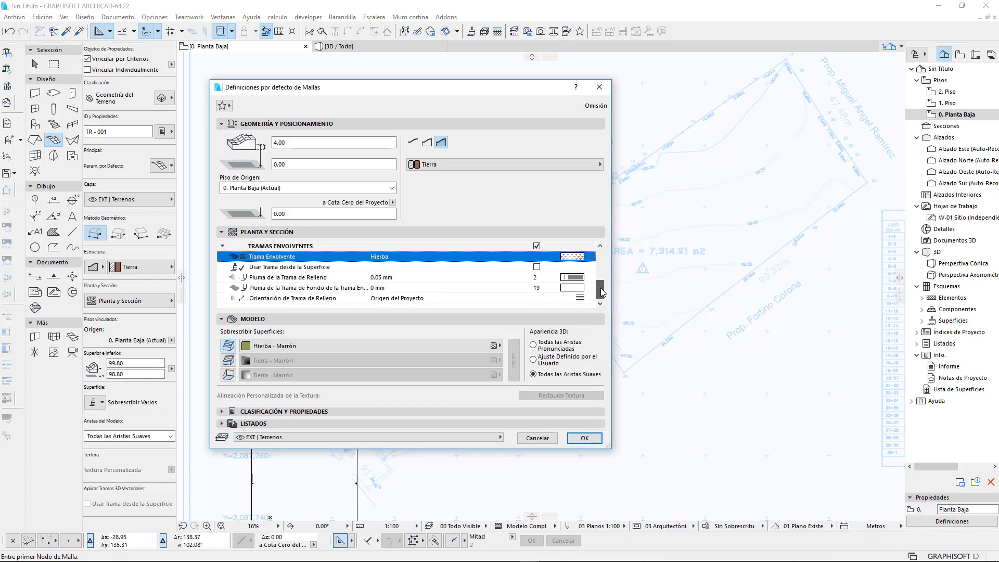
key(Left)
scroll(602, 293, up, 1)
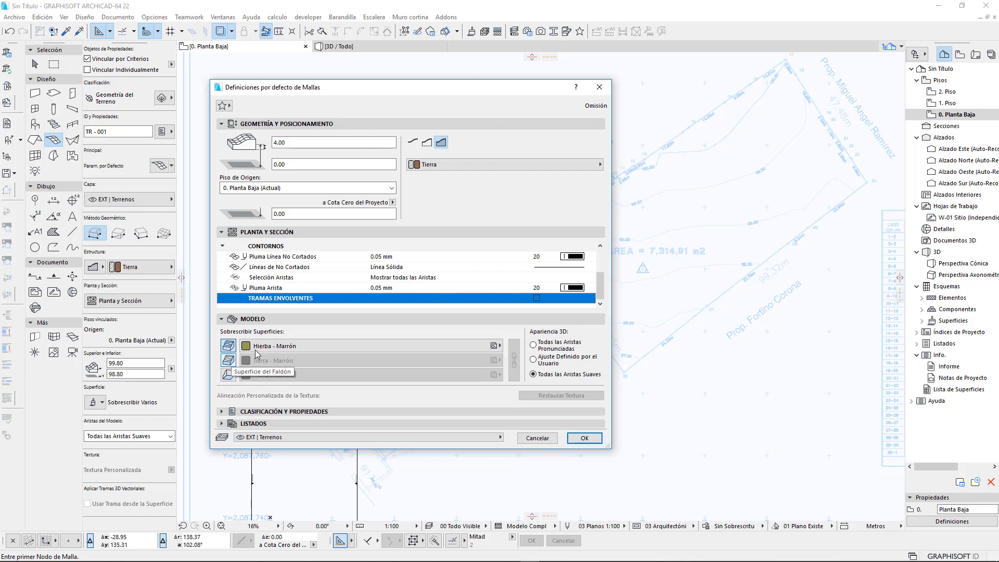
Turn off the Hierba - Marrón override on the mesh's top surface and keep Tierra as the building material.
click(228, 345)
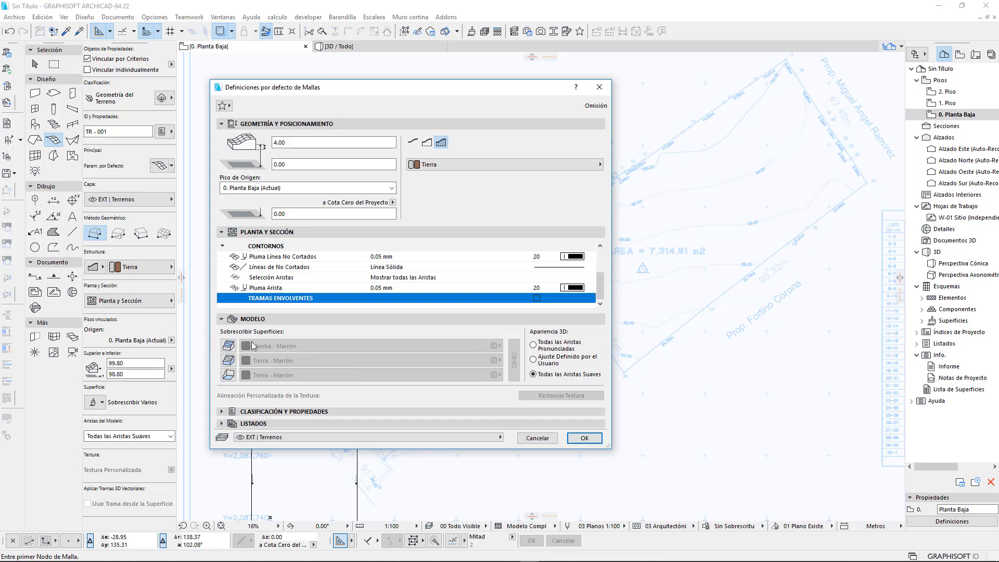
click(515, 166)
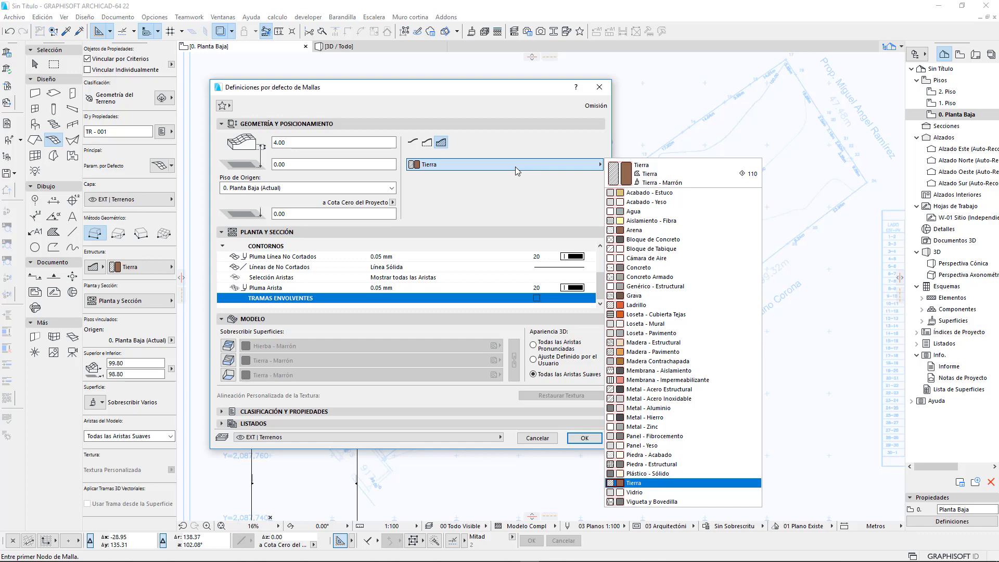
click(515, 167)
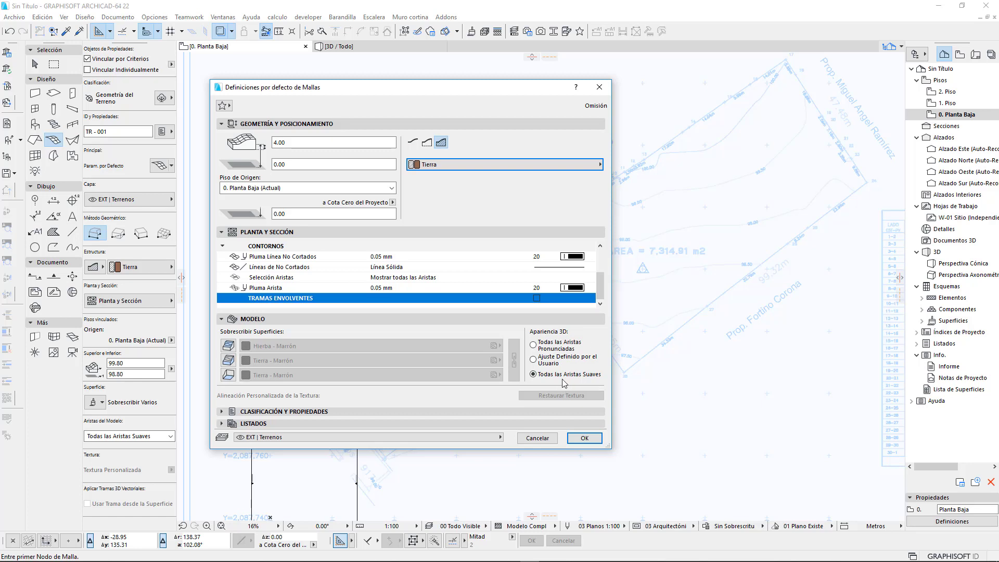
Set the mesh's plan edge selection to Aristas definidas por el Usuario and its 3D appearance to Ajuste Definido por el Usuario.
drag(601, 293, 602, 270)
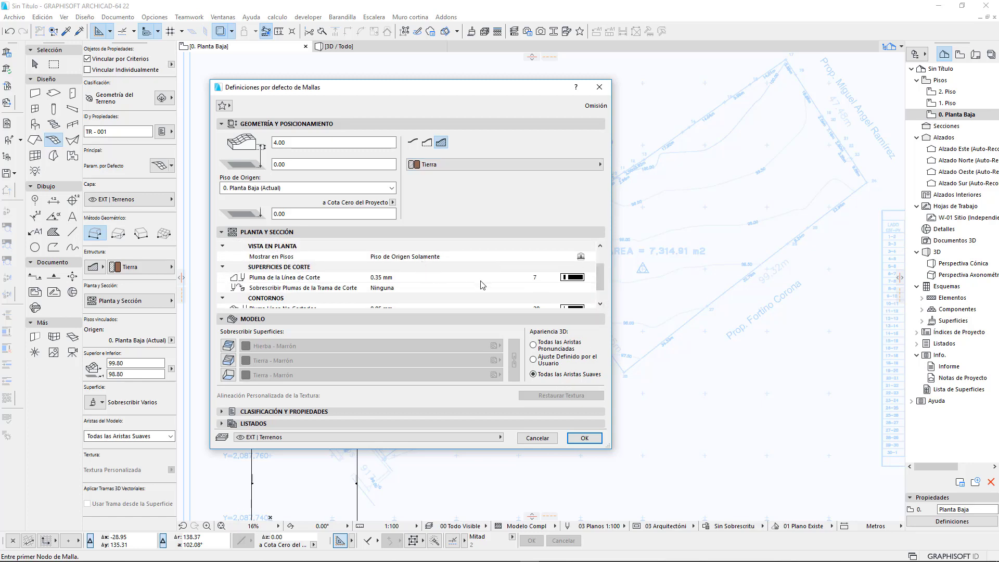
scroll(481, 285, down, 1)
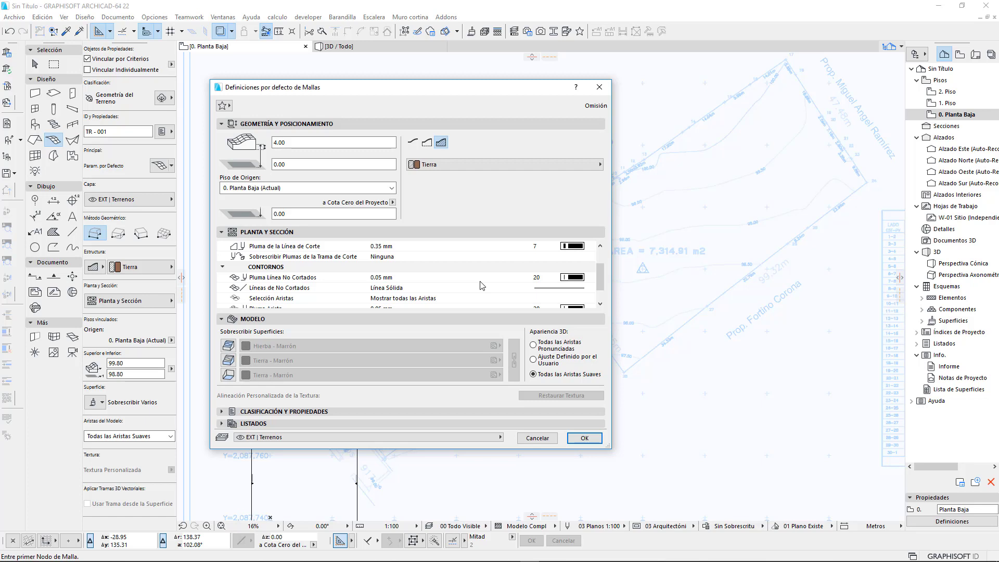
scroll(481, 285, down, 1)
click(446, 279)
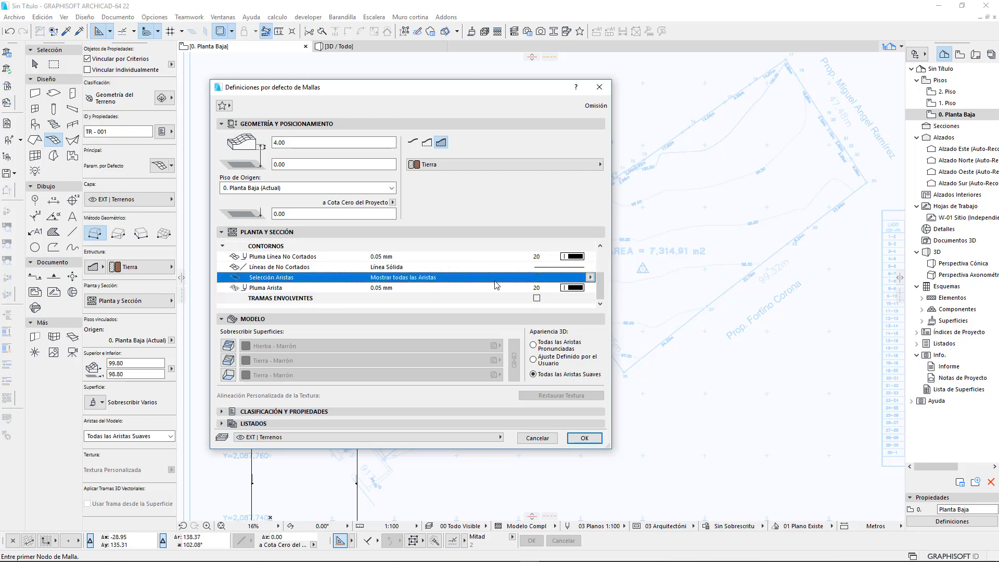
click(591, 277)
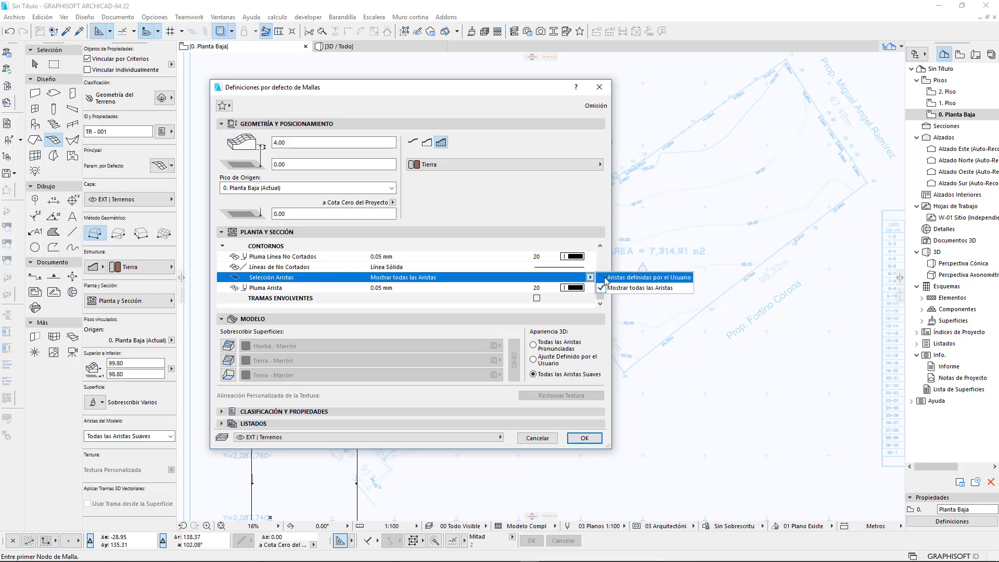
click(607, 278)
click(593, 278)
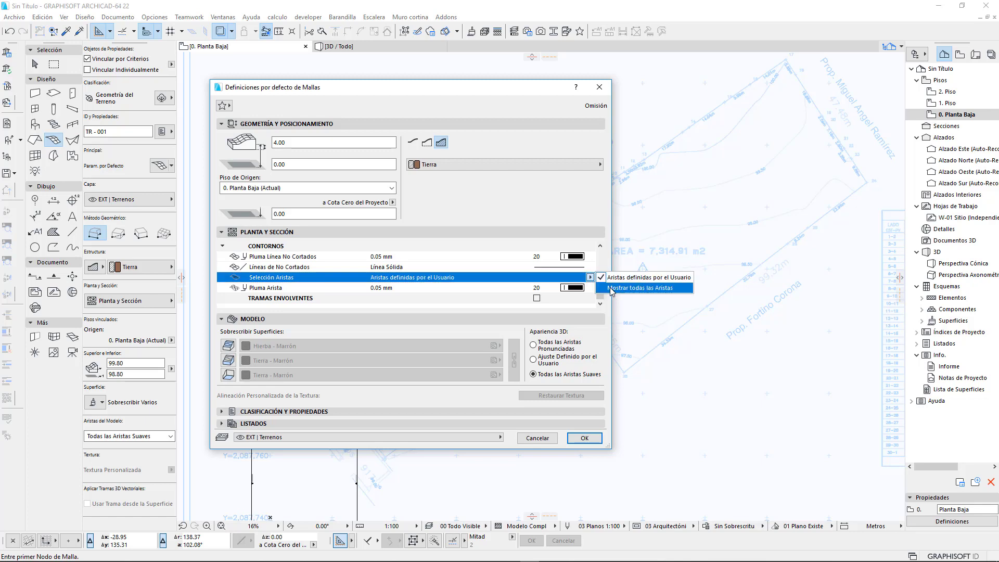
click(610, 287)
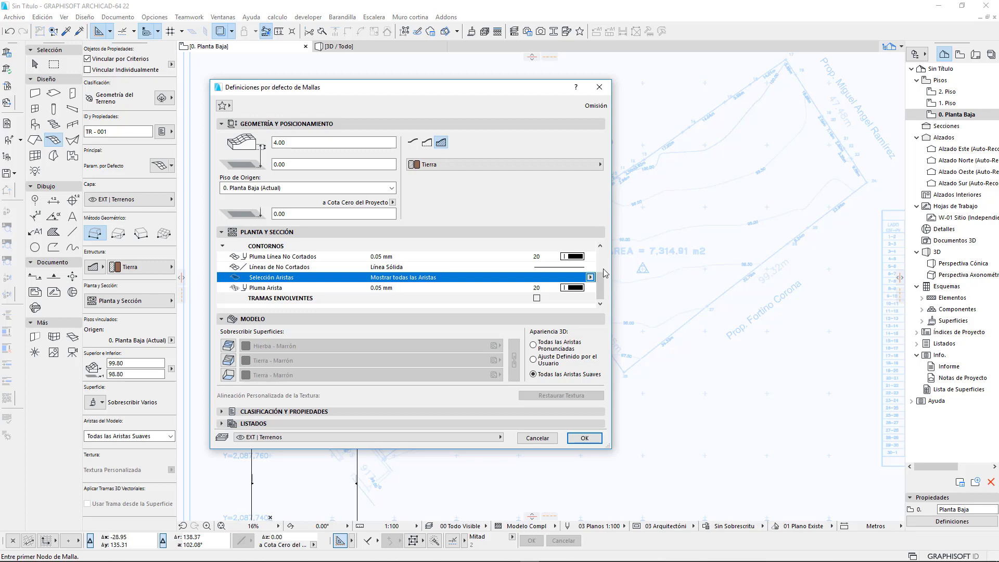
click(592, 278)
click(607, 278)
click(548, 365)
Set the mesh ID to Terreno Existente and accept the mesh default settings.
click(320, 412)
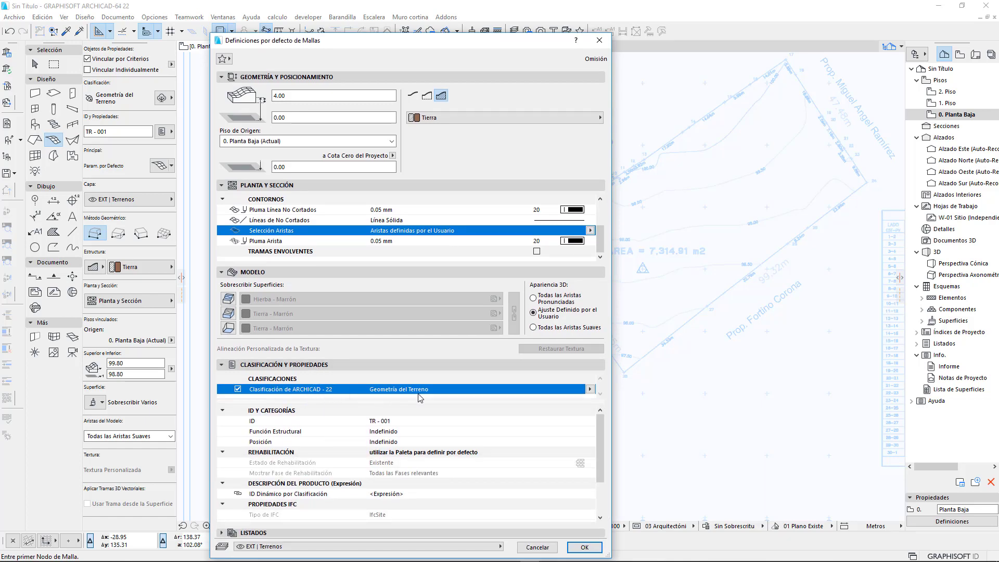
click(422, 423)
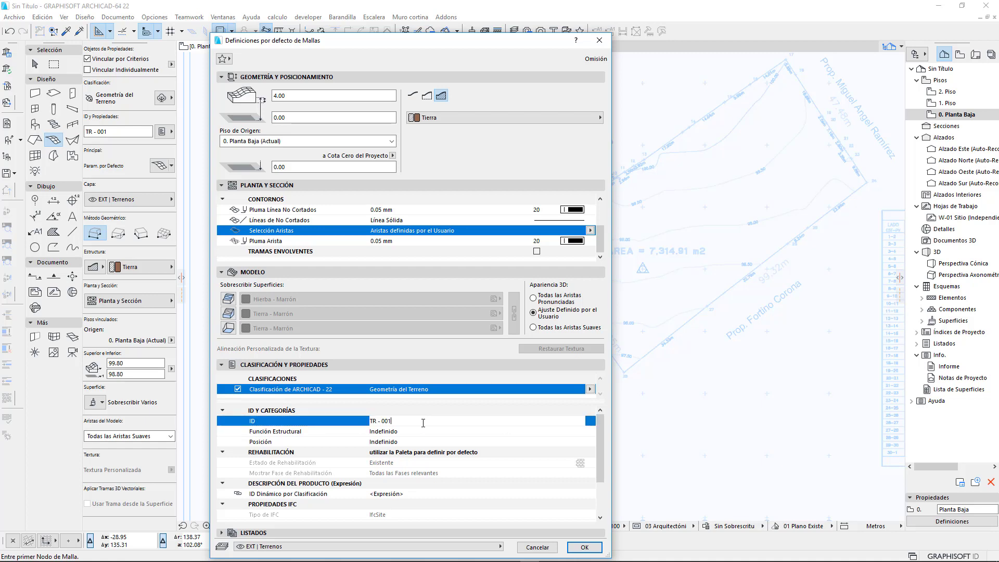
text(Terreno Existente)
click(222, 365)
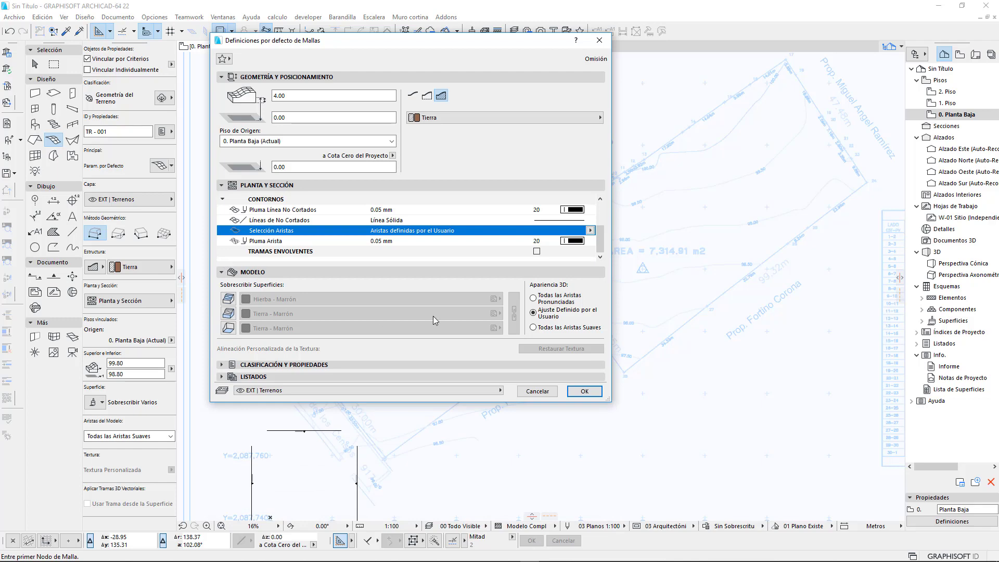
click(585, 391)
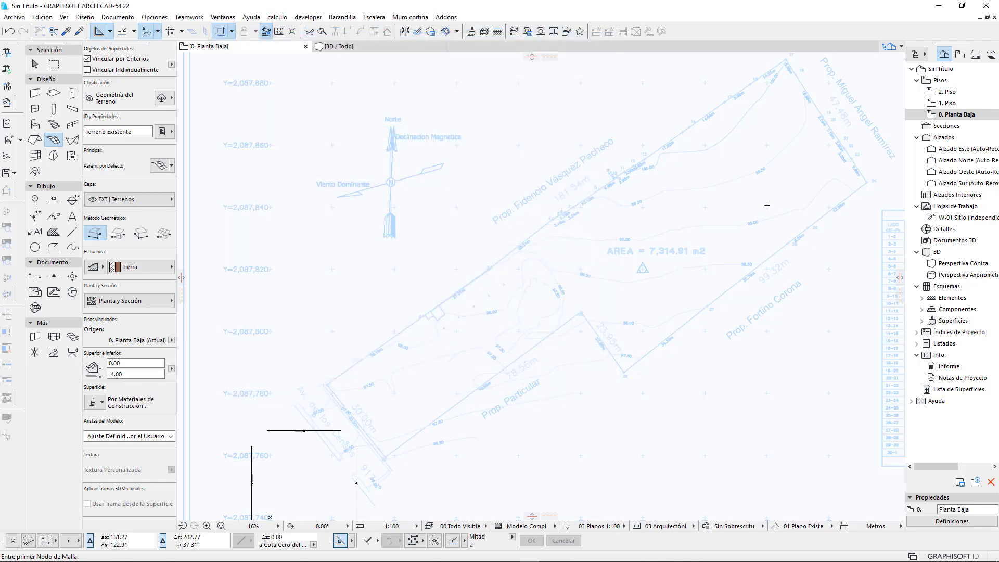
Start the terrain mesh outline at boundary vertex 1 and add a 38.19 m edge along the northwest boundary to vertex 2.
scroll(331, 399, up, 5)
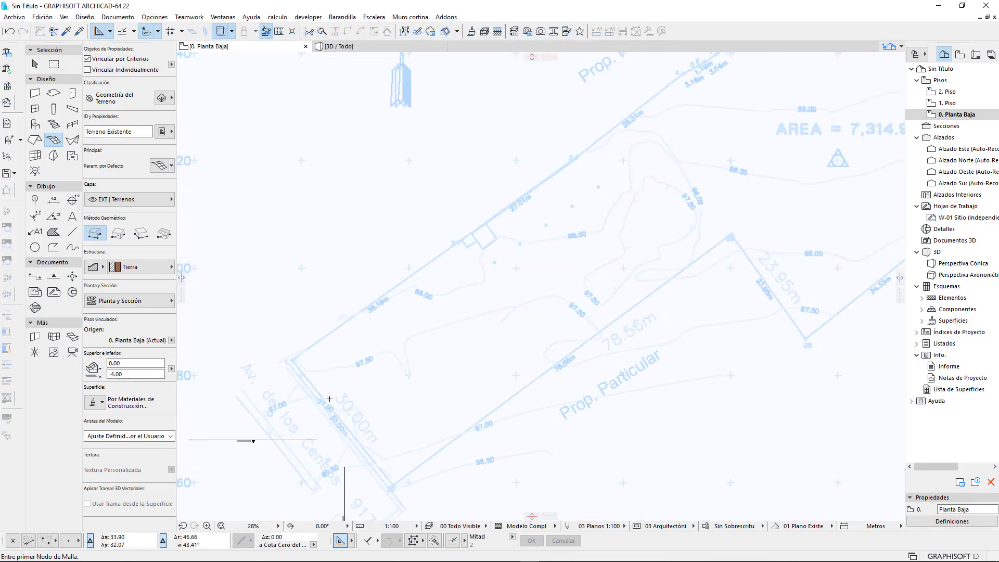
click(253, 331)
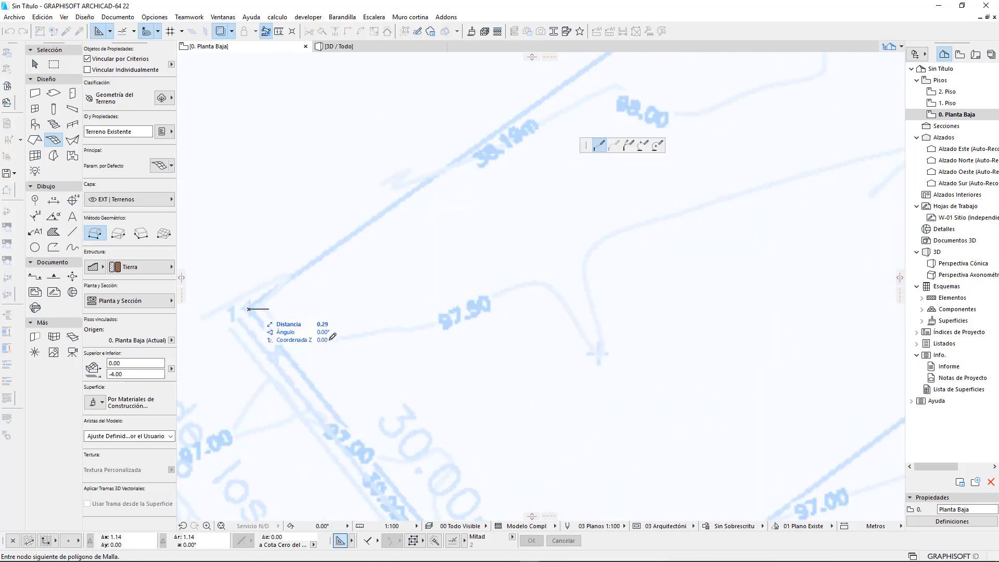
scroll(505, 318, down, 2)
scroll(486, 397, up, 3)
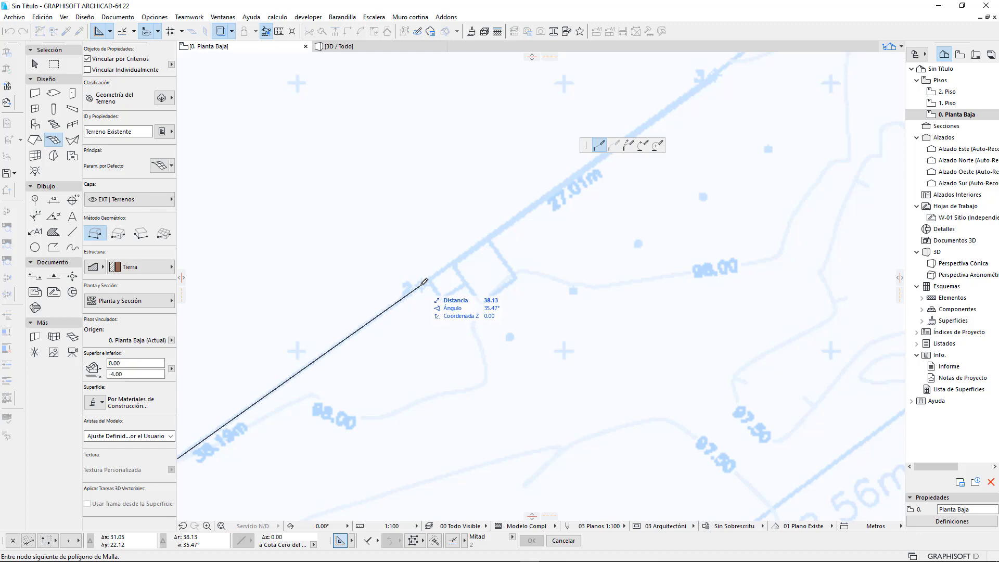
text(38.19)
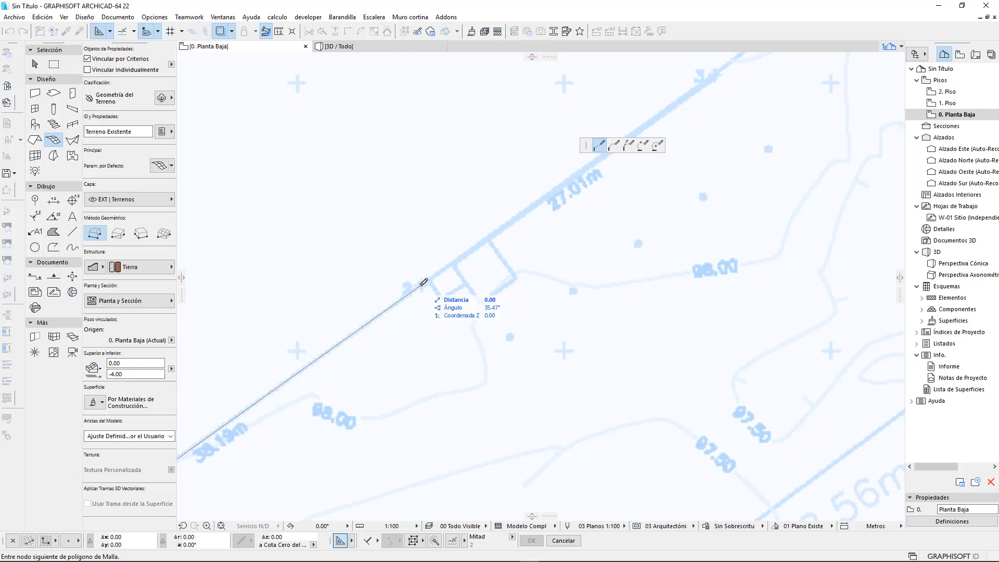
key(Return)
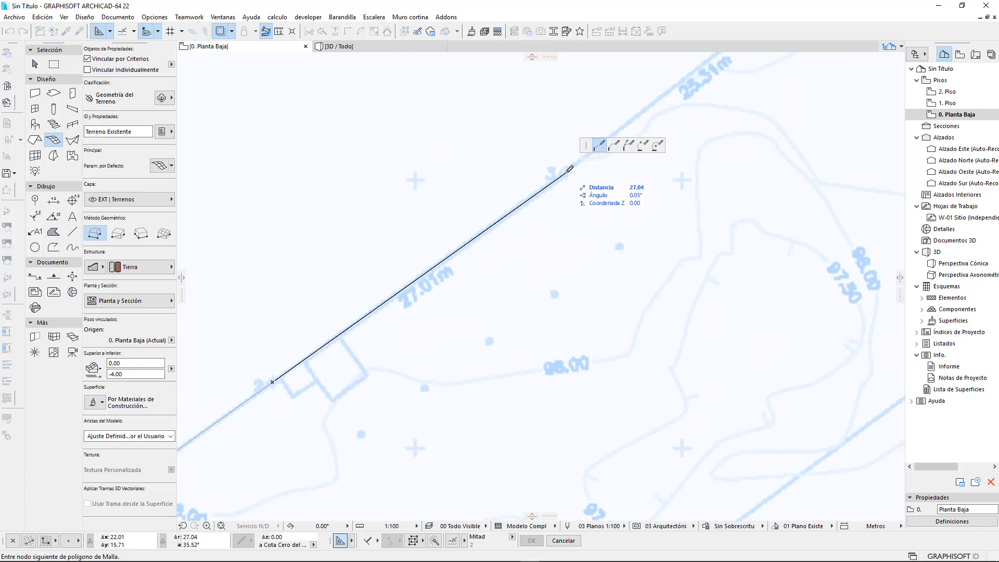
Add a 27.01 m mesh edge from boundary vertex 2 to vertex 3.
text(2)
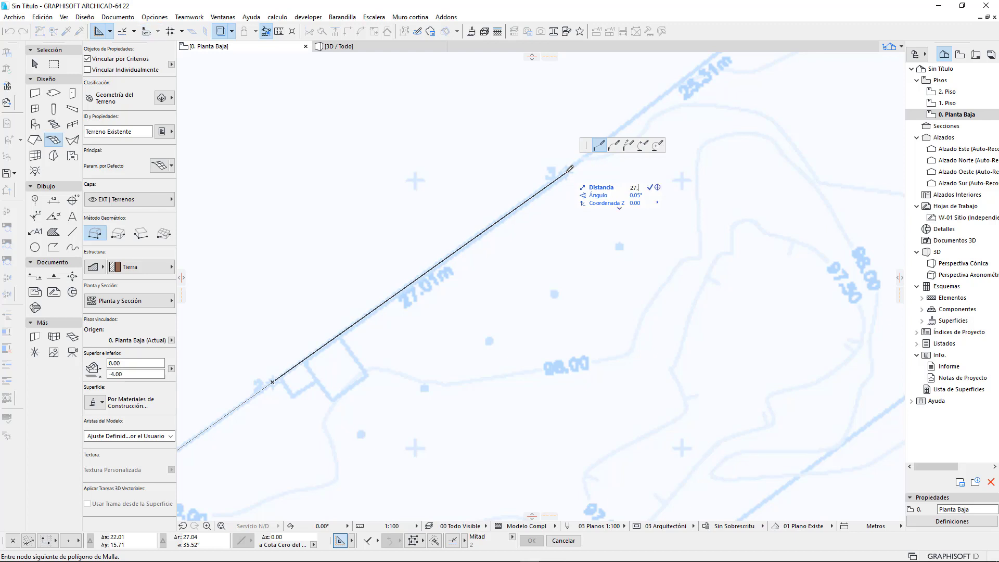
text(7.01)
key(Return)
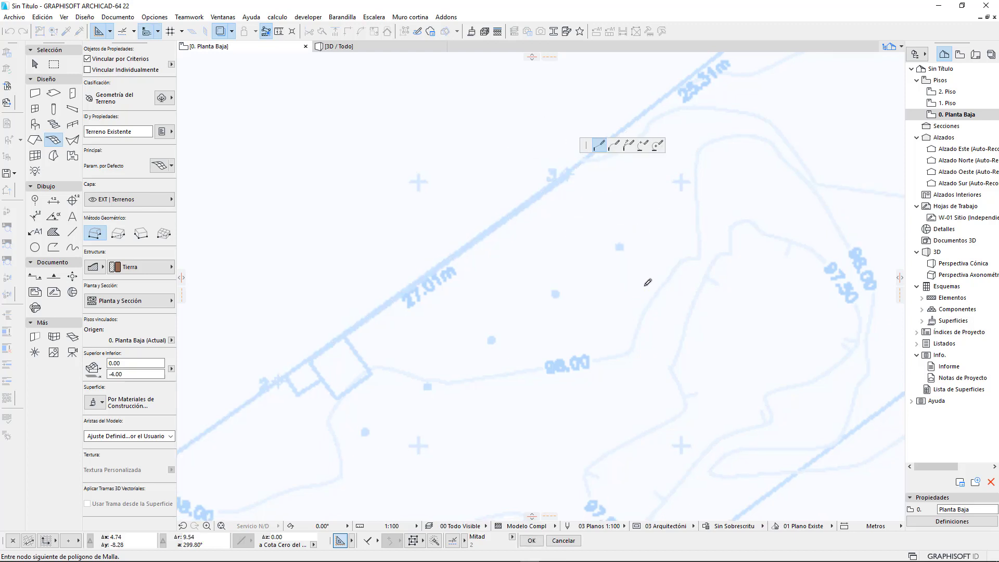
Continue the mesh outline along the northwest boundary through vertices 4, 5, 6 and 7 of the traced plan.
middle_drag(649, 321, 606, 351)
scroll(530, 348, up, 3)
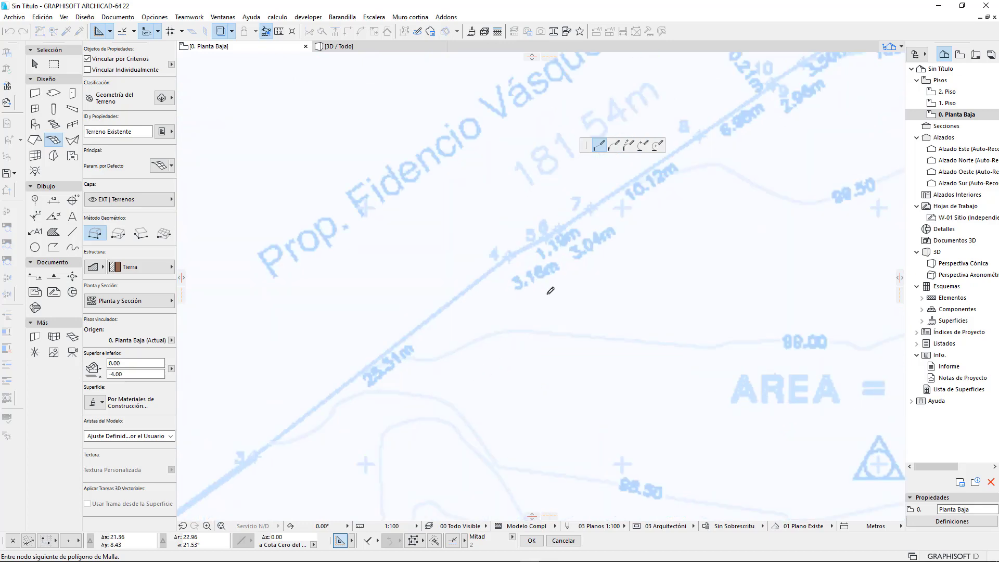
click(509, 254)
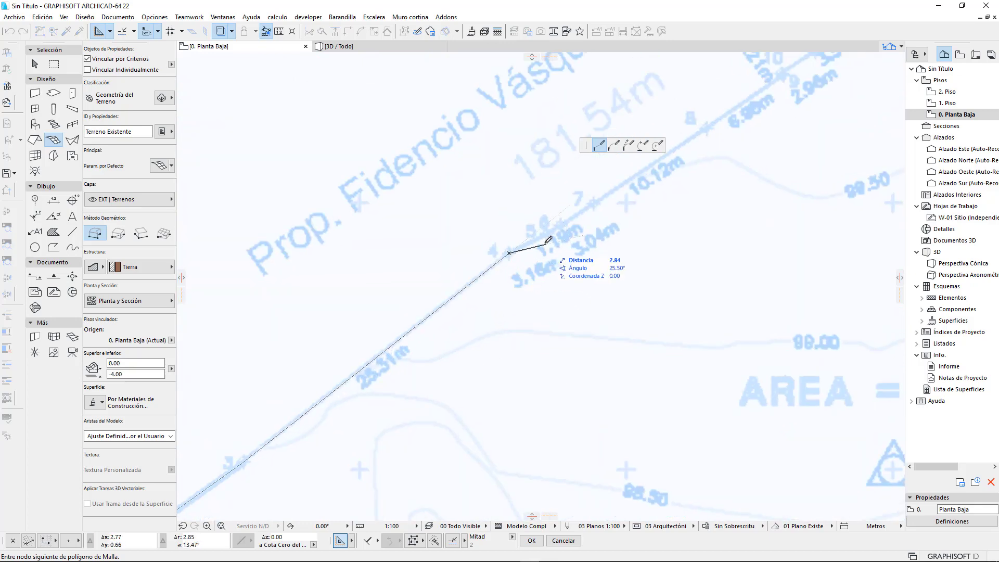
click(547, 233)
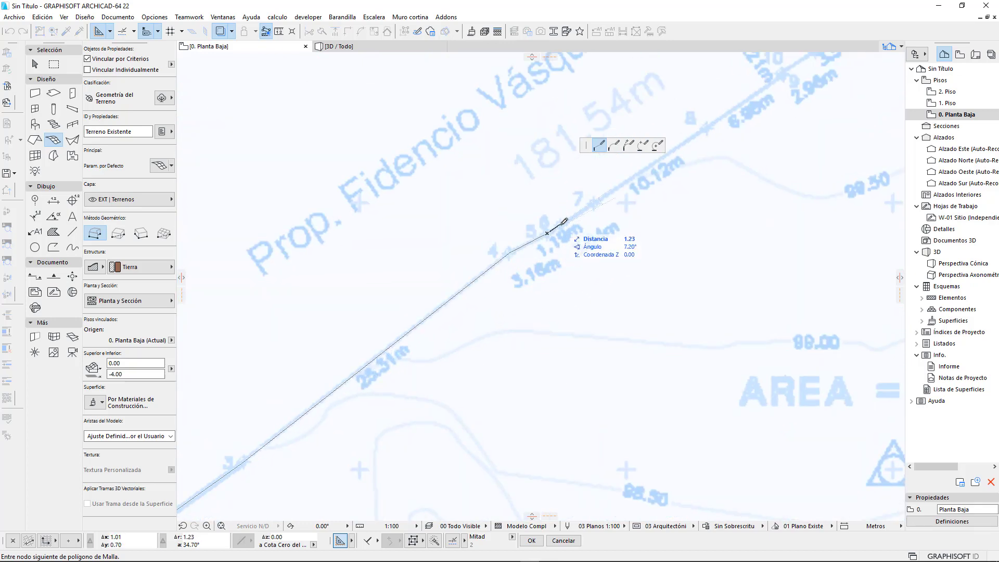
click(560, 226)
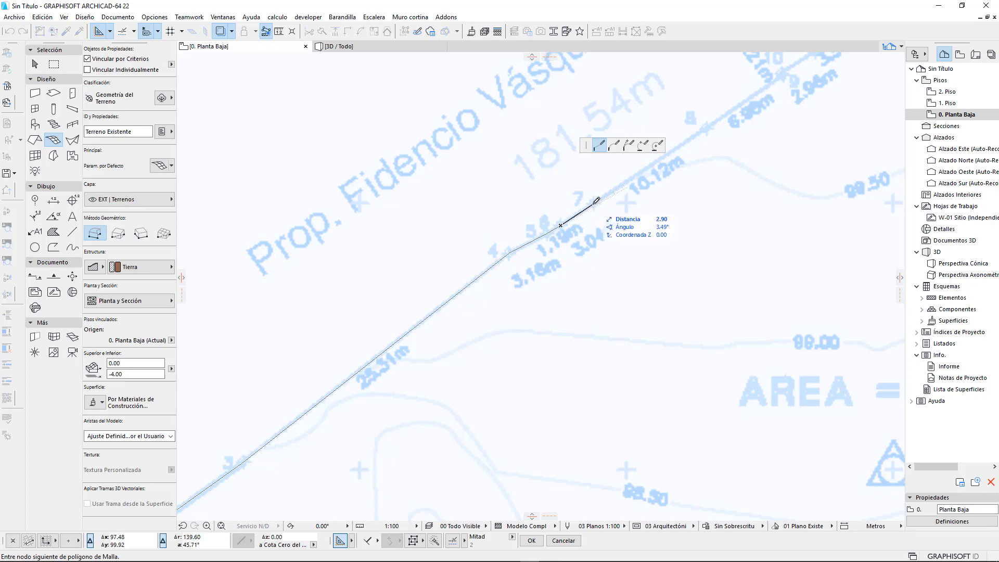
scroll(597, 200, down, 4)
middle_drag(670, 205, 434, 262)
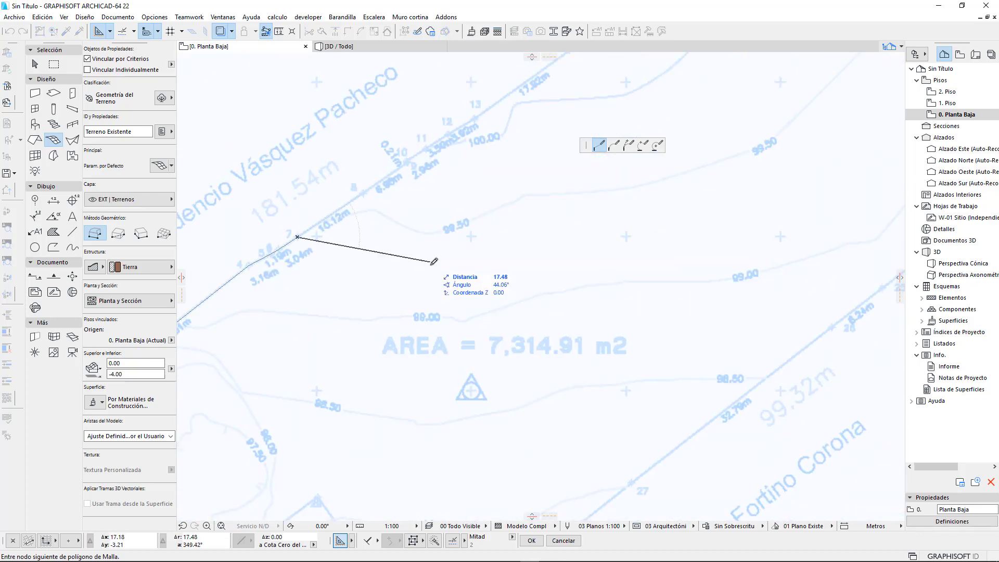
Examine the side lengths listed in the Cuadro de Construcción table for the boundary segments.
scroll(520, 250, down, 5)
scroll(654, 292, up, 6)
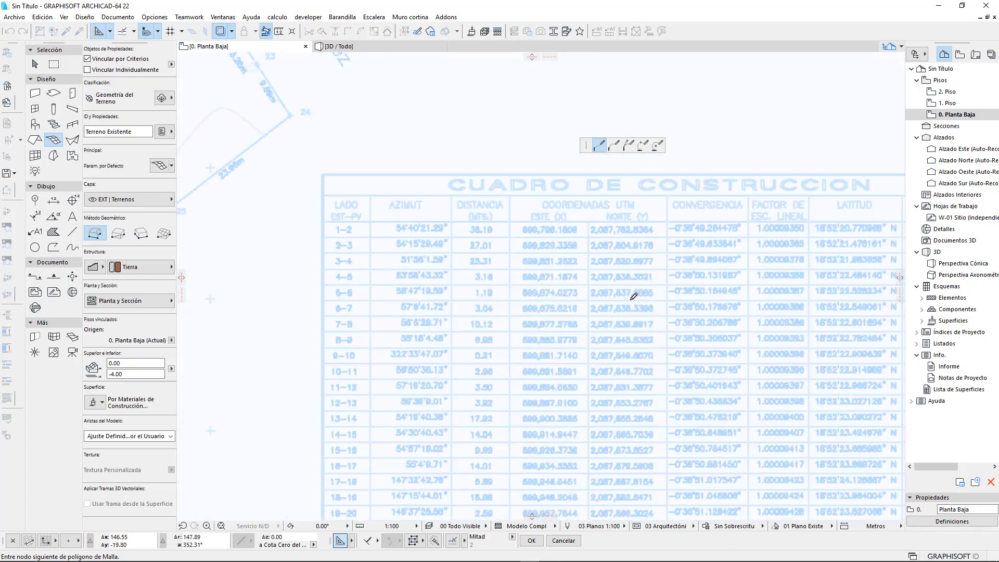
scroll(634, 296, up, 1)
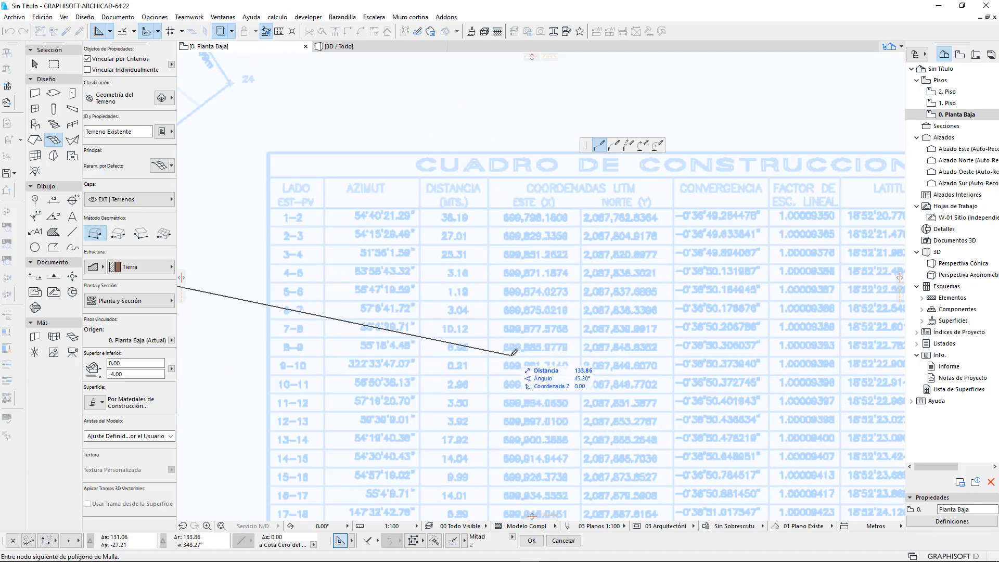
scroll(515, 352, down, 2)
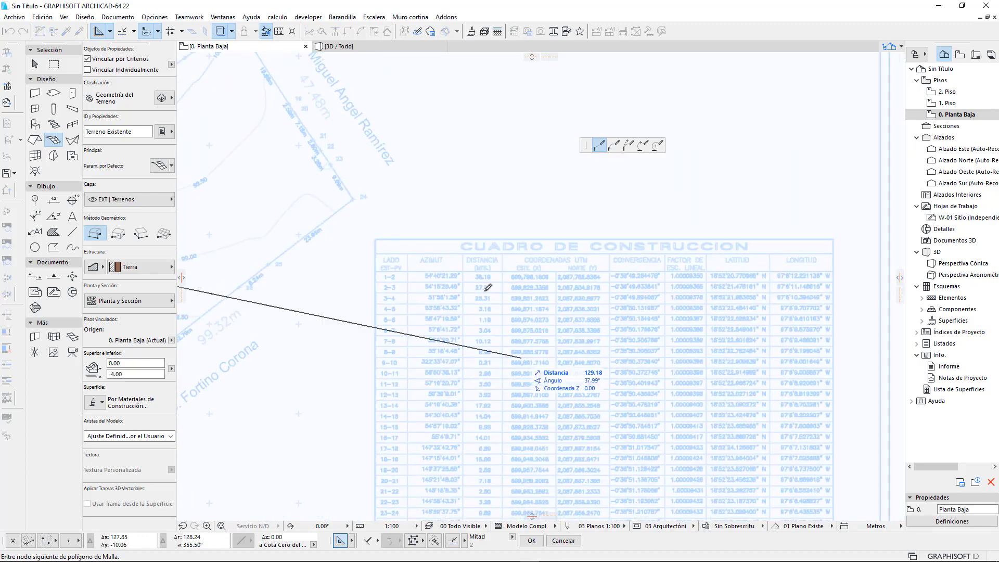
scroll(423, 337, down, 3)
scroll(246, 260, up, 3)
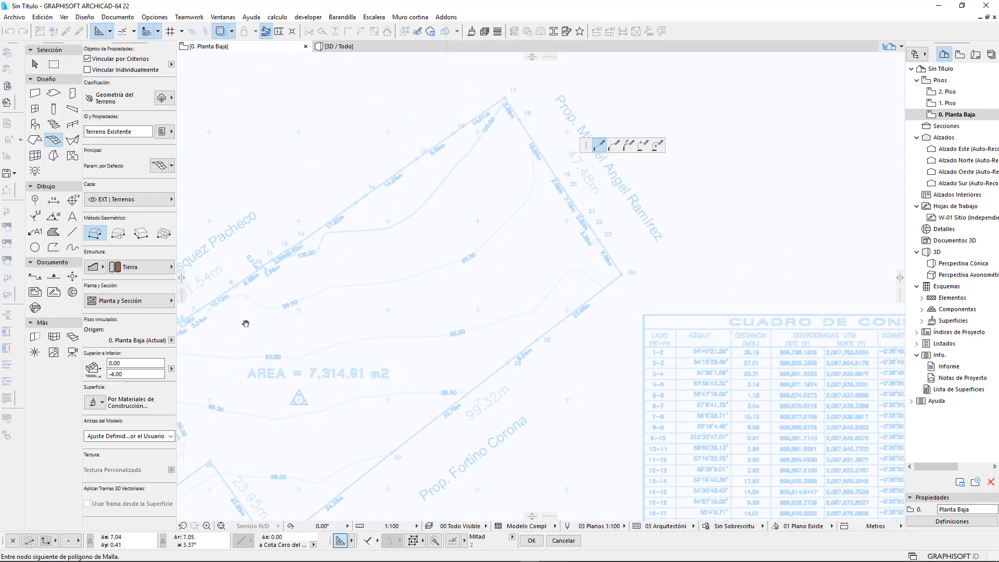
Continue the mesh outline along the northwest boundary from vertex 8 through the closely spaced points up to vertex 13.
scroll(228, 309, up, 3)
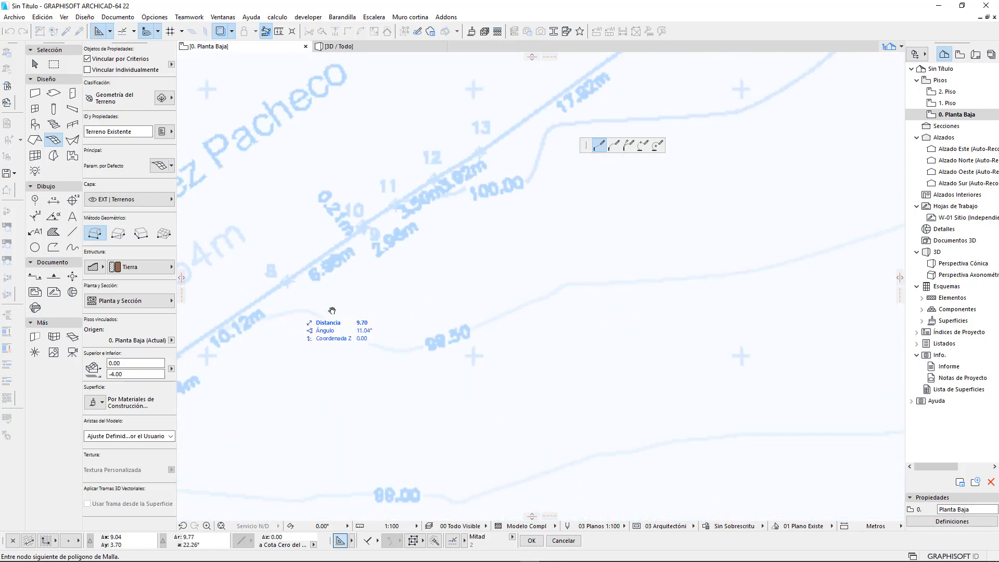
scroll(312, 294, up, 2)
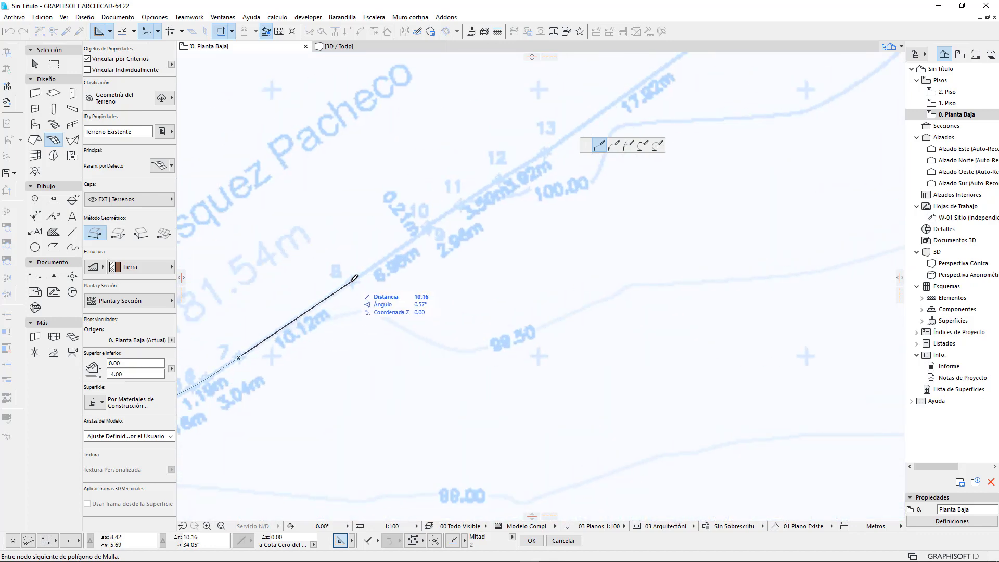
click(351, 280)
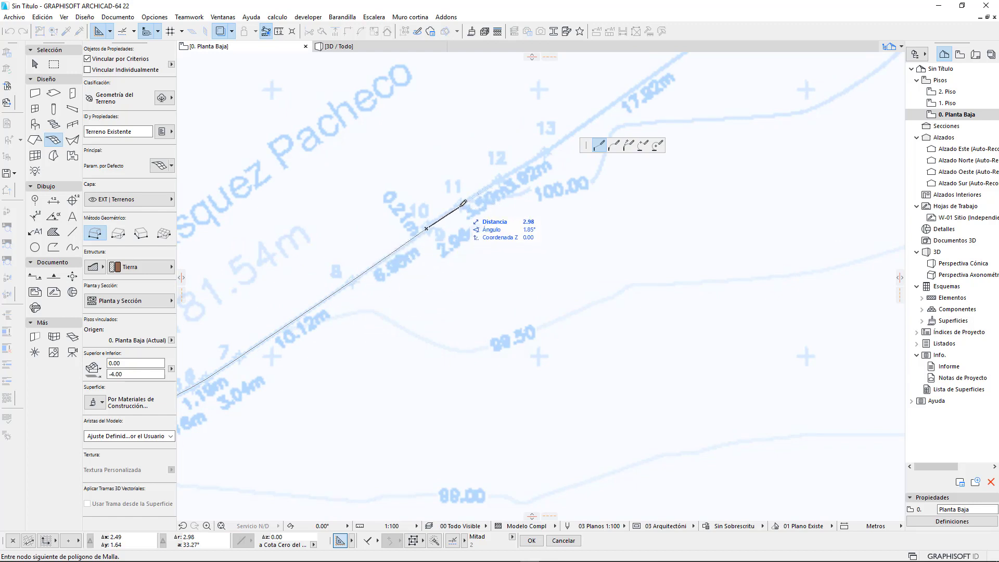
click(499, 180)
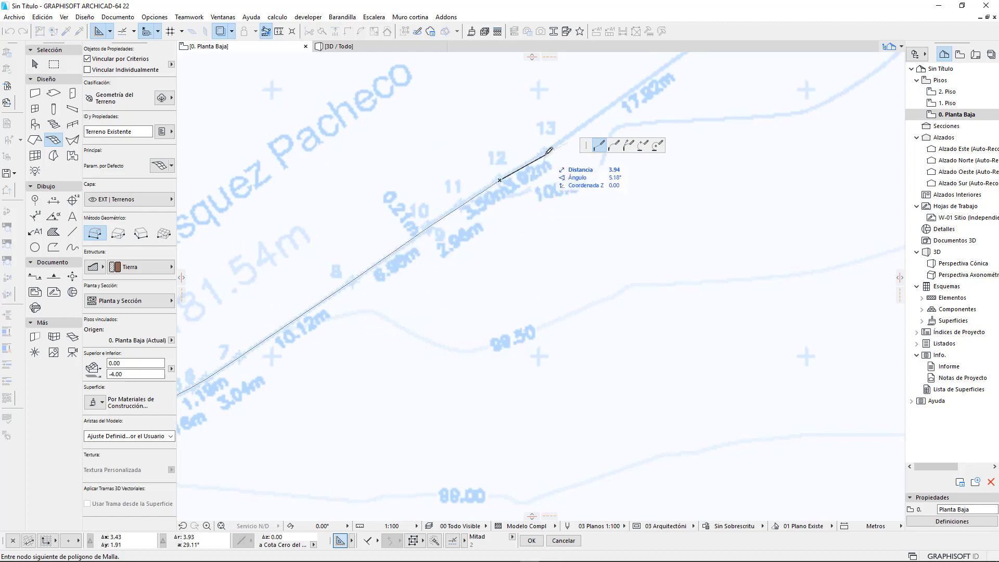
click(545, 155)
Extend the mesh outline straight to the north corner at vertex 17 and down the 47.48 m side to vertex 24.
middle_drag(545, 154, 190, 448)
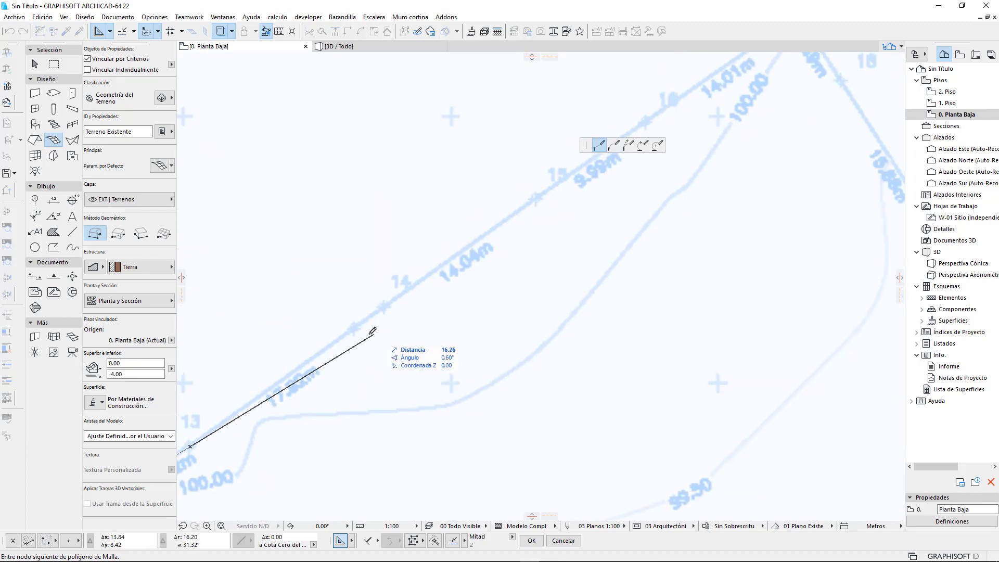
scroll(481, 295, down, 3)
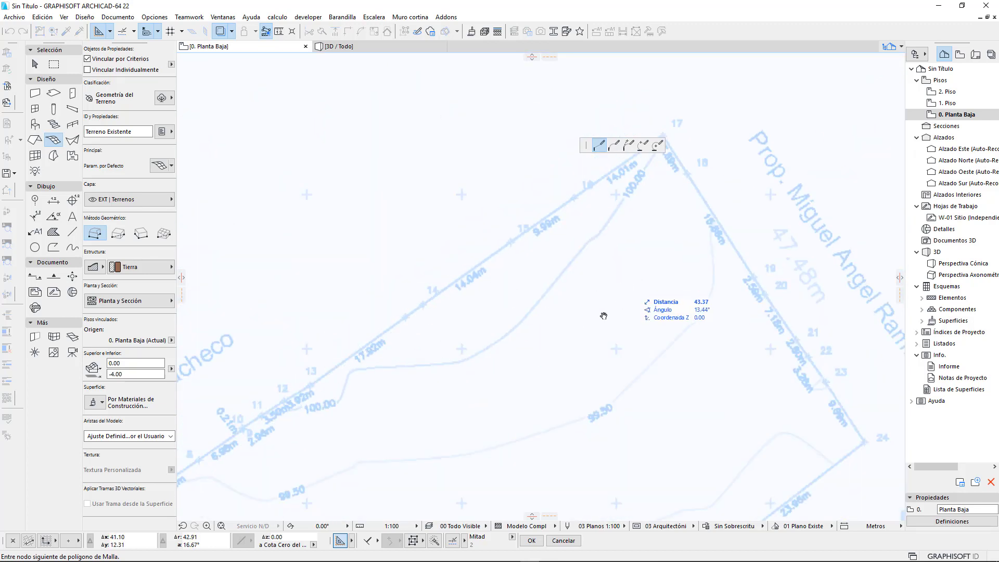
scroll(644, 216, up, 1)
click(627, 168)
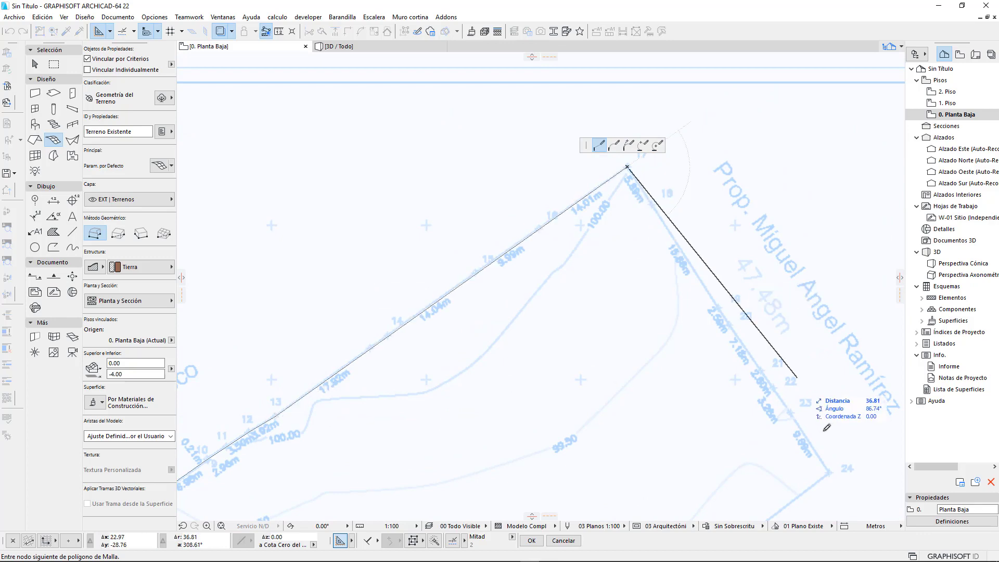
click(827, 467)
Trace the 99.32 m, 23.95 m and 78.56 m sides and close the mesh outline at vertex 1 along the 30.00 m street side.
scroll(828, 467, down, 2)
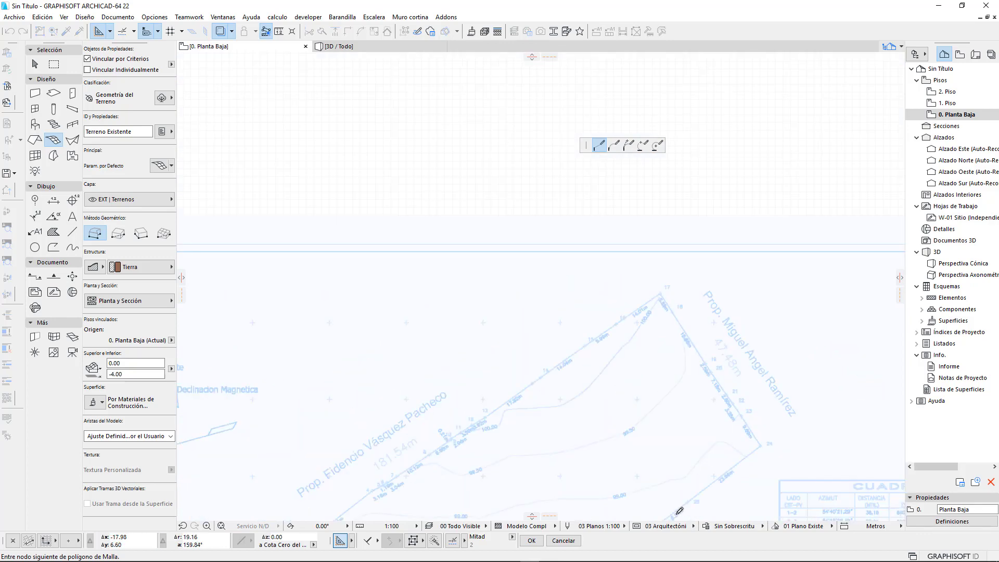
middle_drag(766, 470, 763, 179)
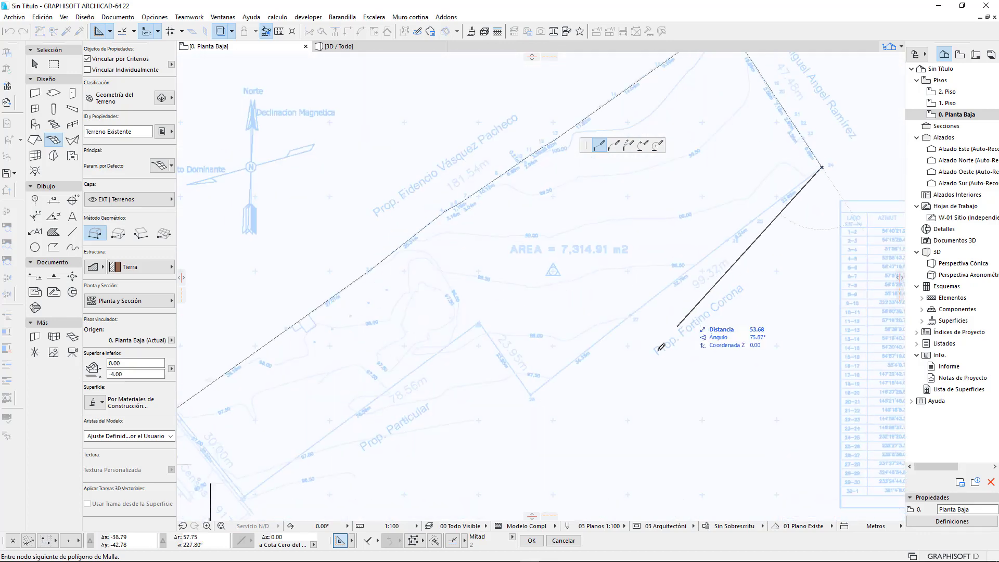
click(531, 394)
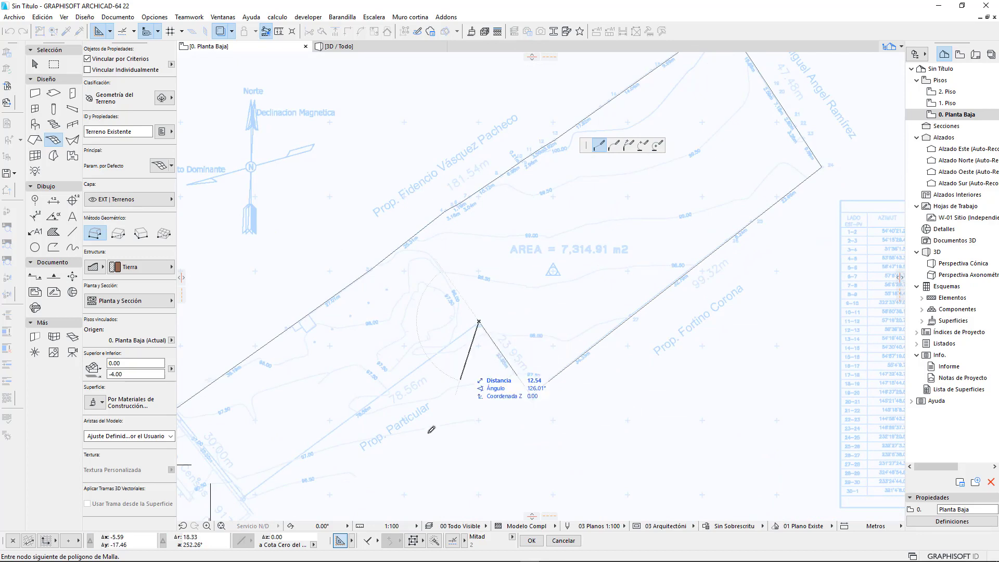
middle_drag(367, 467, 606, 269)
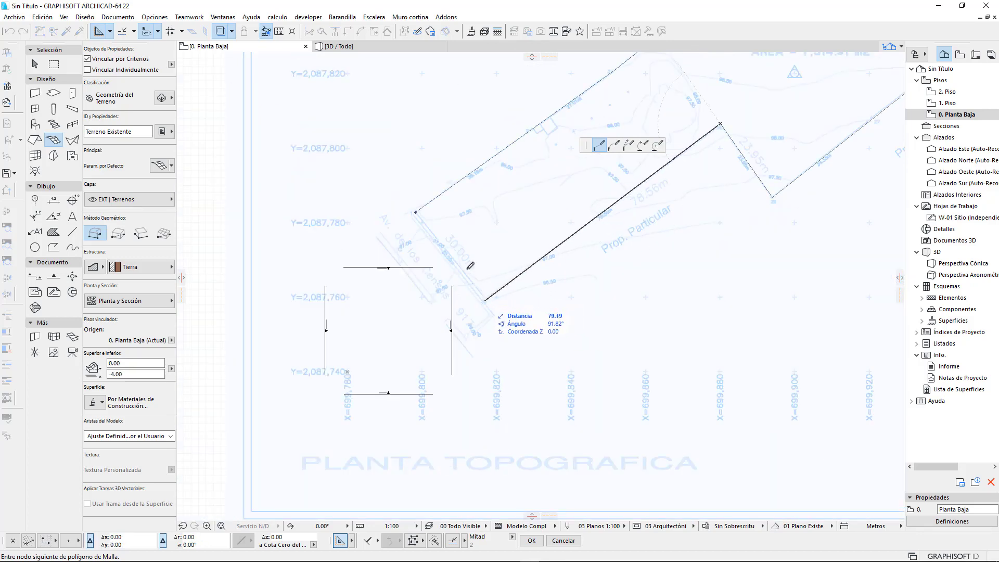
click(415, 213)
middle_drag(565, 369, 377, 548)
scroll(643, 287, down, 1)
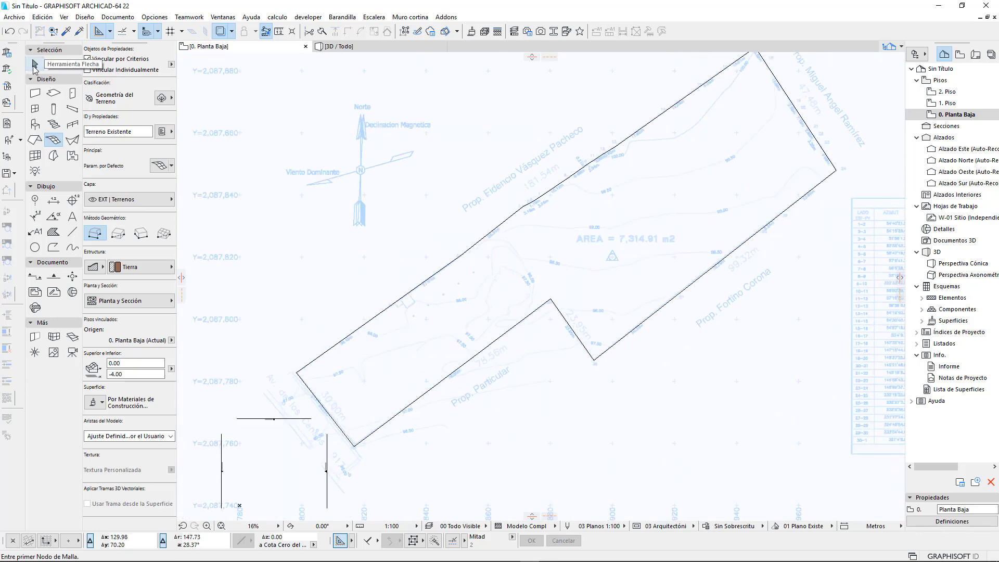
Inspect the finished terrain mesh on its own in the 3D window from an elevated angle and return to the 0. Planta Baja plan.
click(34, 65)
click(454, 265)
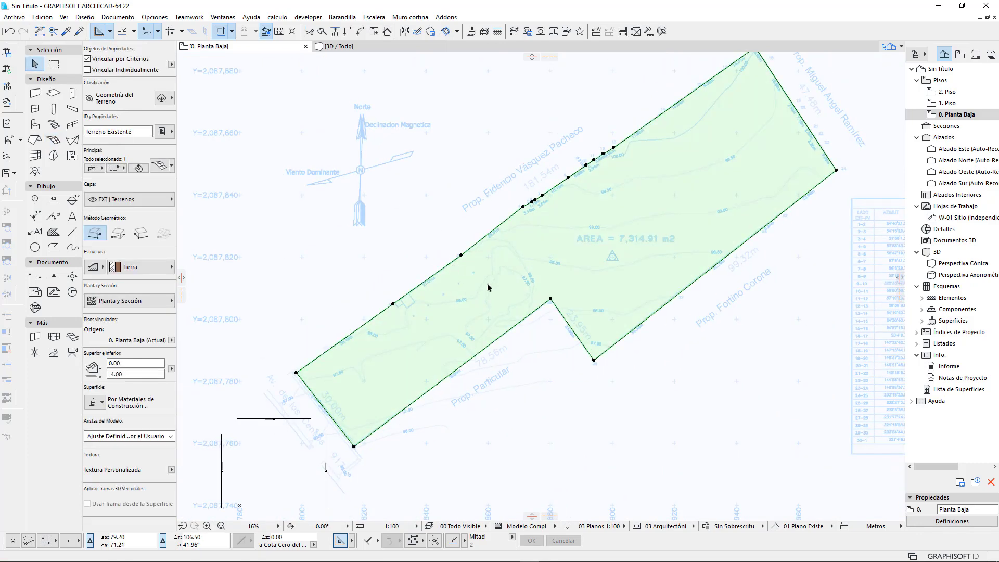
key(F5)
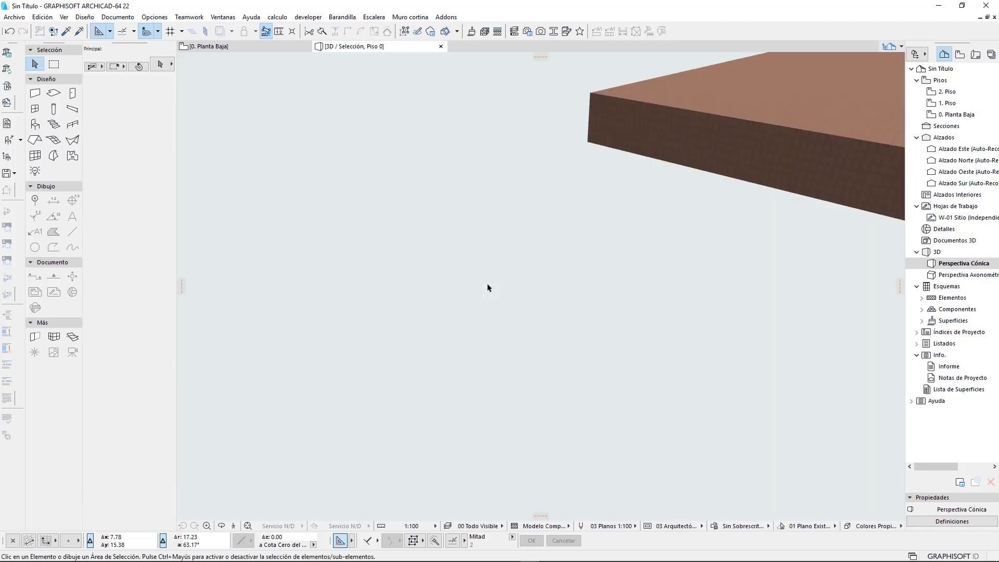
click(248, 526)
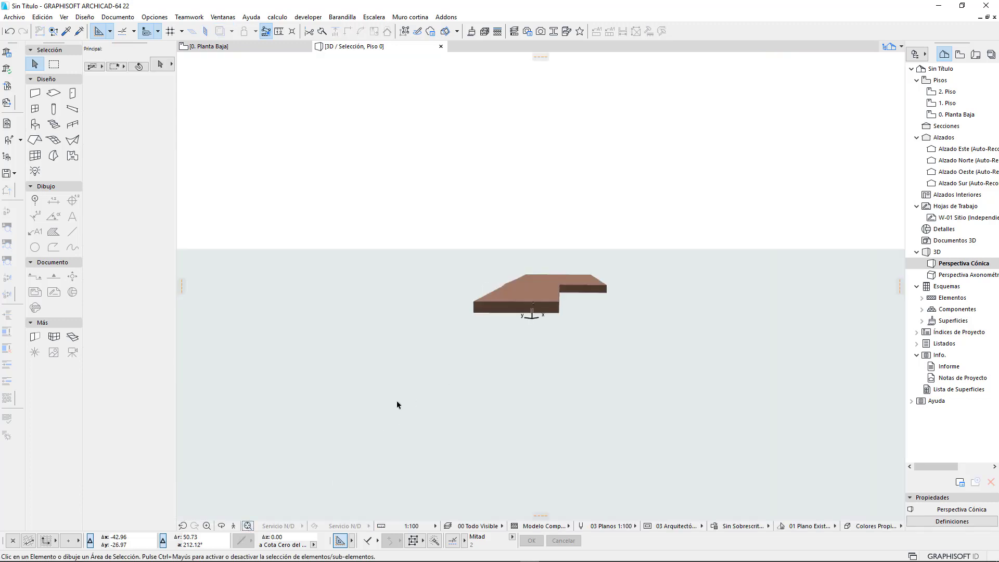
drag(296, 502, 364, 456)
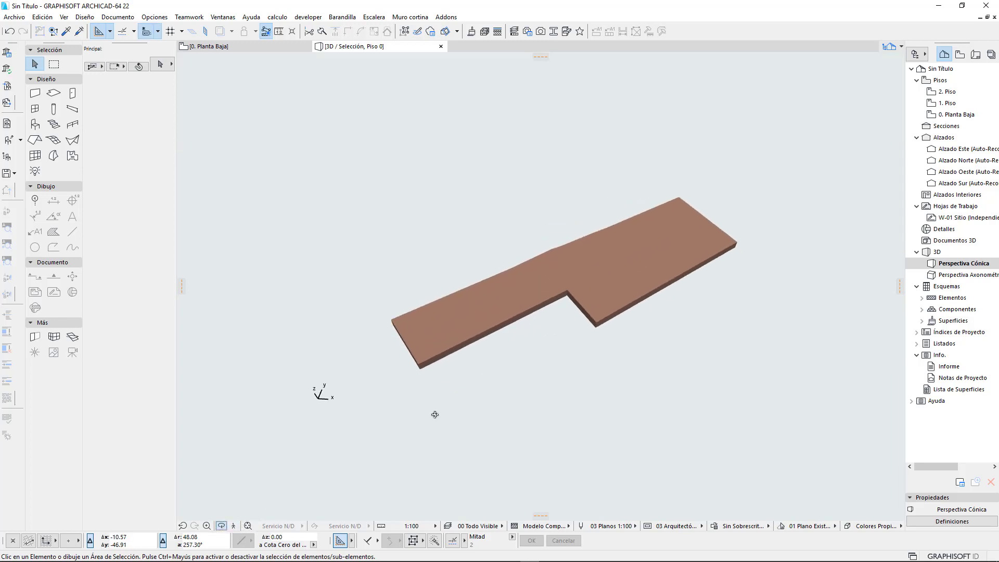
scroll(593, 260, up, 3)
click(600, 332)
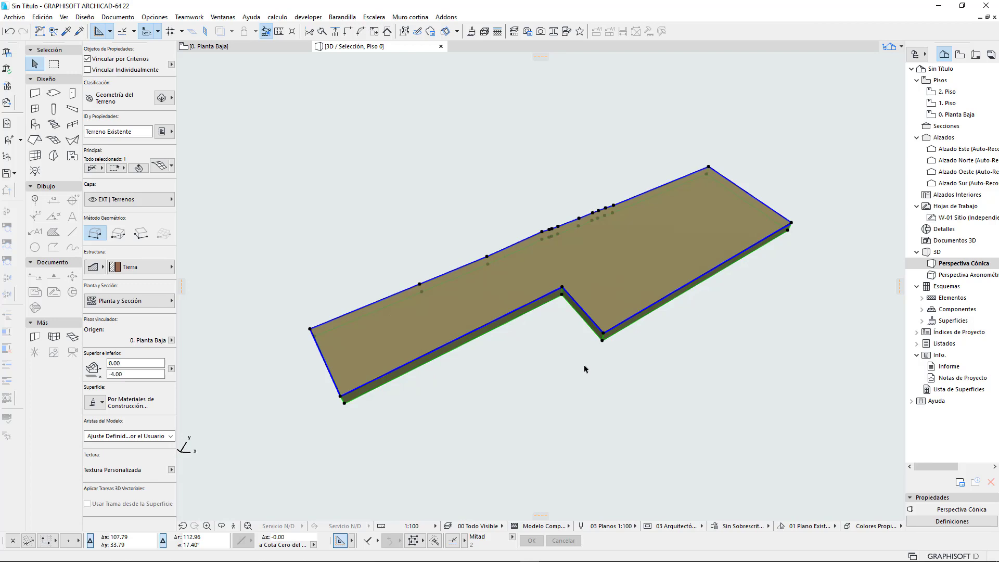
click(439, 202)
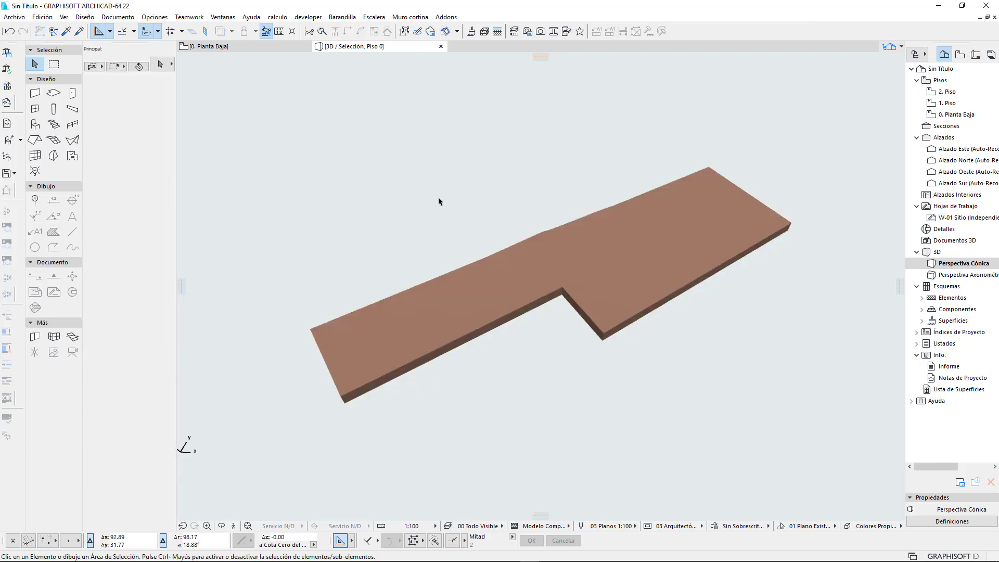
click(264, 47)
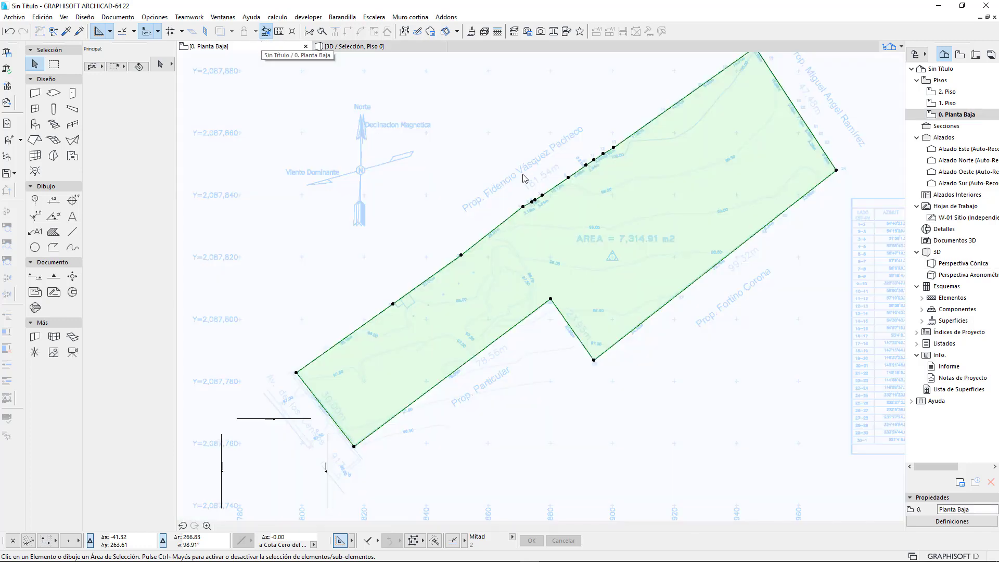
On the selected terrain mesh, start a ridge line just inside vertex 17 and trace the 100.00 contour southwest past its first bend.
click(669, 202)
middle_drag(670, 202, 562, 209)
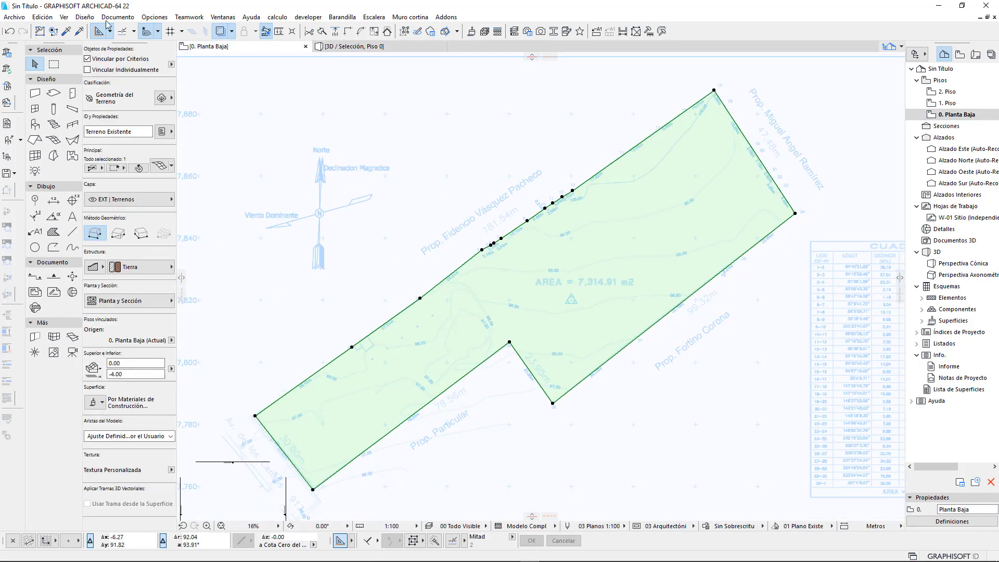
click(488, 180)
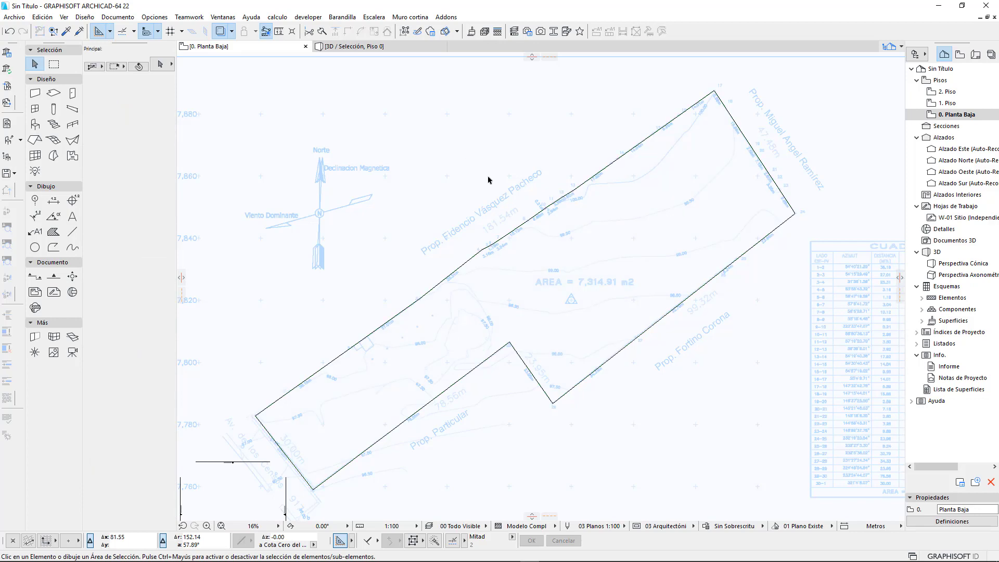
click(728, 111)
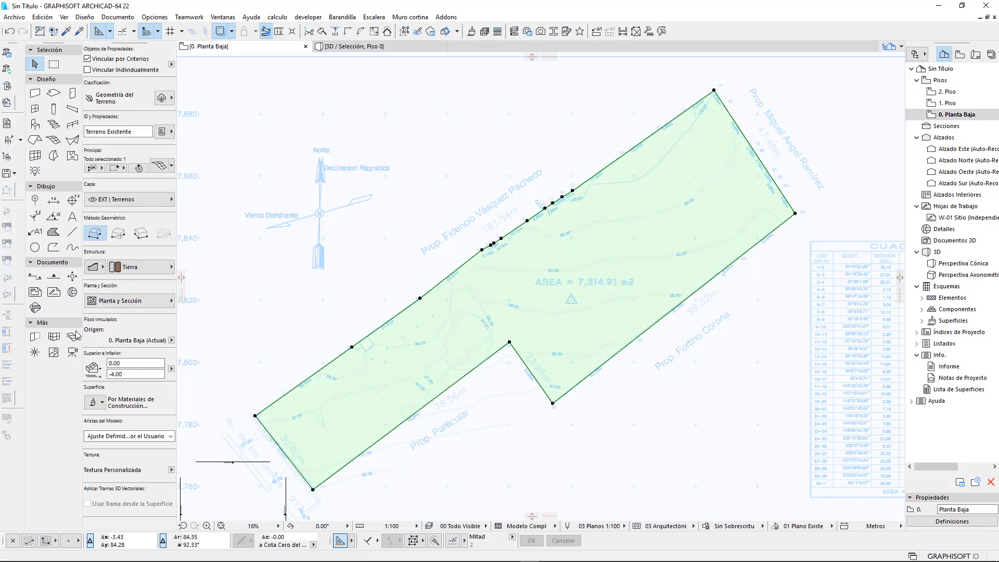
click(54, 140)
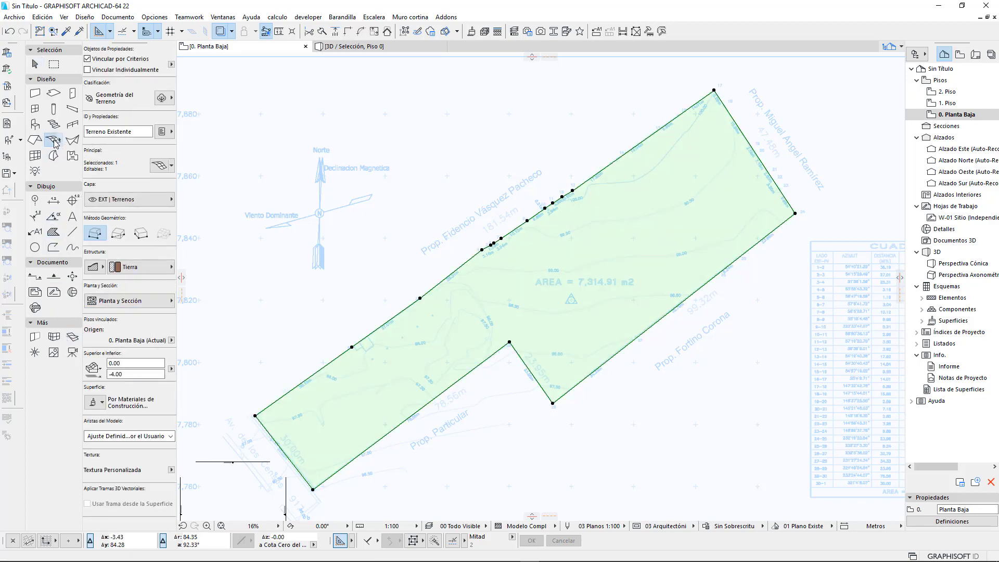
scroll(718, 106, up, 4)
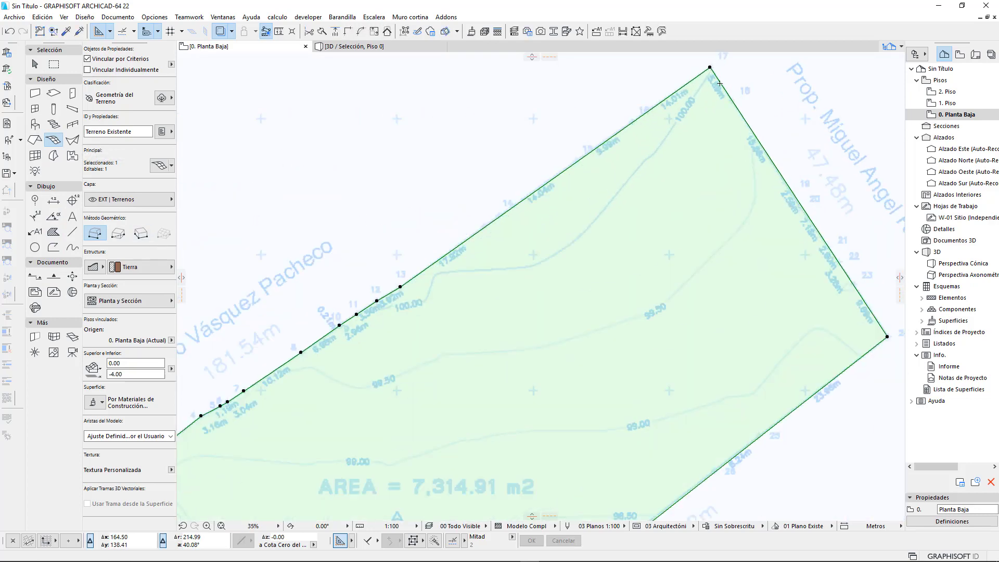
scroll(719, 84, up, 7)
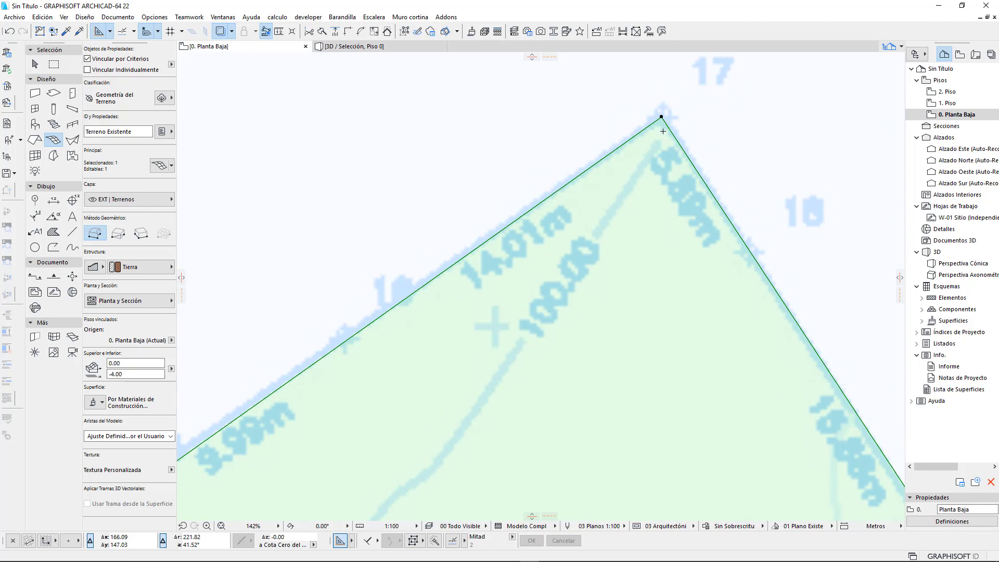
click(663, 130)
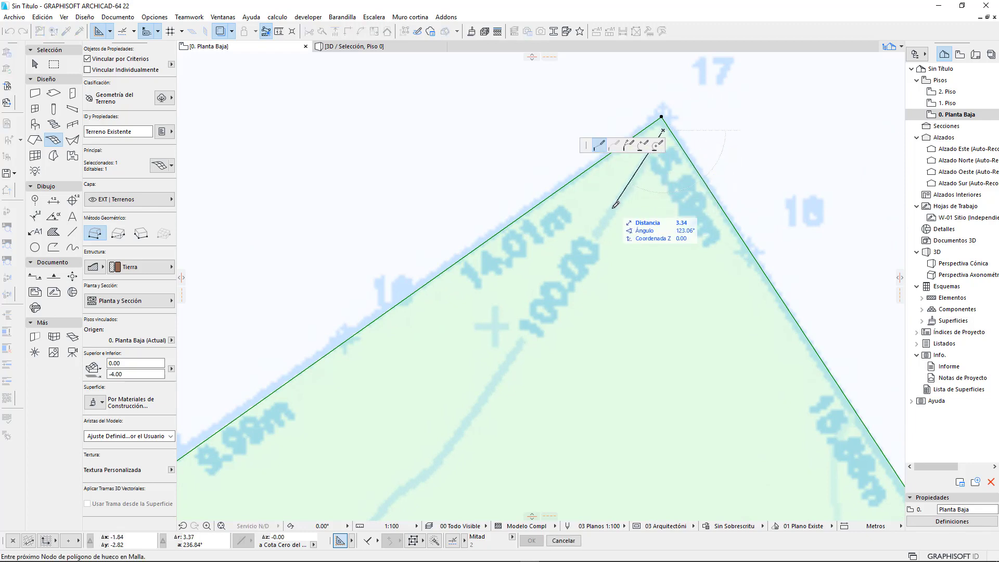
scroll(520, 367, down, 2)
middle_drag(509, 373, 651, 261)
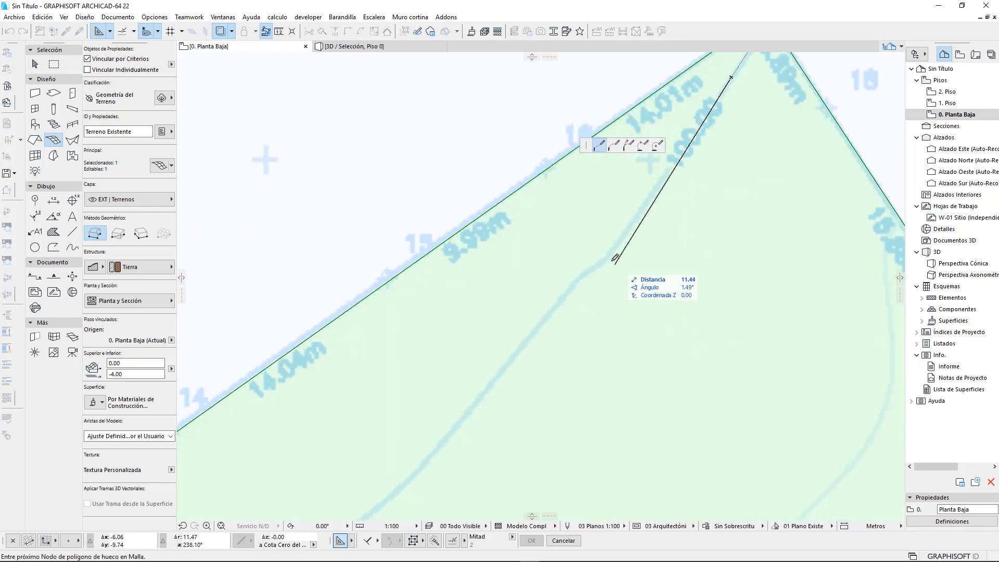
middle_drag(582, 276, 605, 255)
click(593, 262)
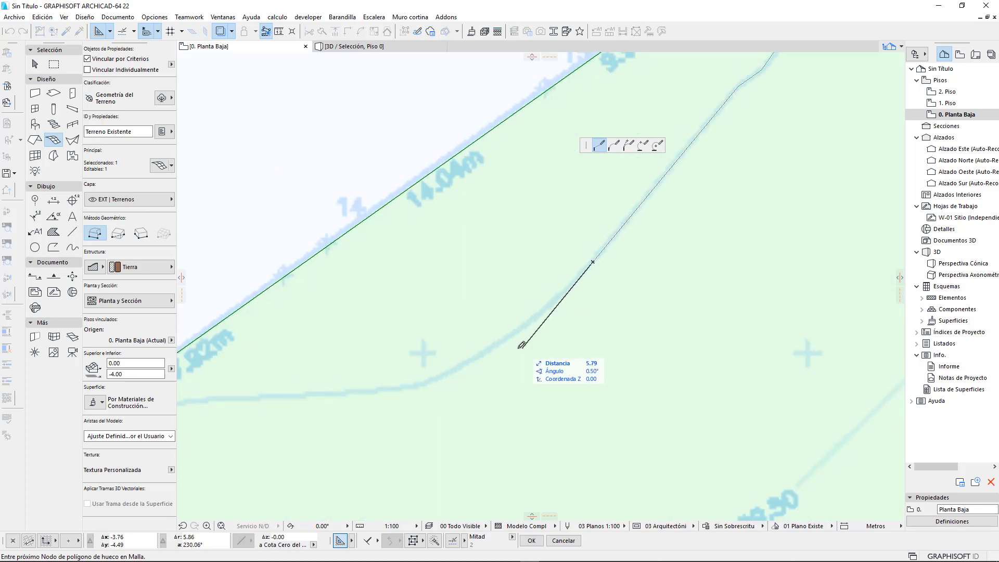
Continue the mesh line along the 100.00 contour through its wide curve and westward along the nearly straight stretch towards vertex 13.
click(555, 299)
click(497, 347)
click(426, 384)
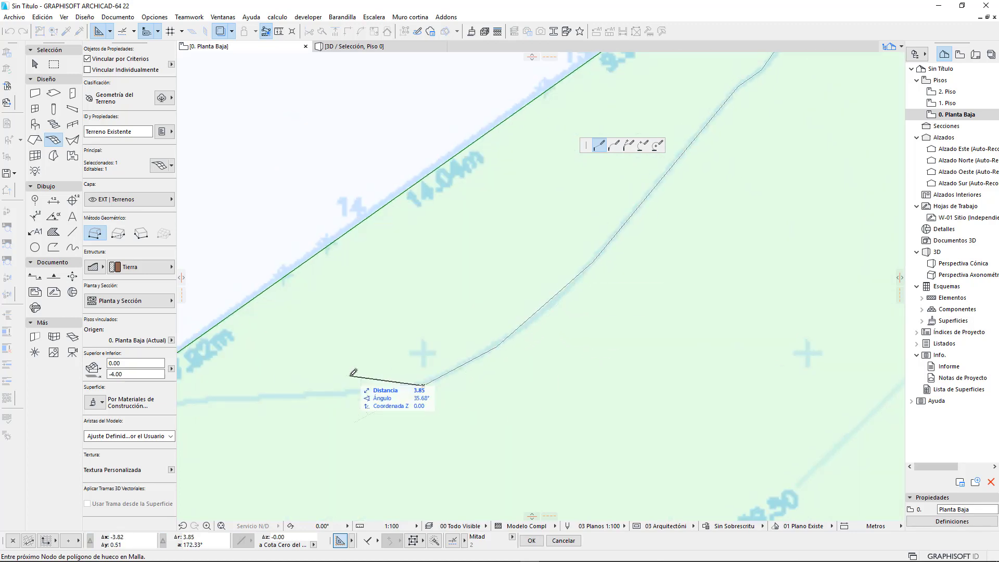
middle_drag(357, 378, 620, 234)
click(571, 250)
click(443, 256)
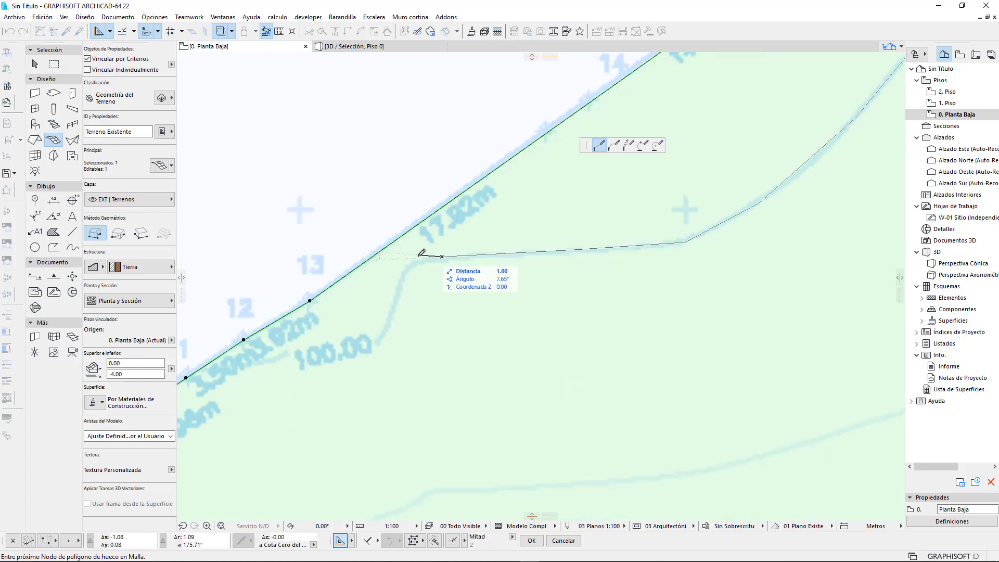
Finish the 100.00 contour line on the boundary between vertices 11 and 12, adding it as new points fitted to user ridges.
click(410, 264)
click(393, 305)
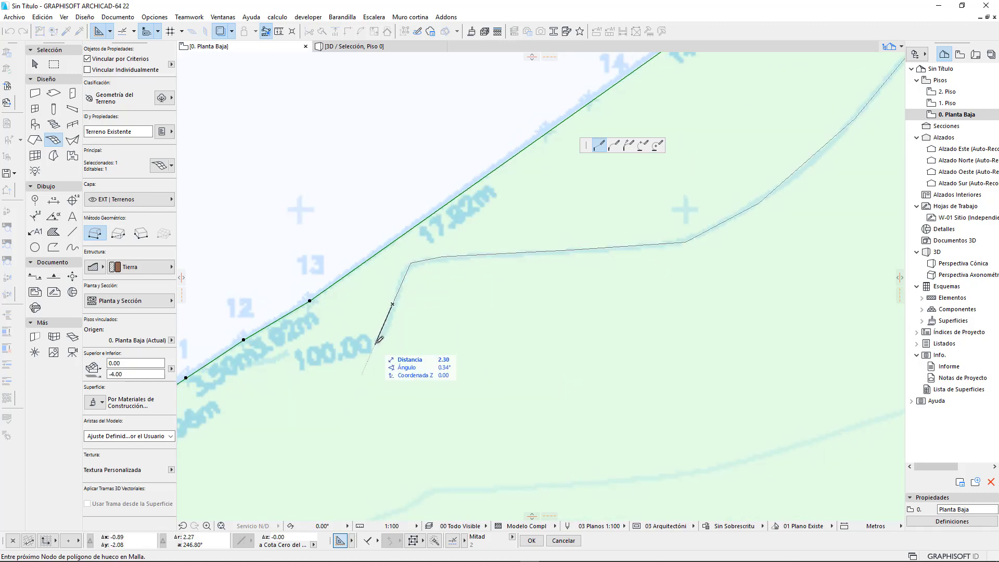
middle_drag(406, 364, 619, 228)
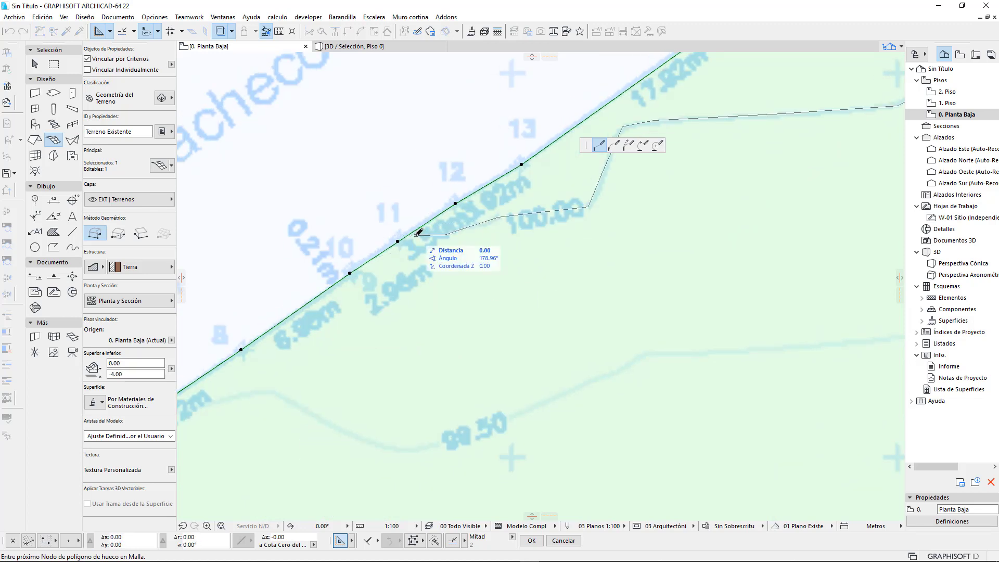
scroll(414, 233, up, 2)
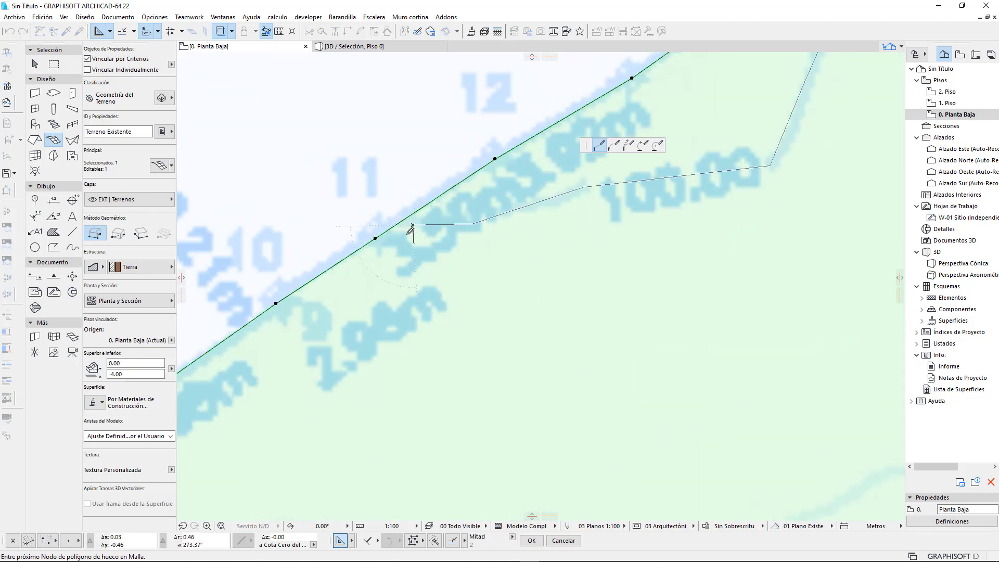
double_click(400, 222)
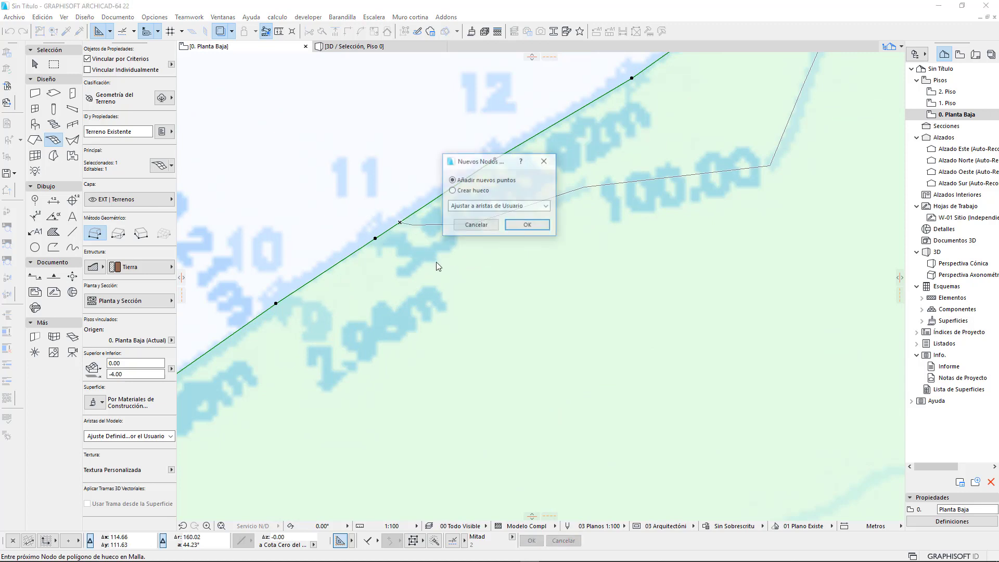
click(526, 224)
scroll(419, 251, down, 4)
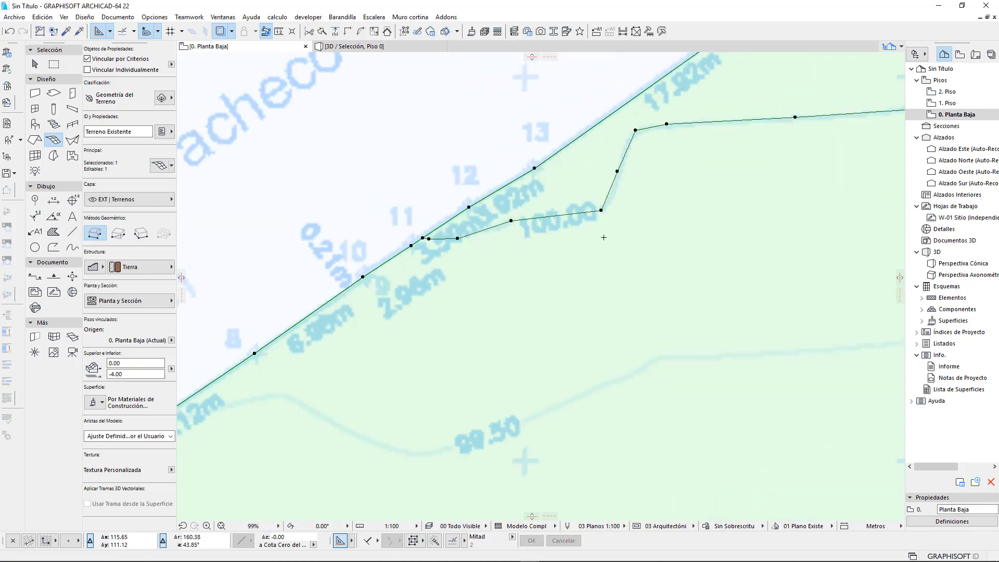
Move the upper end node of the 100.00 contour line onto the 47.48 m boundary edge just below vertex 17.
scroll(722, 205, up, 3)
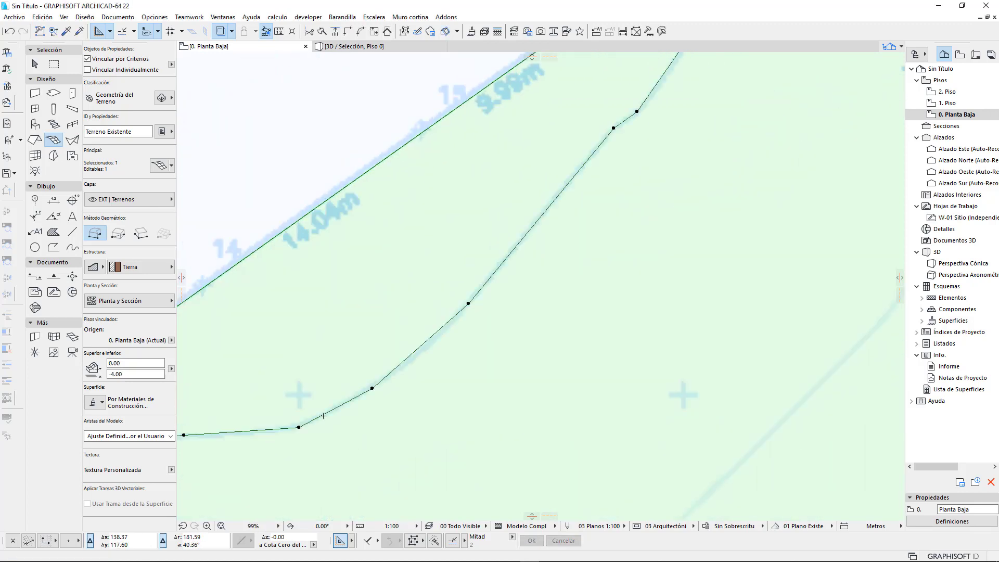
middle_drag(612, 78, 611, 219)
scroll(611, 104, up, 3)
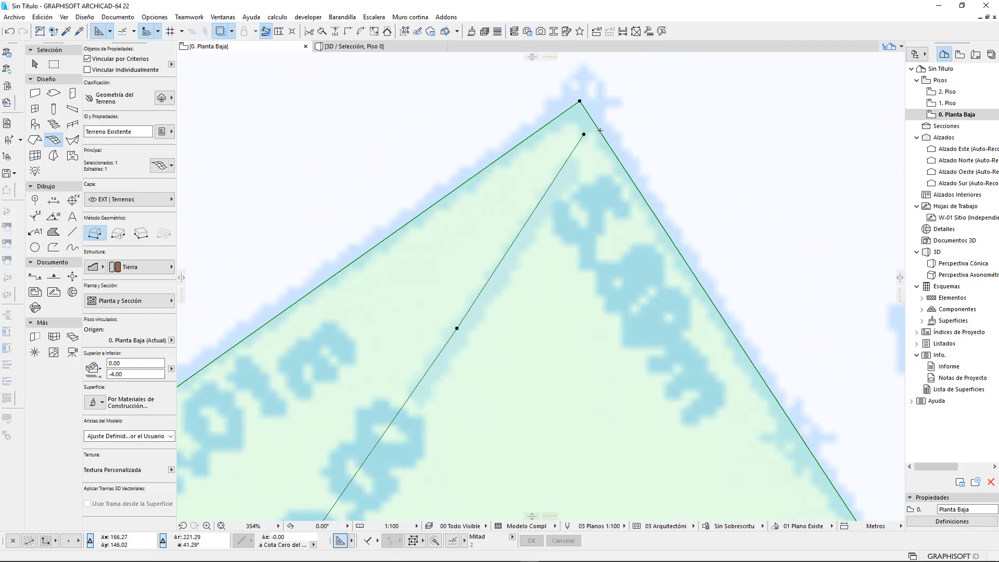
click(584, 134)
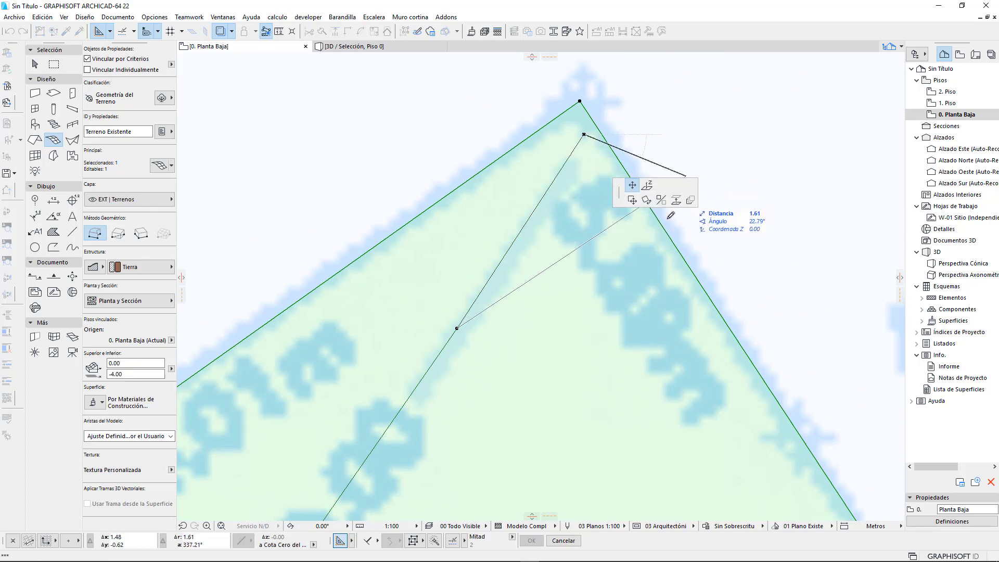
click(633, 187)
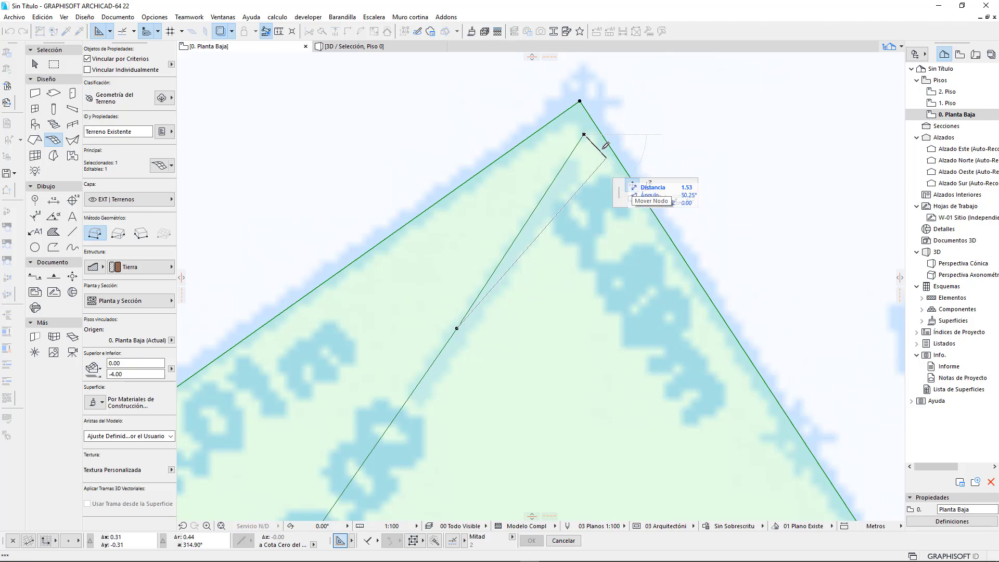
click(601, 122)
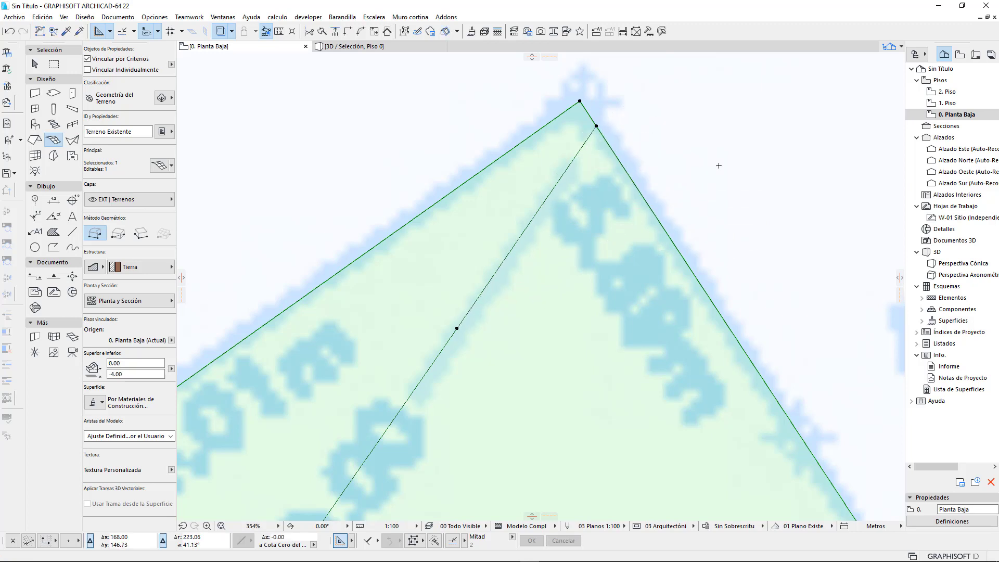
scroll(718, 167, down, 3)
middle_drag(736, 372, 717, 221)
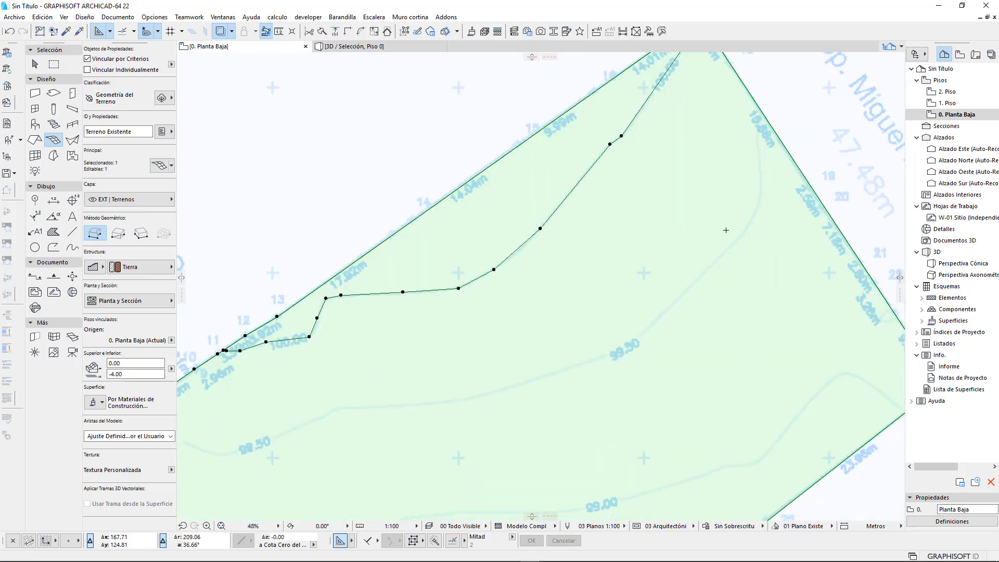
scroll(718, 255, down, 3)
scroll(610, 296, up, 2)
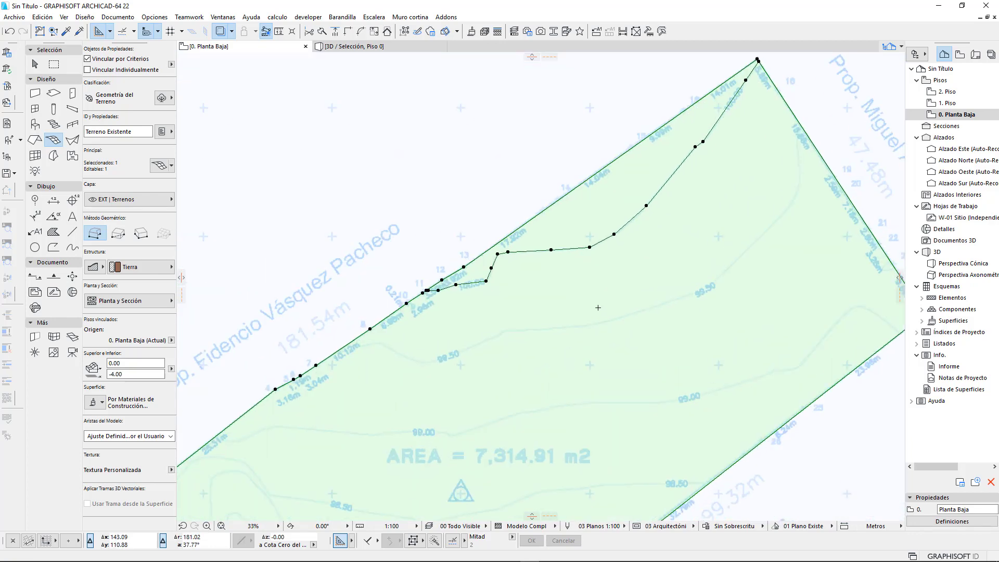
click(596, 307)
right_click(597, 320)
click(617, 374)
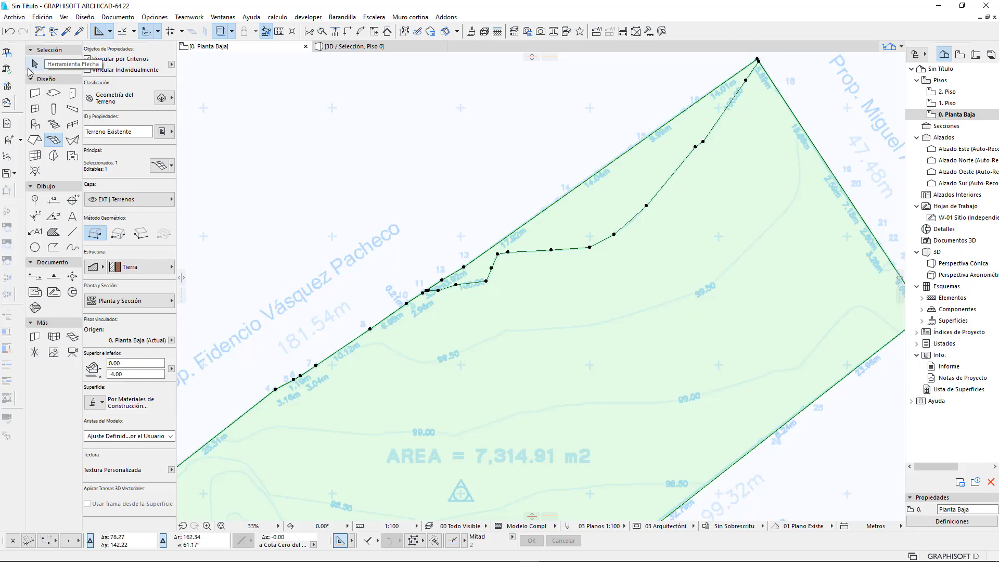
Reselect the terrain mesh and set the height of the contour node next to its vertex 17 end to 100, relative to 1er Nivel de Referencia.
click(34, 64)
click(419, 179)
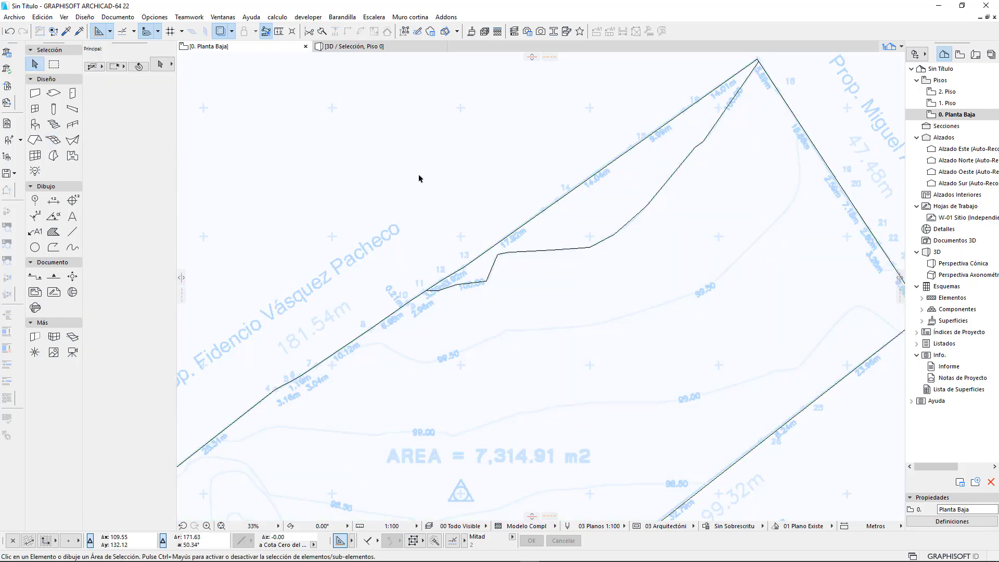
click(520, 229)
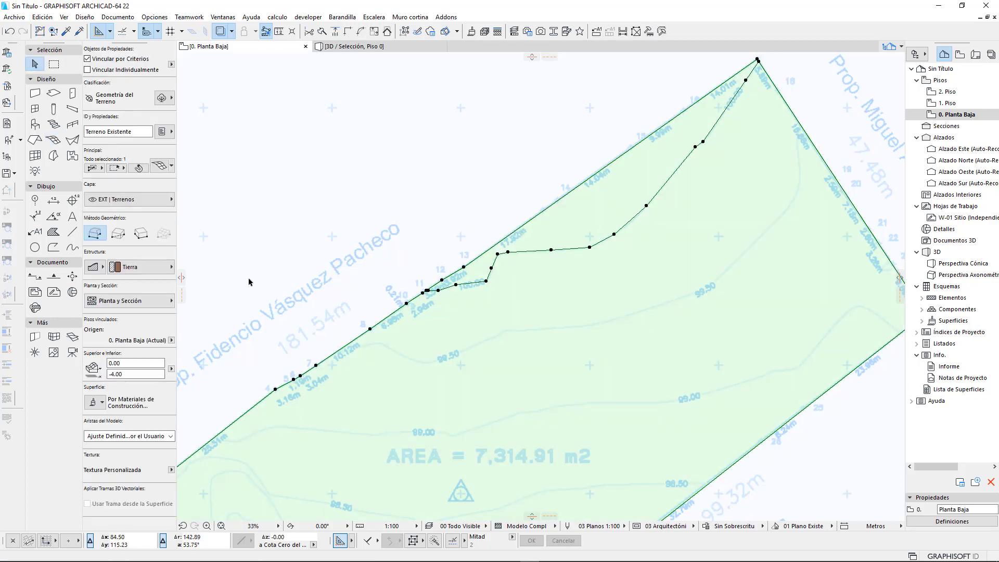
scroll(468, 271, up, 1)
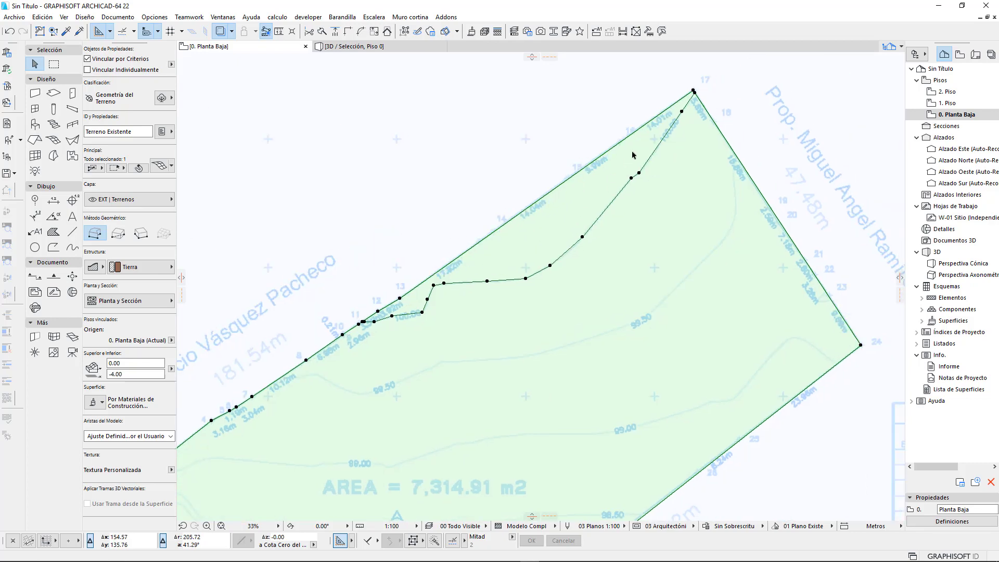
scroll(662, 133, up, 1)
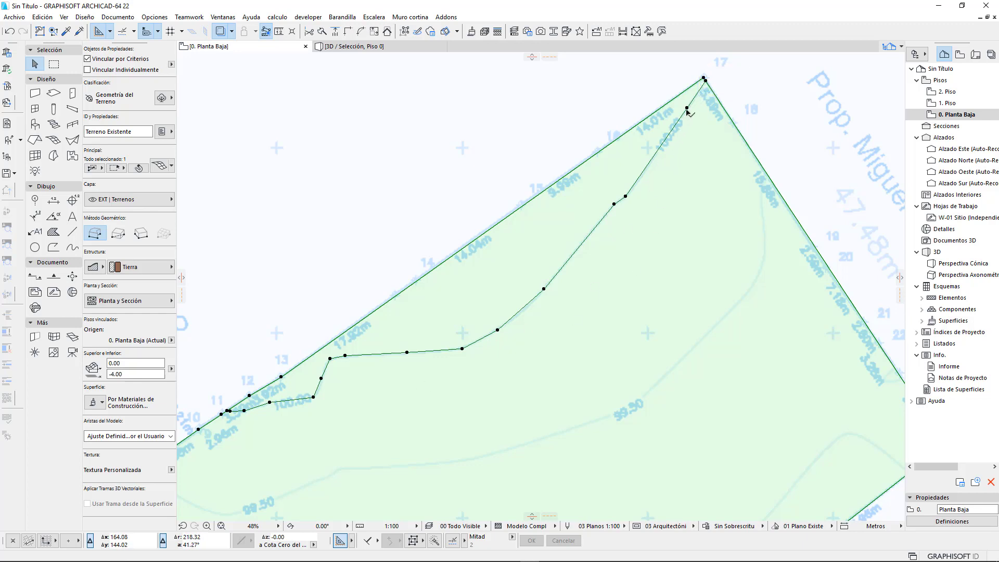
click(688, 108)
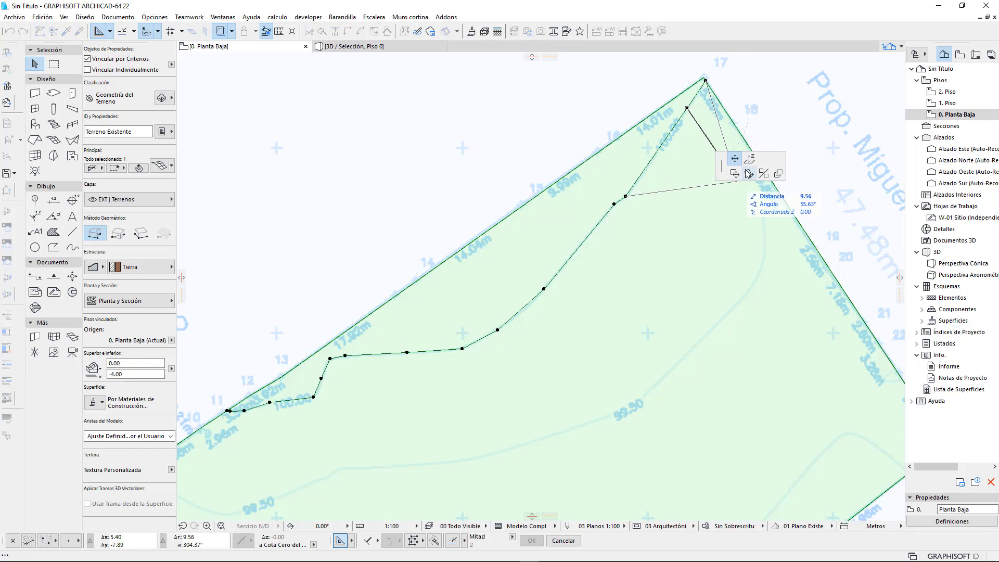
click(750, 160)
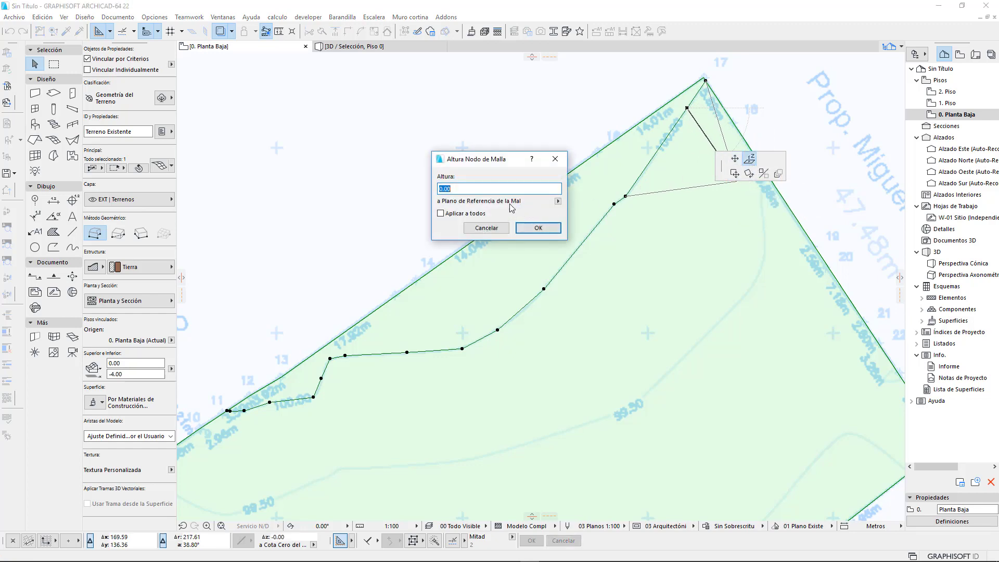
drag(507, 160, 414, 133)
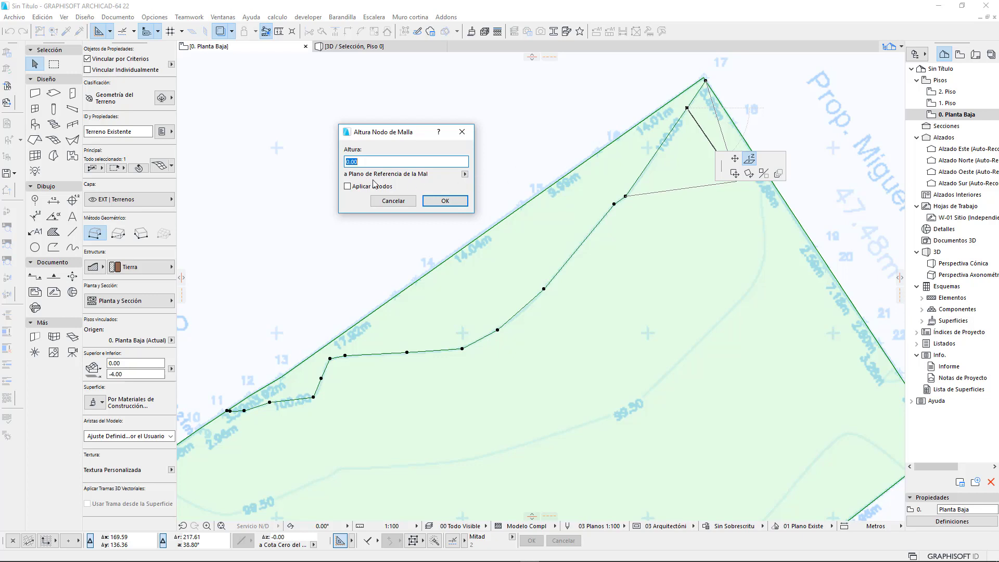
click(465, 175)
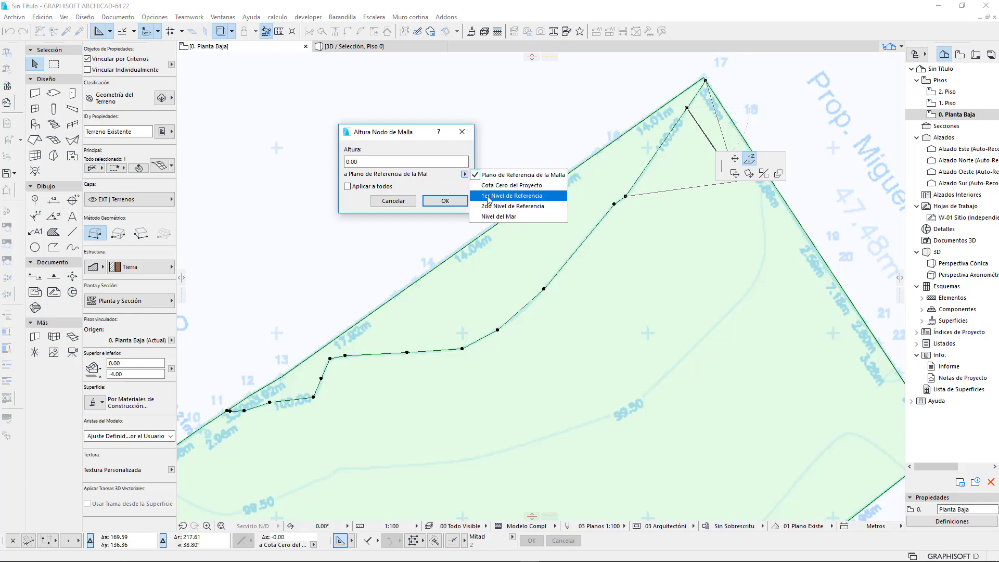
click(523, 197)
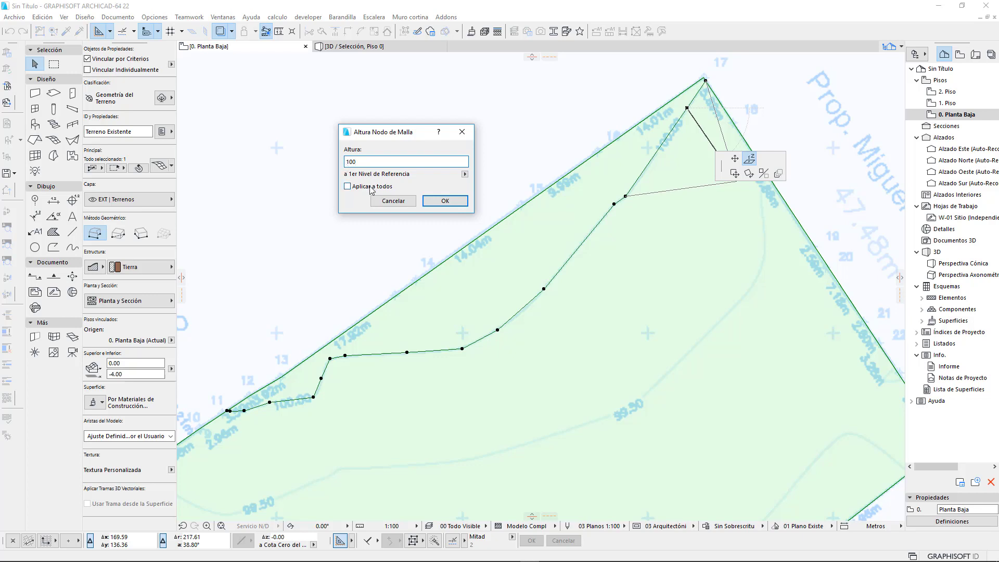
click(446, 201)
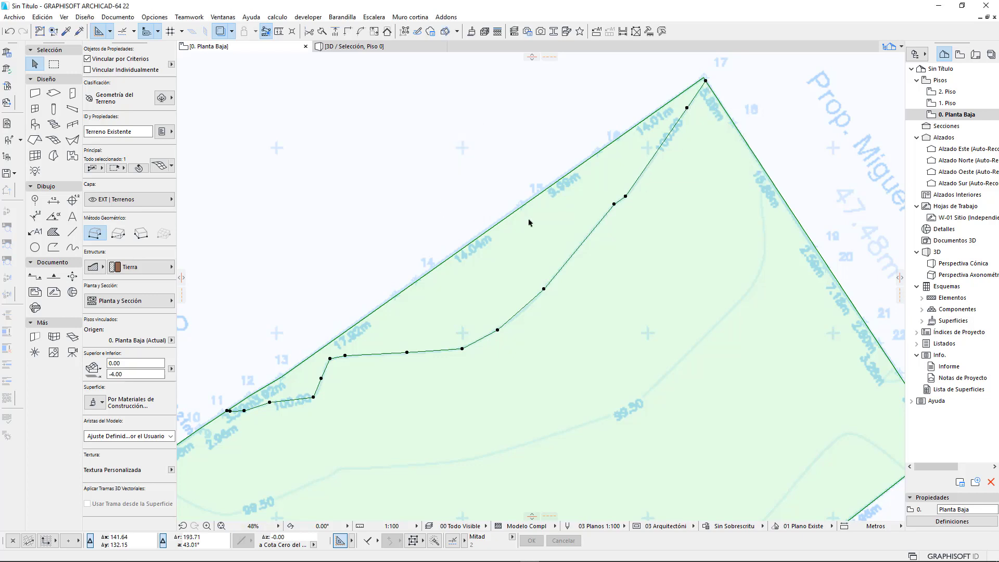
scroll(680, 199, down, 2)
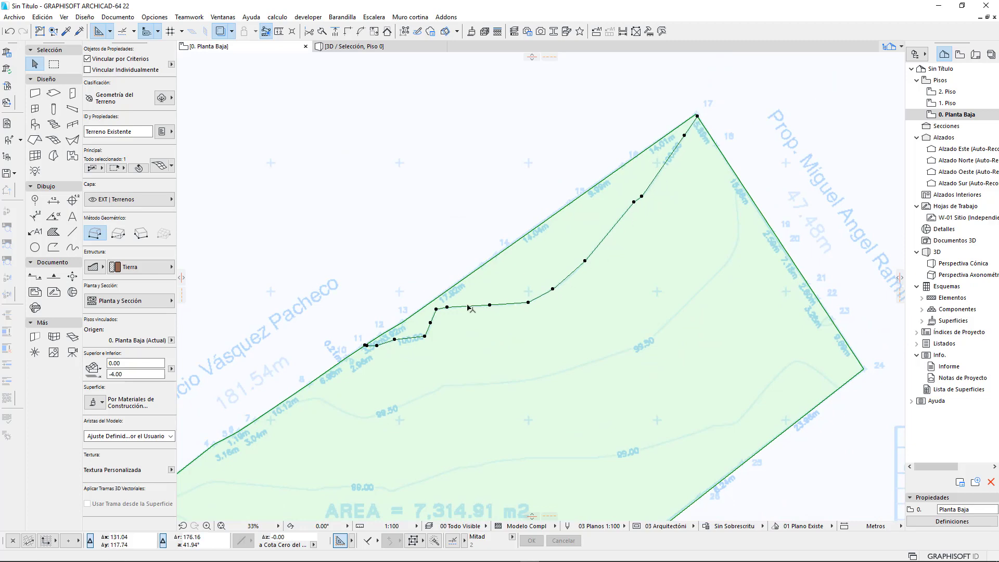
Reselect the terrain mesh and start a mesh line along the 99.50 contour, from near the 47.48 m boundary down through its bend.
middle_drag(431, 369, 503, 307)
key(Escape)
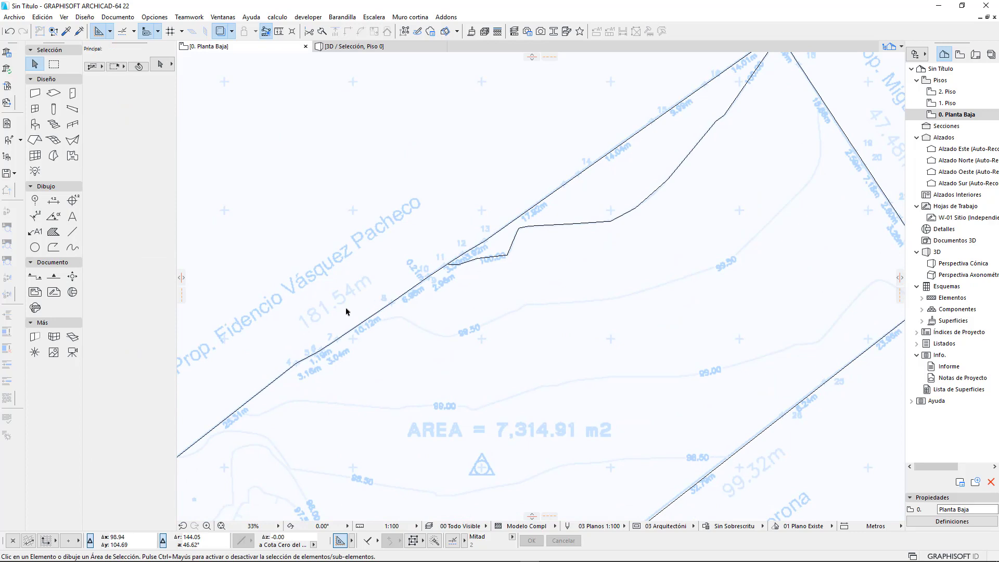
click(357, 327)
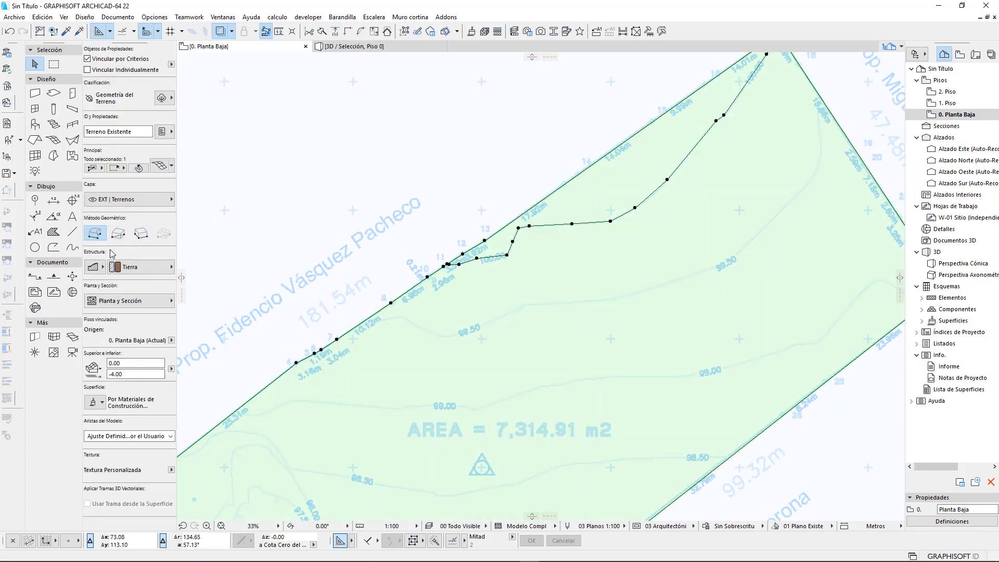
middle_drag(219, 283, 262, 219)
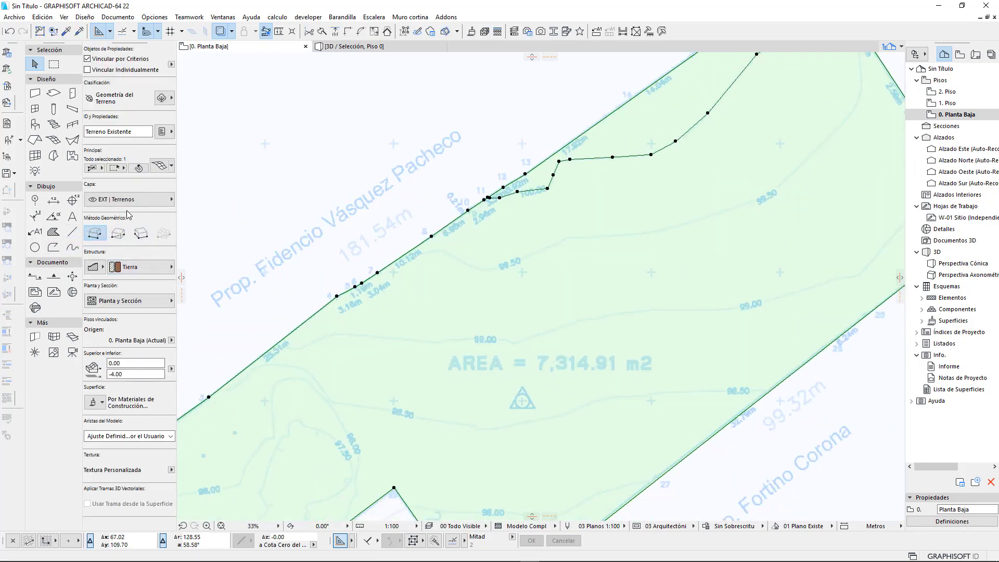
click(53, 139)
middle_drag(751, 202, 521, 292)
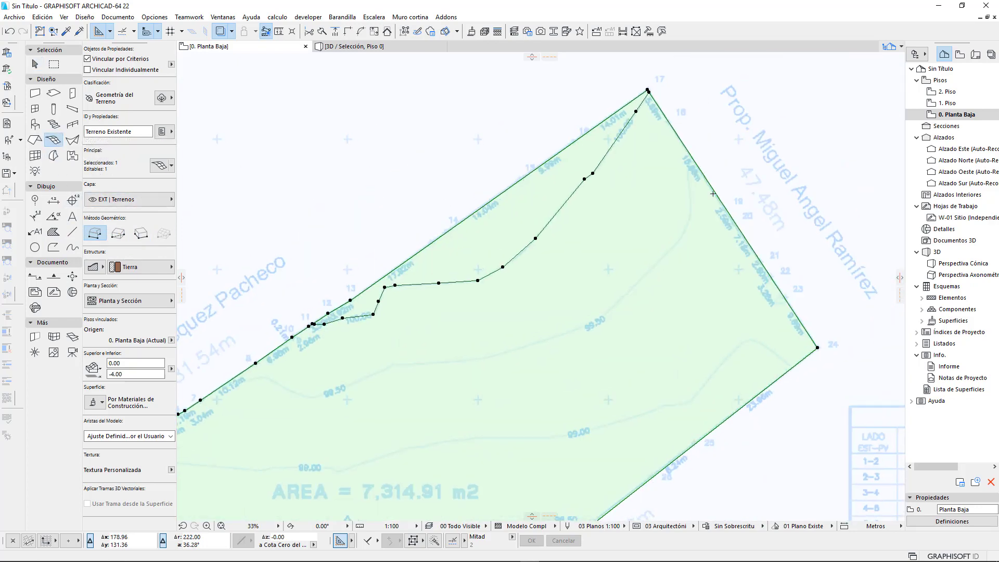
scroll(662, 138, up, 4)
click(662, 138)
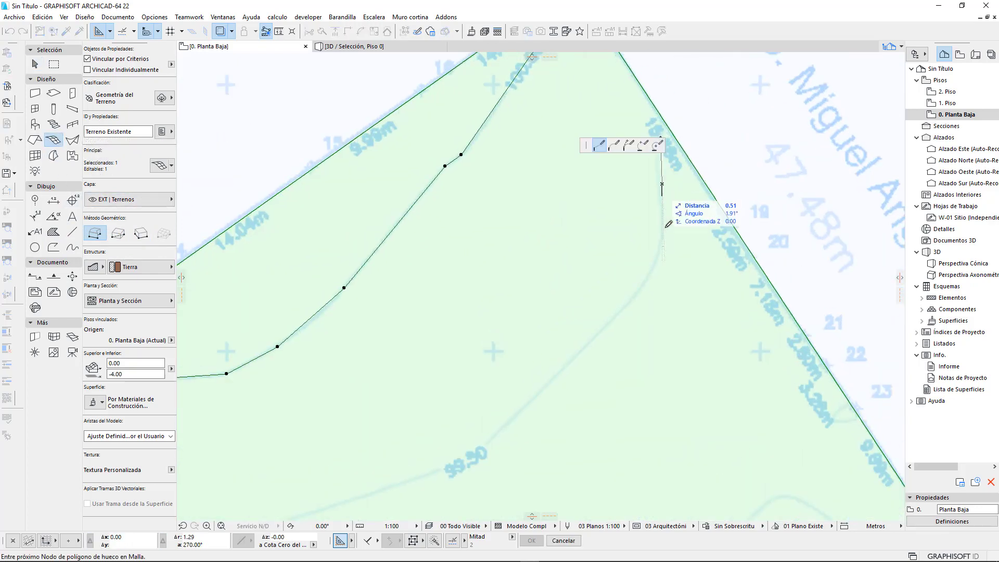
click(661, 261)
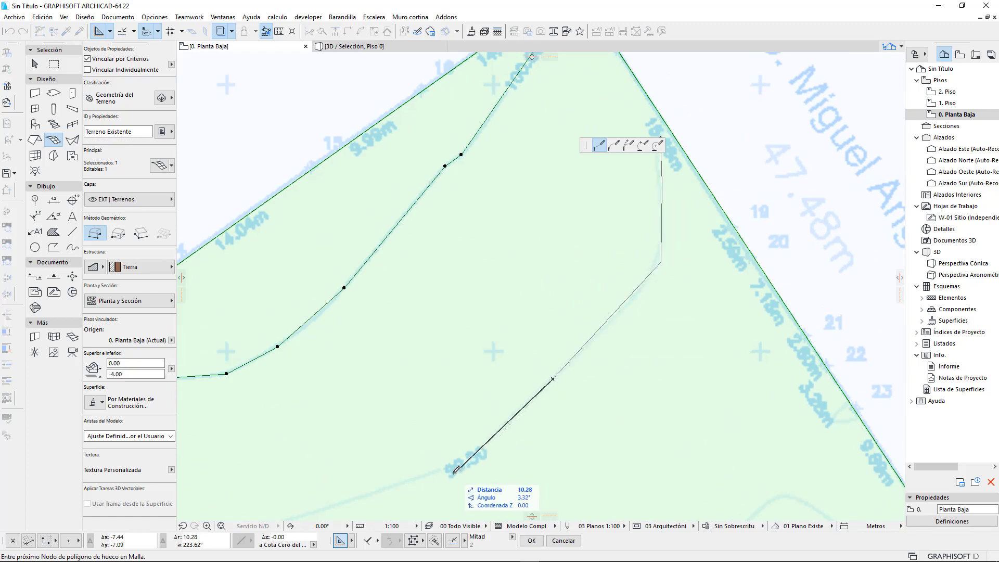
Continue the mesh line westward along the 99.50 contour, past the eastern 99.50 label and through the gentle curve towards the western label.
middle_drag(338, 474, 647, 235)
click(631, 269)
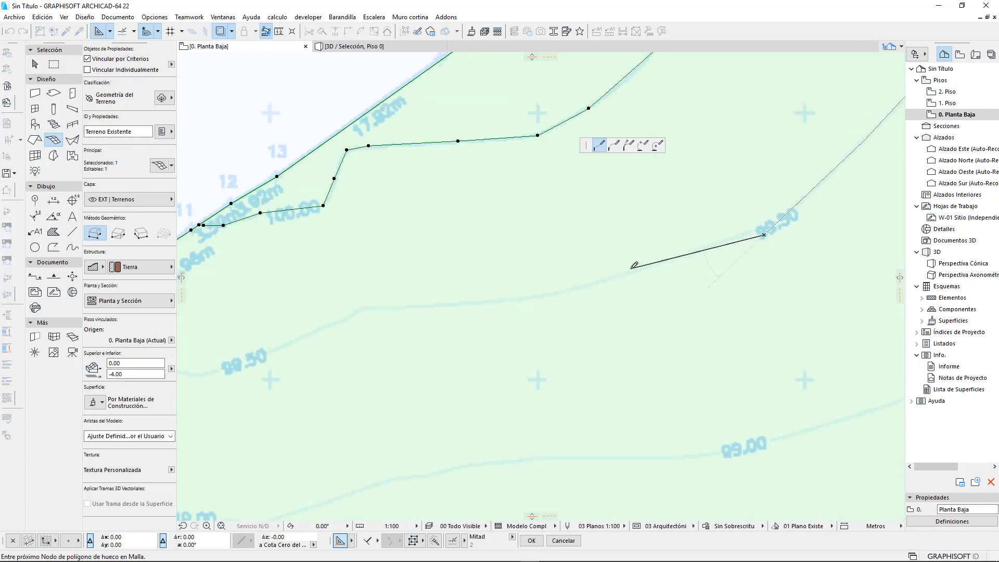
click(578, 288)
click(524, 299)
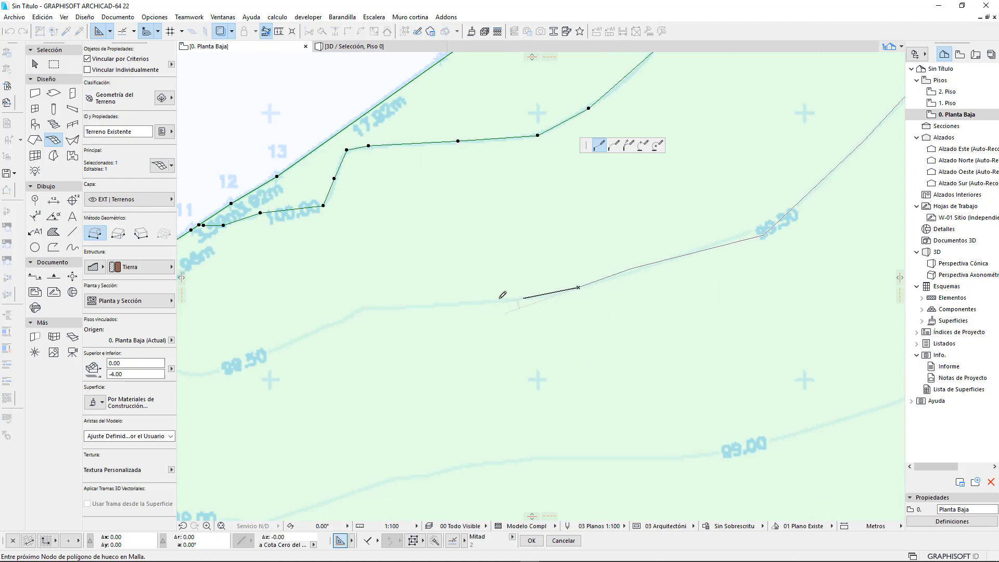
click(408, 306)
click(369, 306)
click(356, 311)
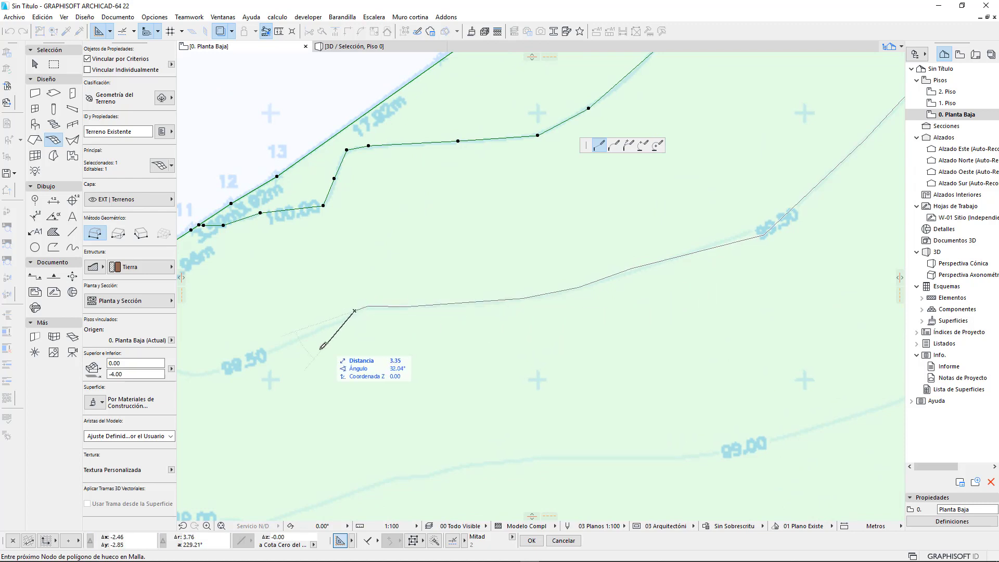
click(305, 339)
Finish the 99.50 contour line through its dip and hump to the boundary between vertices 7 and 8, adding it to the mesh.
middle_drag(231, 383, 517, 365)
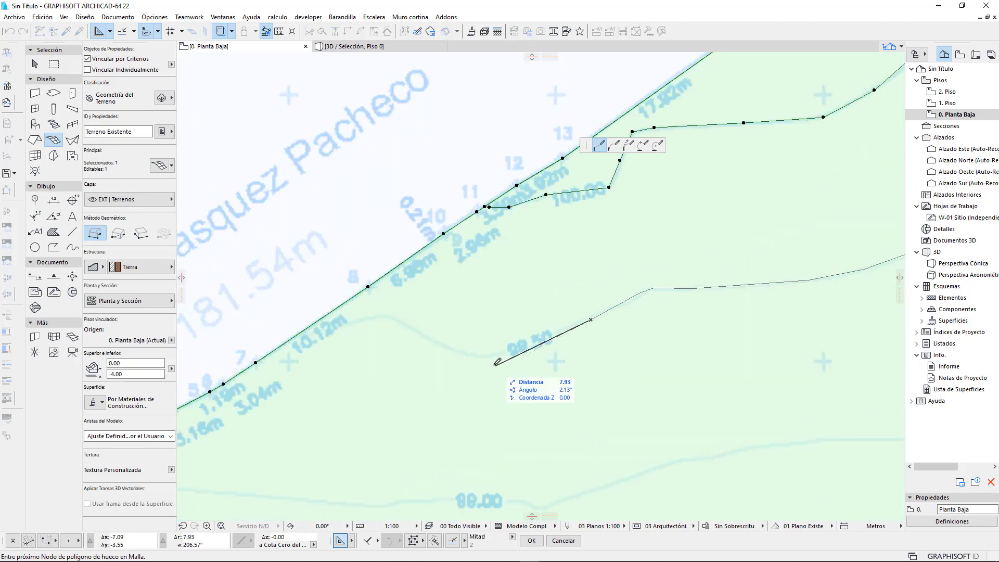
click(488, 359)
click(436, 346)
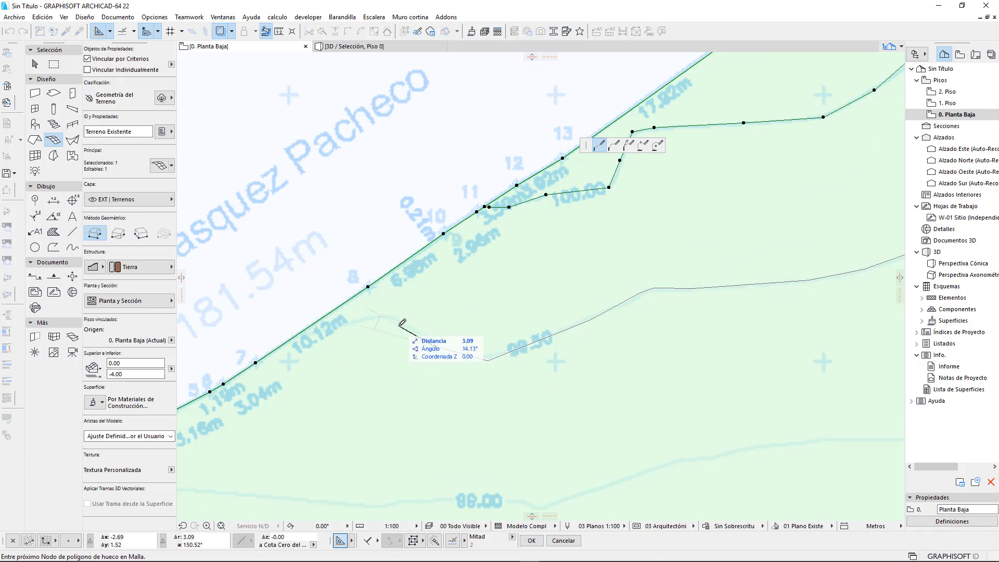
click(399, 325)
click(363, 323)
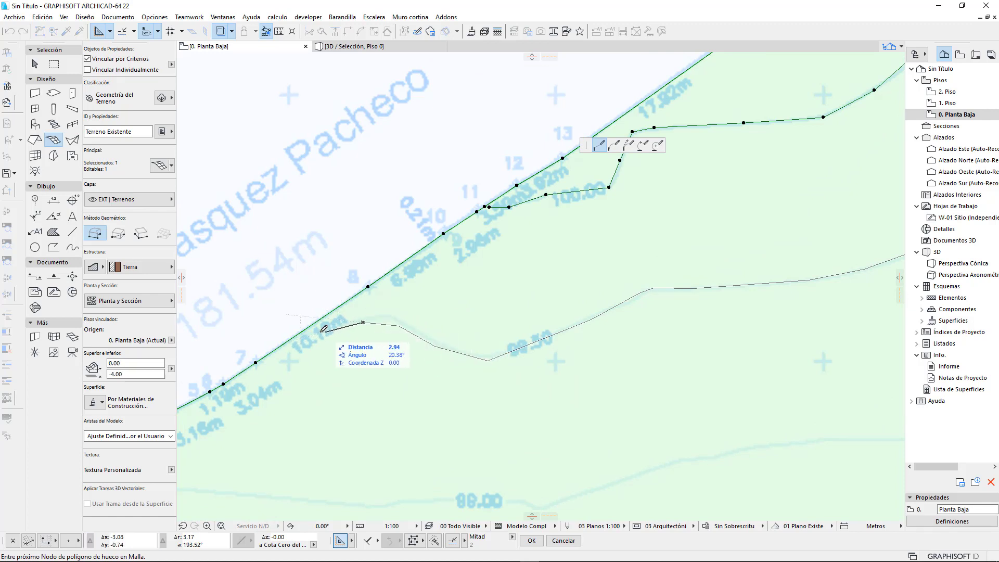
click(295, 336)
click(528, 225)
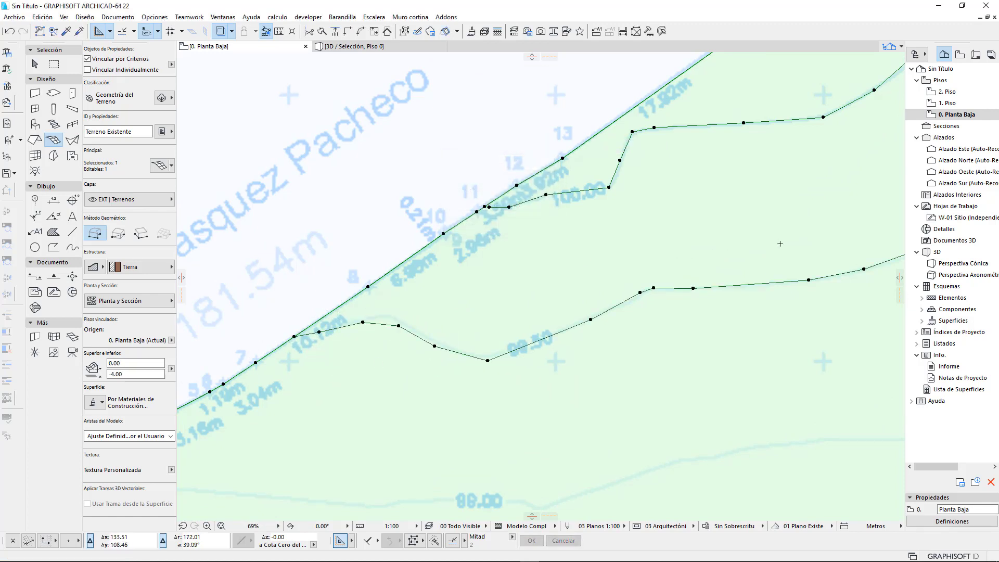
scroll(638, 195, up, 5)
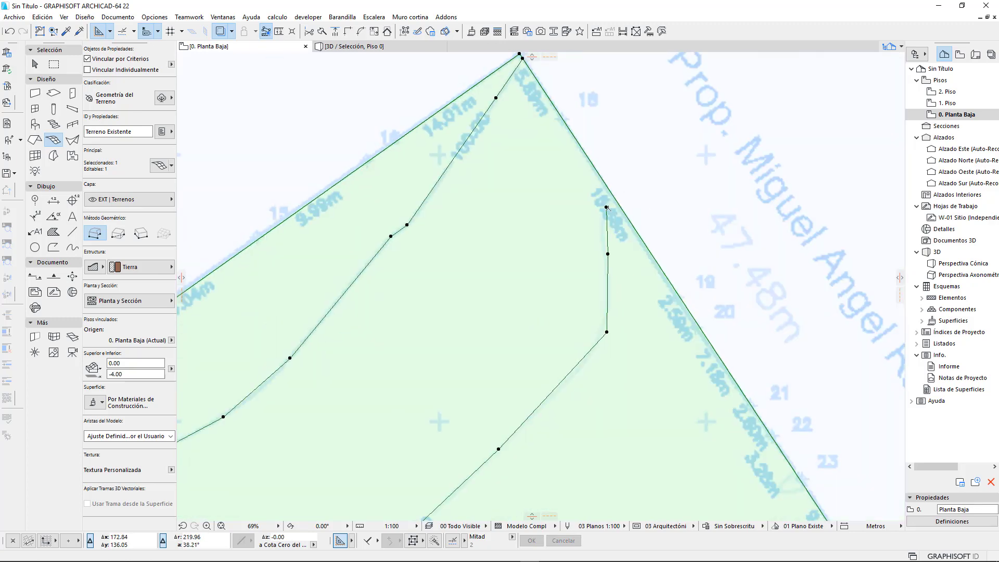
click(606, 207)
click(671, 144)
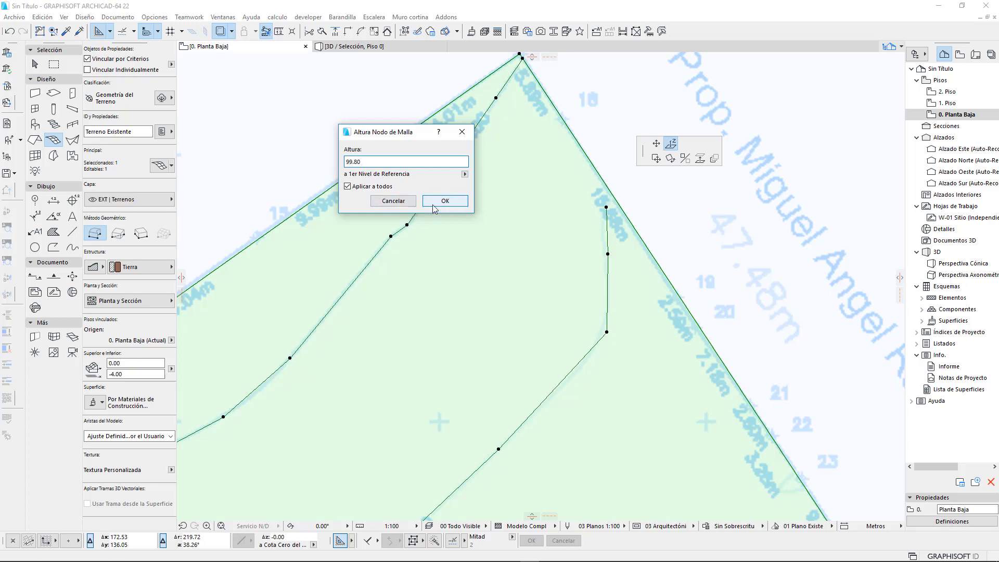
click(393, 201)
Move the upper end node of the 99.50 contour line onto the 47.48 m boundary edge.
click(607, 207)
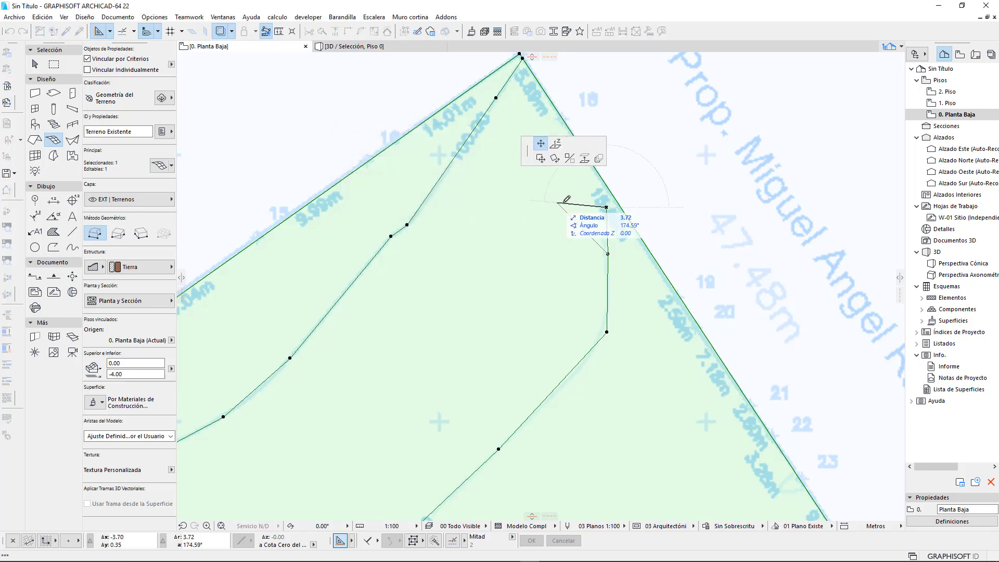
click(613, 194)
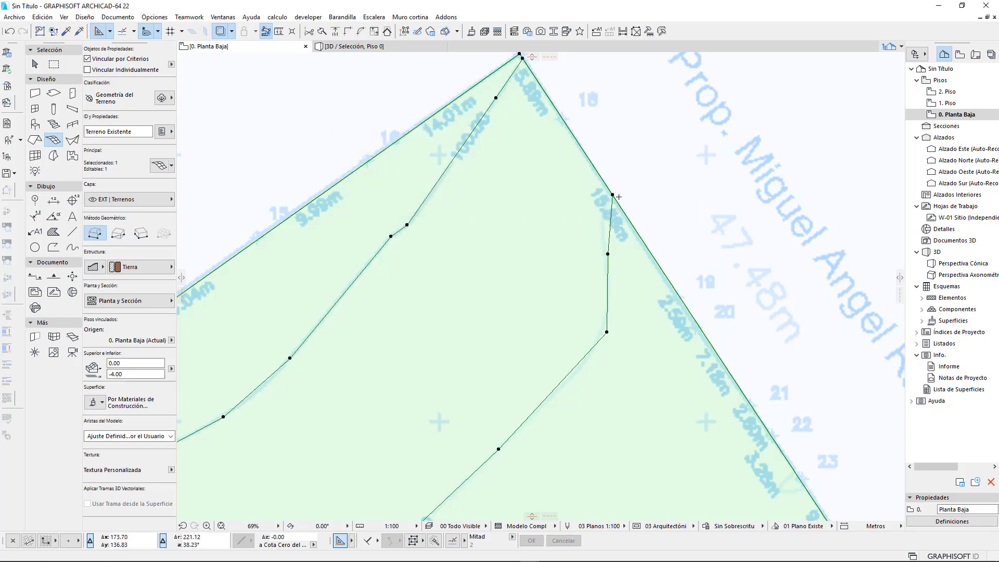
Set the height of the node where the 99.50 contour meets the 47.48 m boundary to 99.50, relative to 1er Nivel de Referencia, applied to all.
click(612, 194)
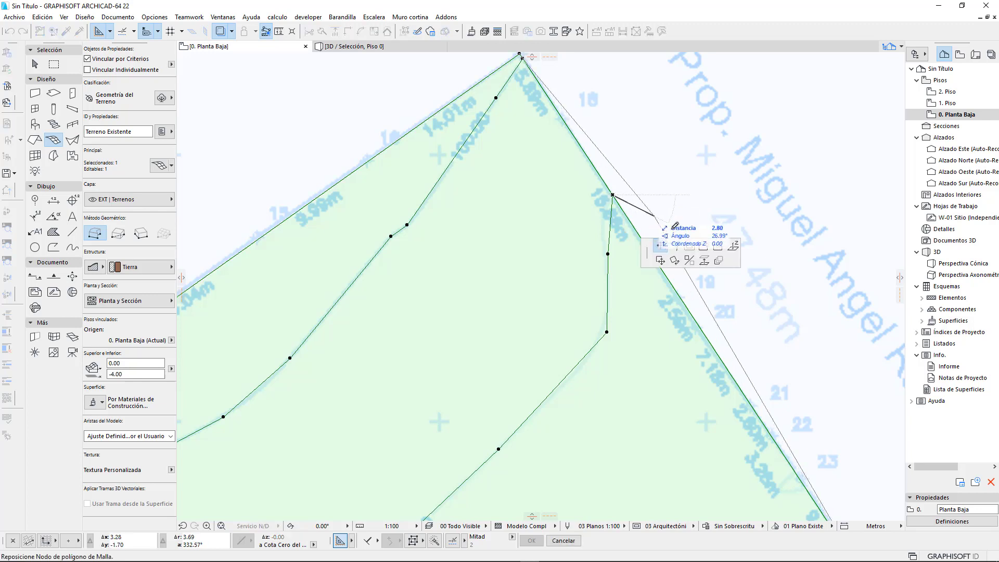
click(734, 246)
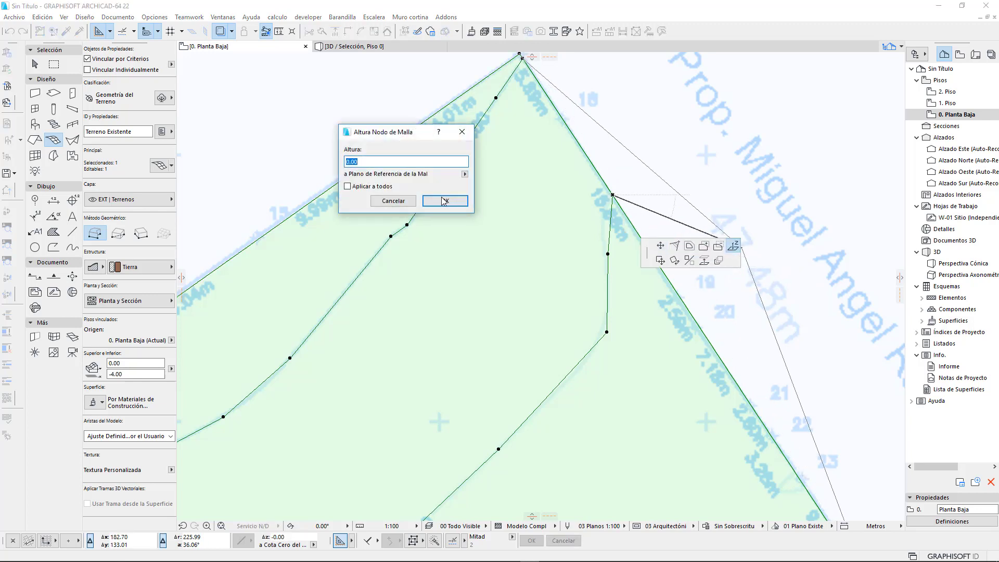
click(465, 174)
click(512, 195)
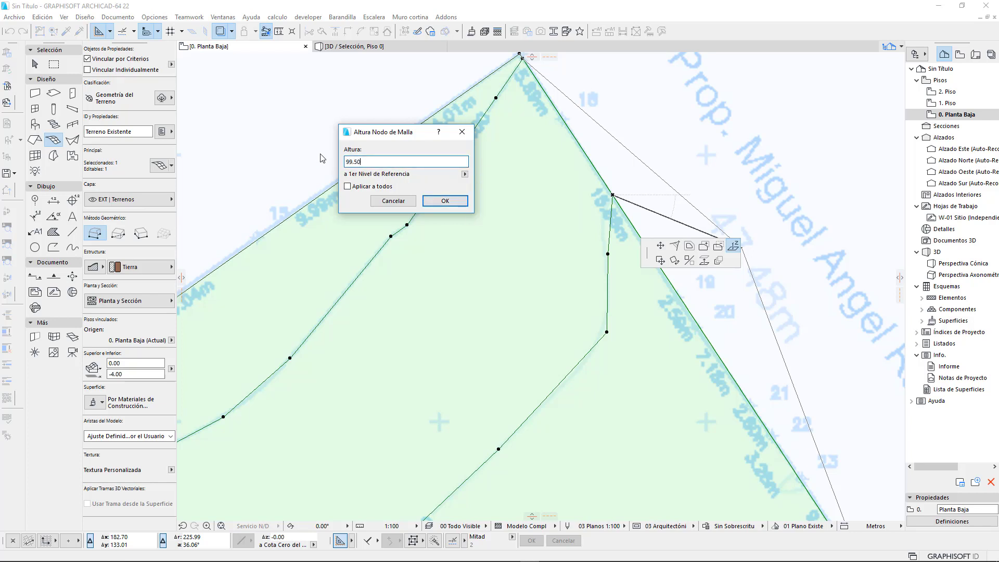
click(445, 201)
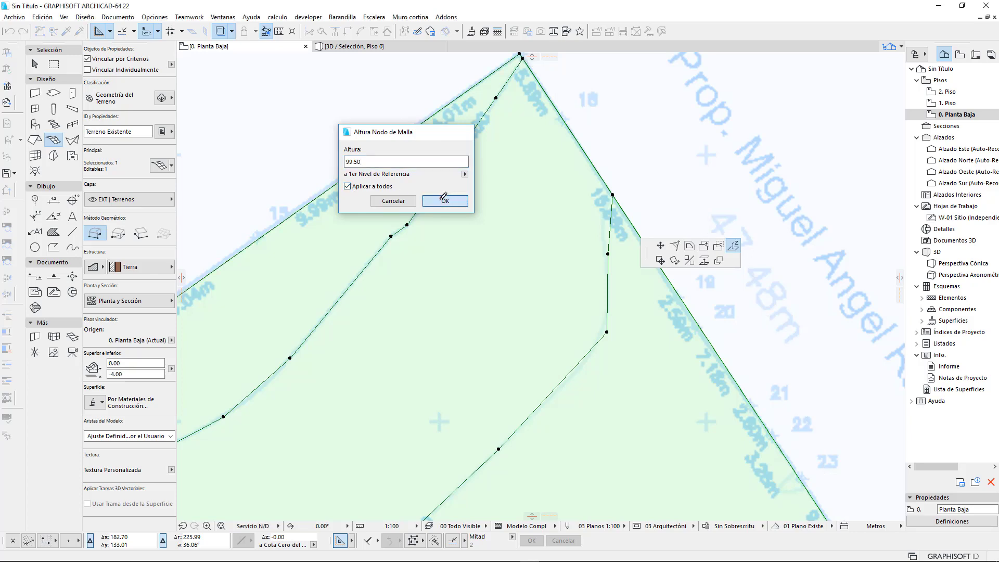
scroll(724, 215, down, 3)
scroll(724, 215, down, 1)
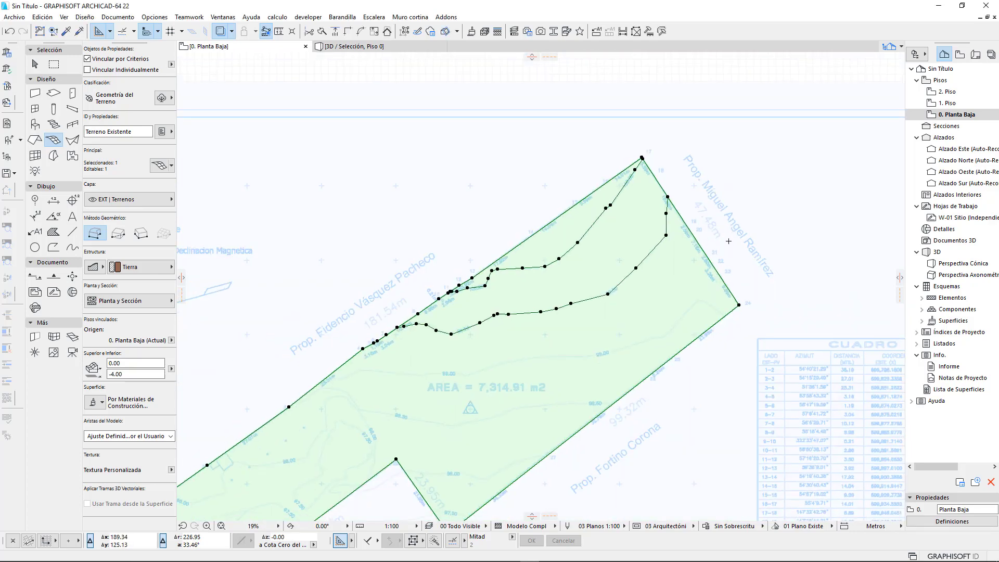
Deselect the terrain mesh and examine the traced lines and the remaining contours across the site plan.
key(Escape)
scroll(747, 270, down, 3)
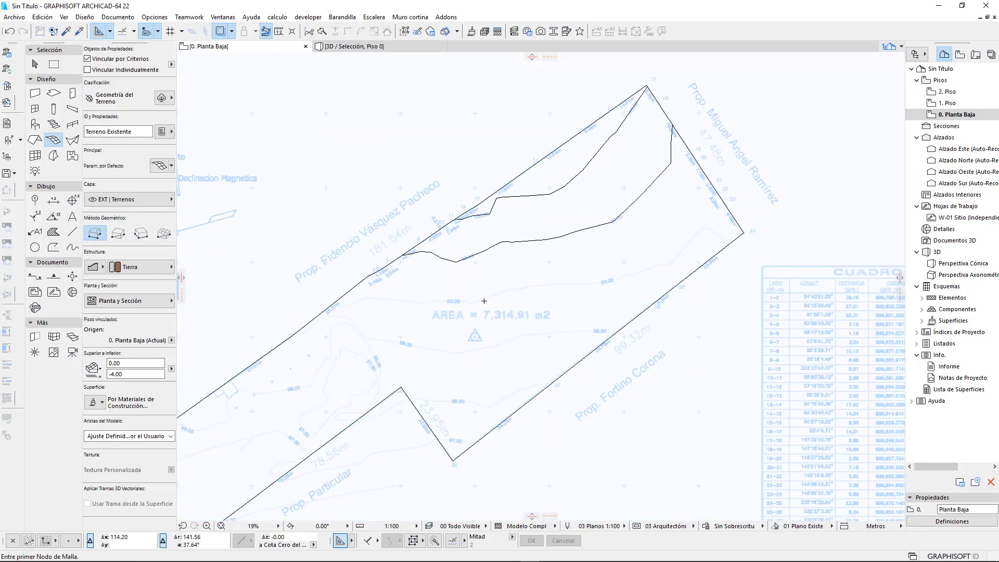
scroll(484, 301, up, 2)
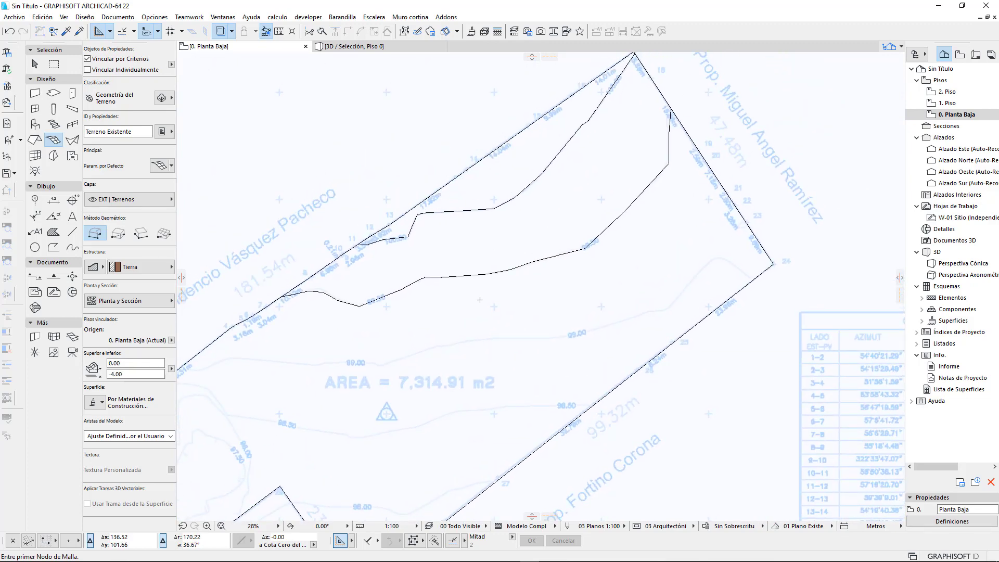
middle_drag(480, 300, 534, 301)
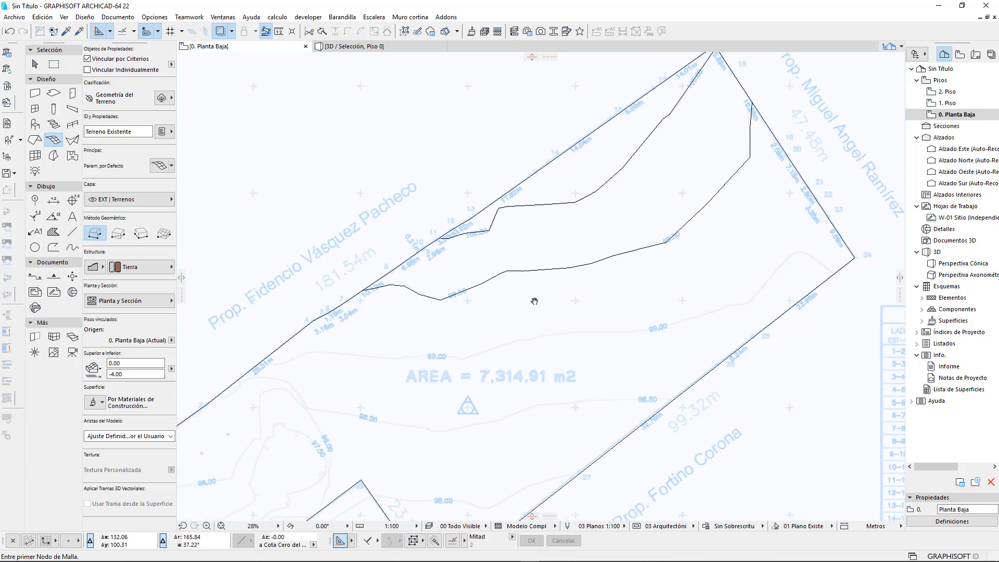
scroll(533, 299, down, 5)
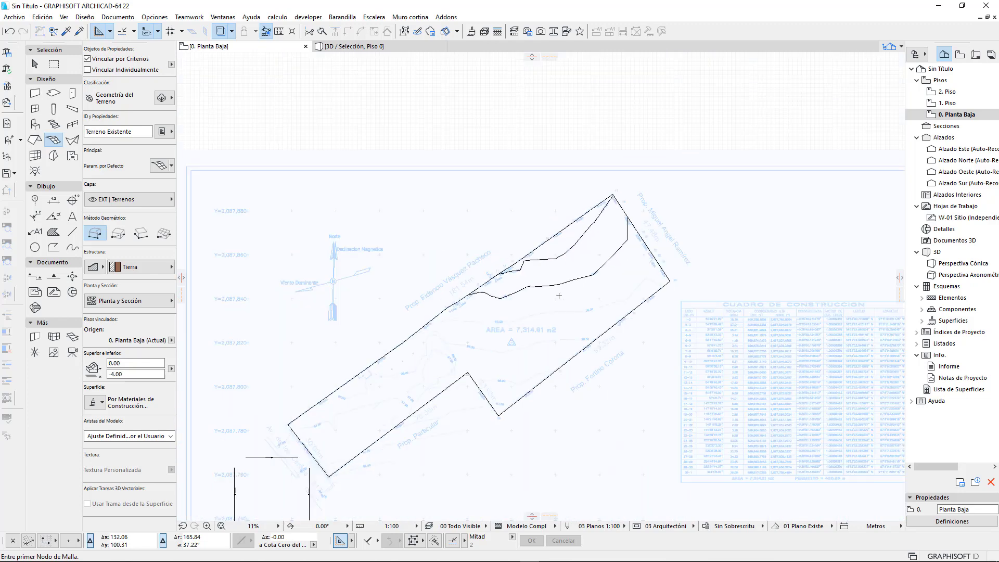
scroll(498, 340, up, 3)
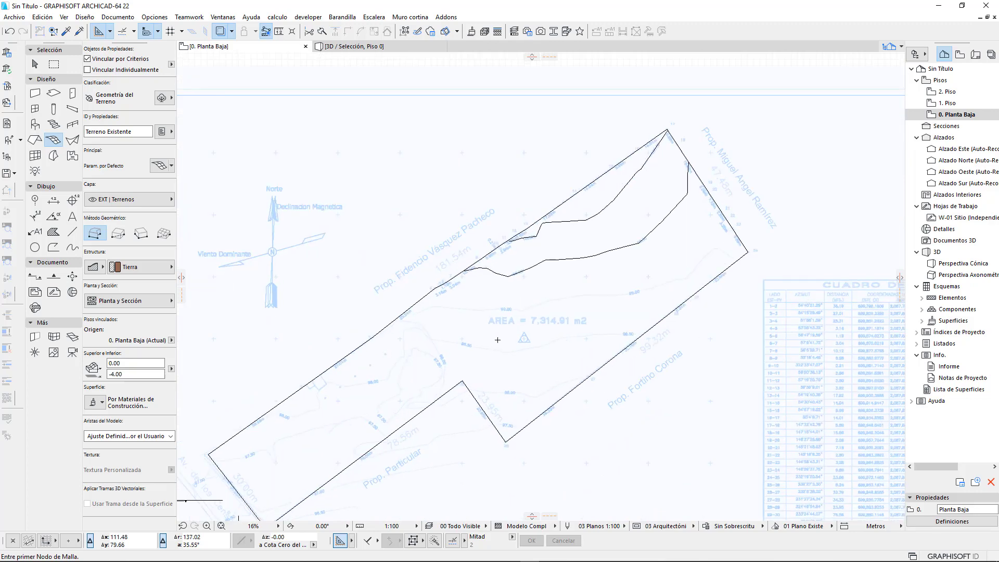
scroll(498, 340, up, 3)
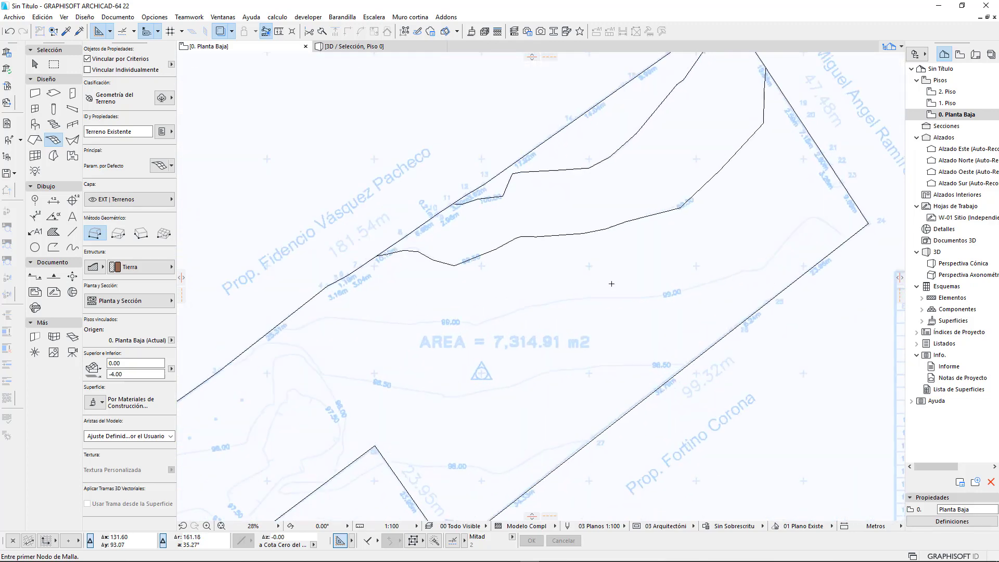
middle_drag(632, 278, 596, 301)
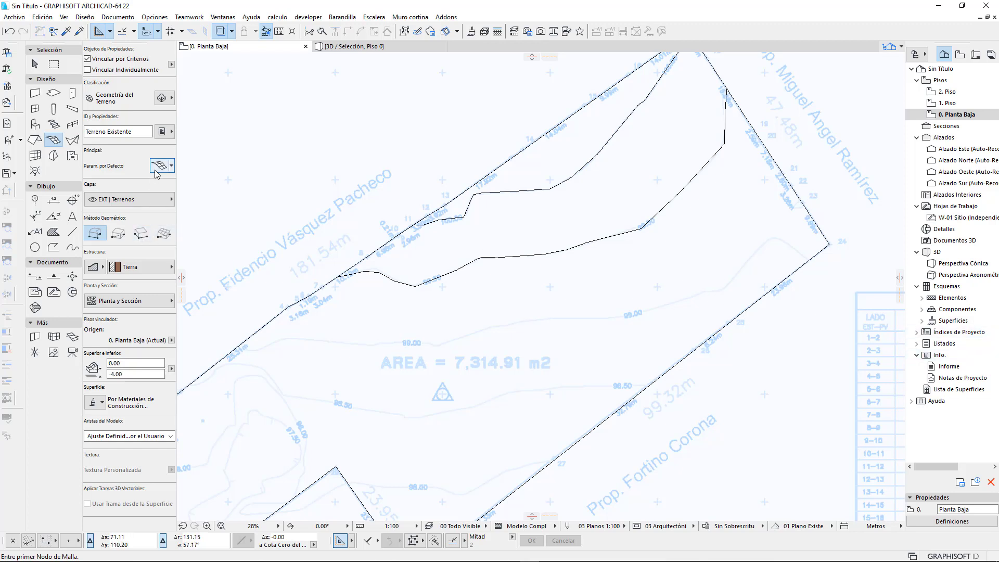
Select the terrain mesh and start tracing the 99.00 contour from the 23.96 m boundary near vertex 24, around its hump and bend.
click(35, 64)
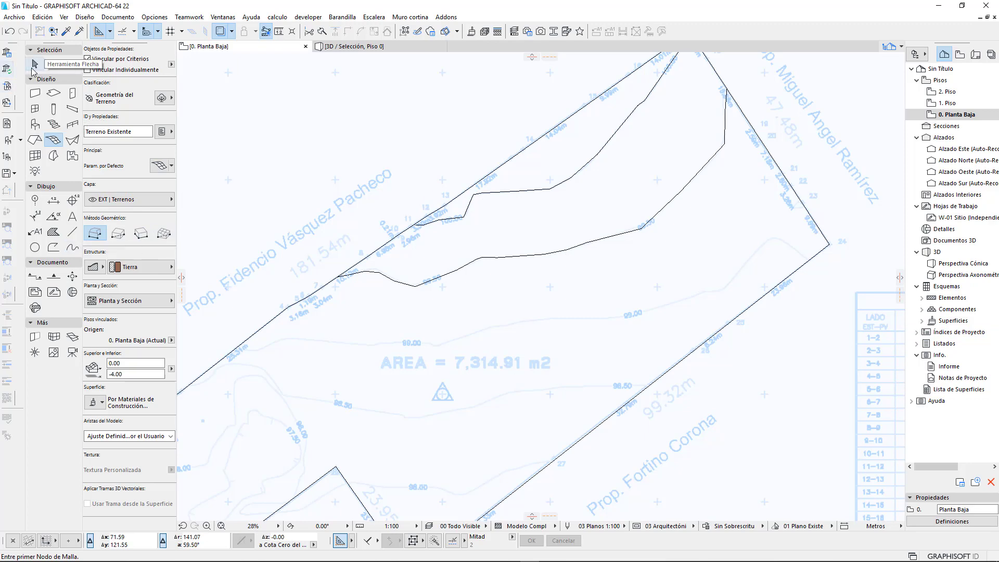
click(381, 254)
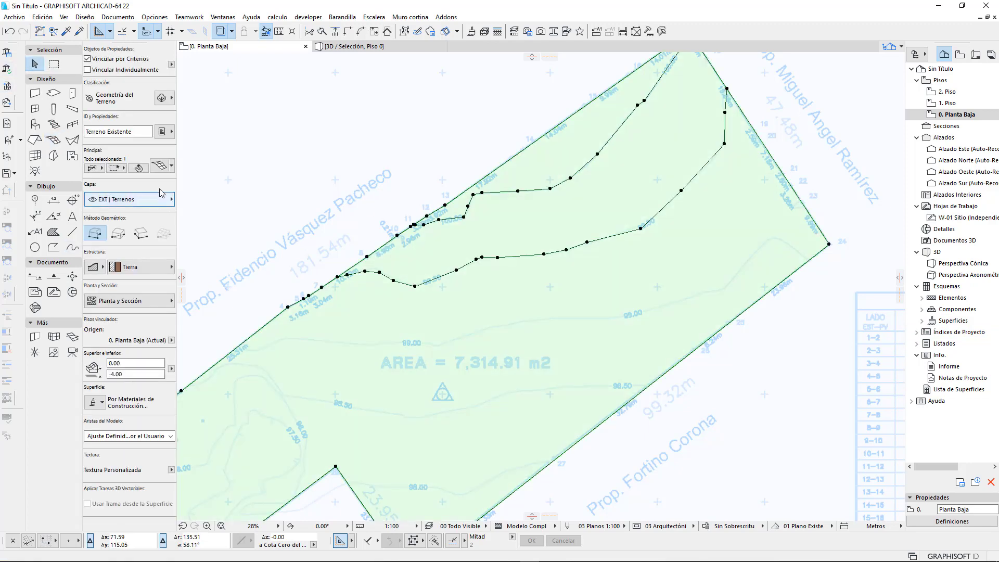
click(54, 139)
scroll(815, 244, up, 5)
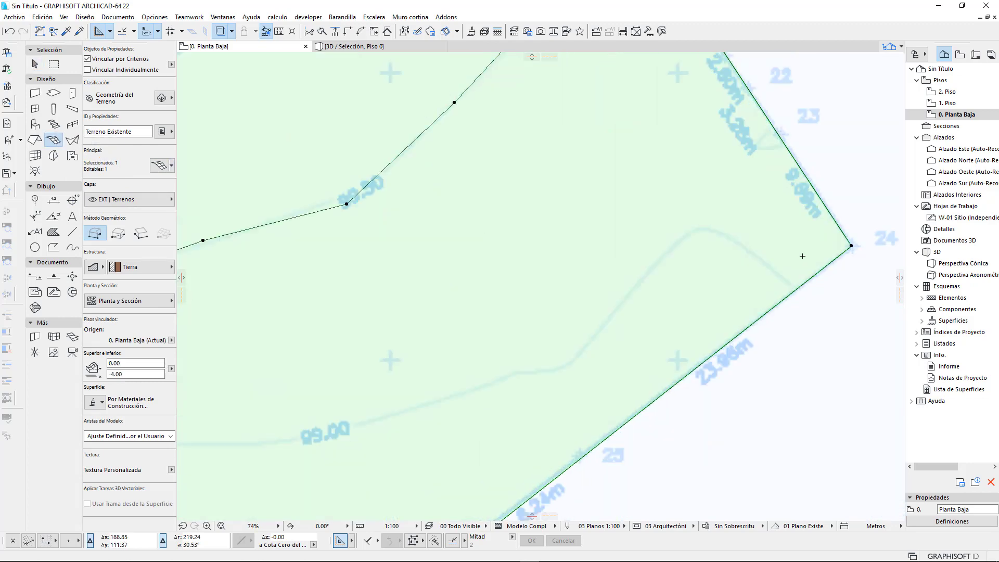
click(788, 297)
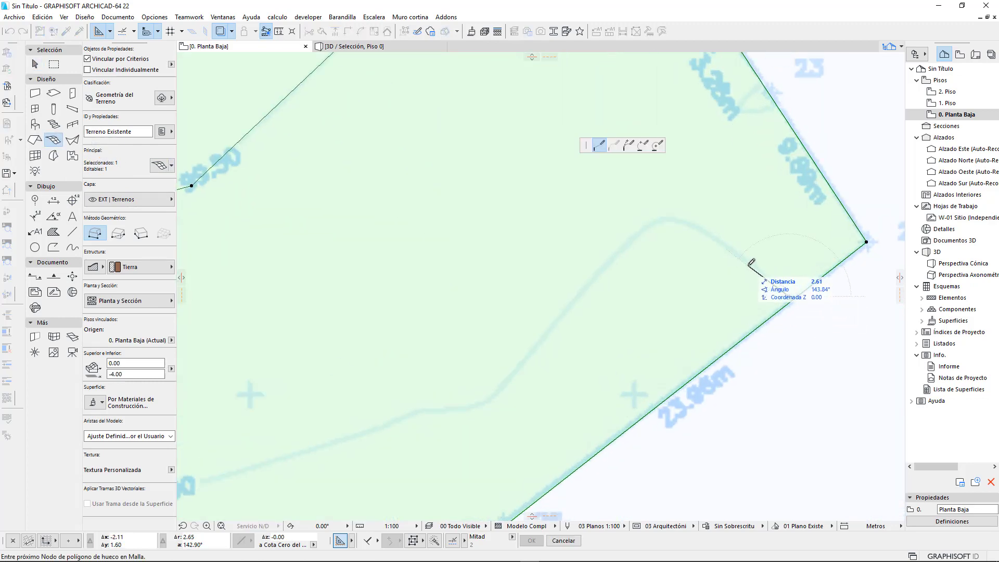
click(694, 228)
click(664, 224)
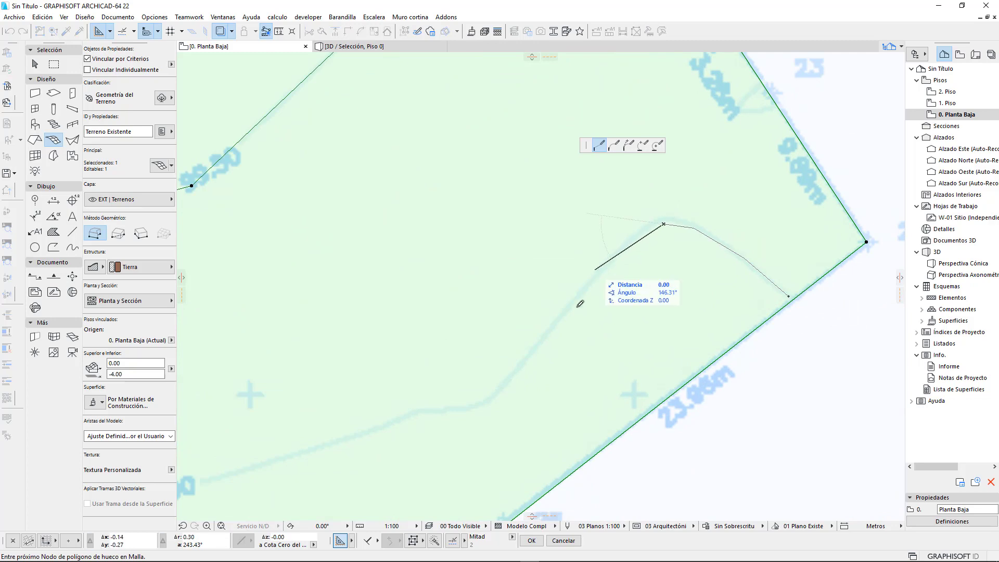
click(595, 270)
click(499, 398)
click(428, 417)
Continue the 99.00 contour line to the 25.31 m boundary and add it to the mesh as new points fitted to user ridges.
scroll(427, 416, down, 4)
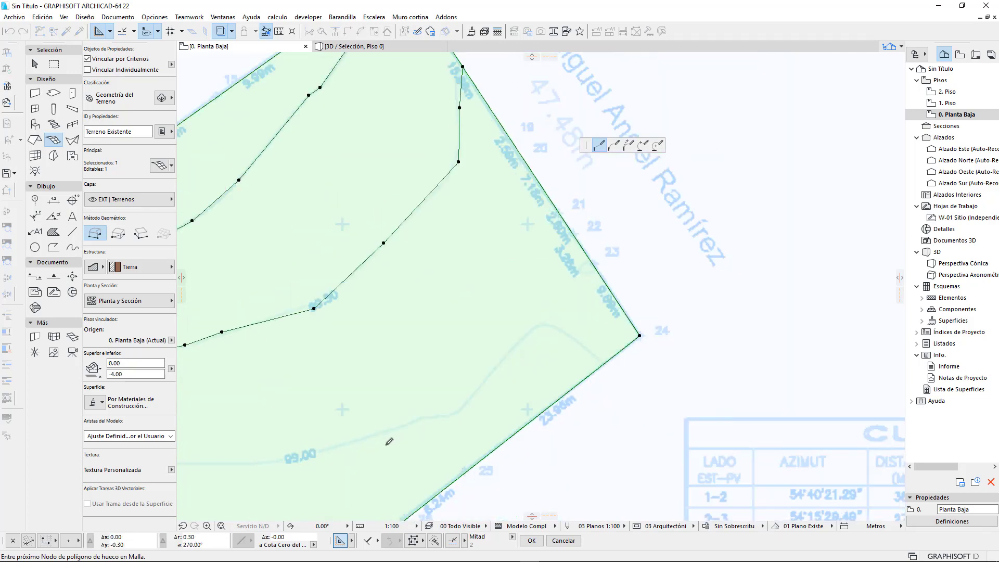
scroll(591, 337, up, 2)
click(407, 368)
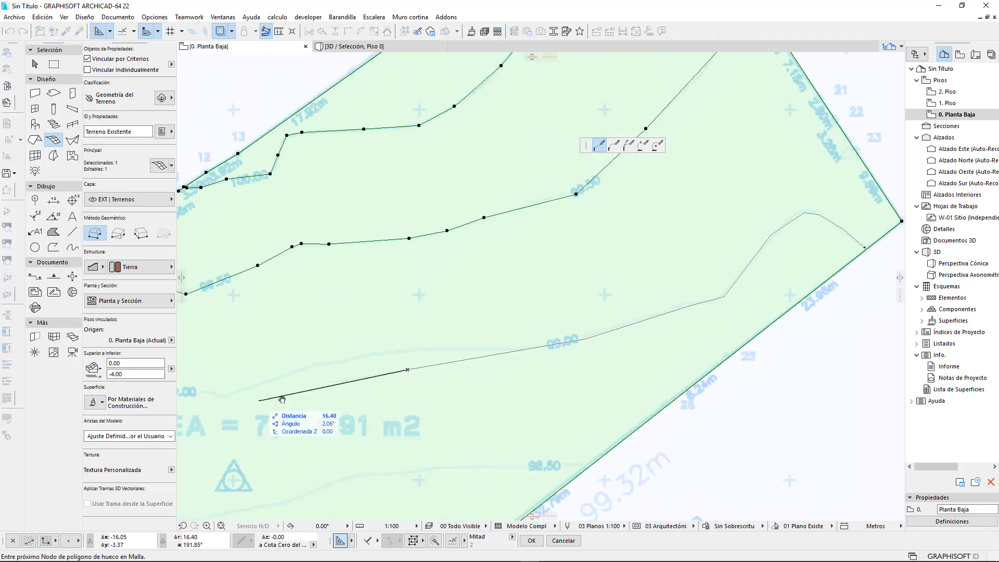
middle_drag(237, 386, 585, 290)
click(572, 300)
click(406, 292)
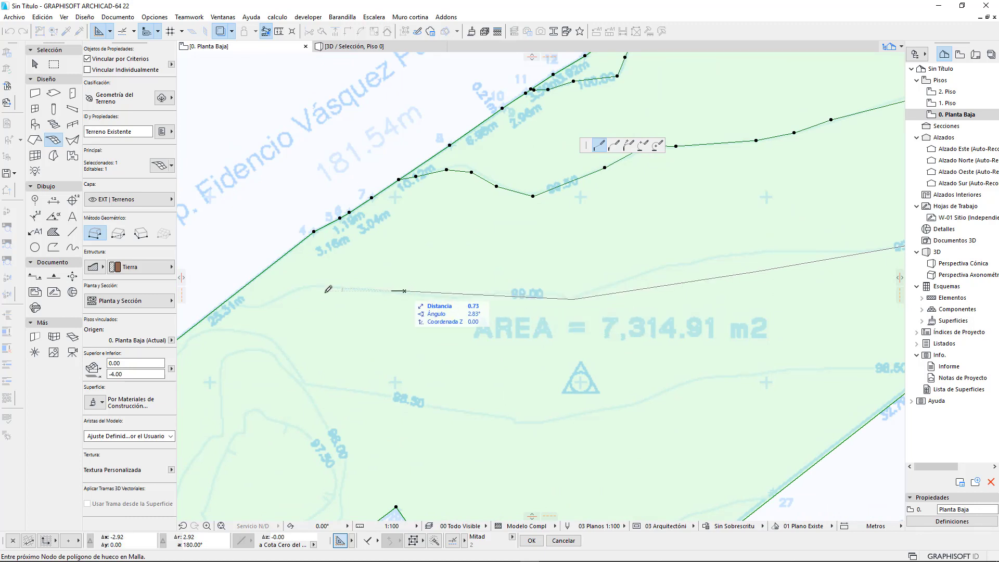
click(273, 309)
click(218, 305)
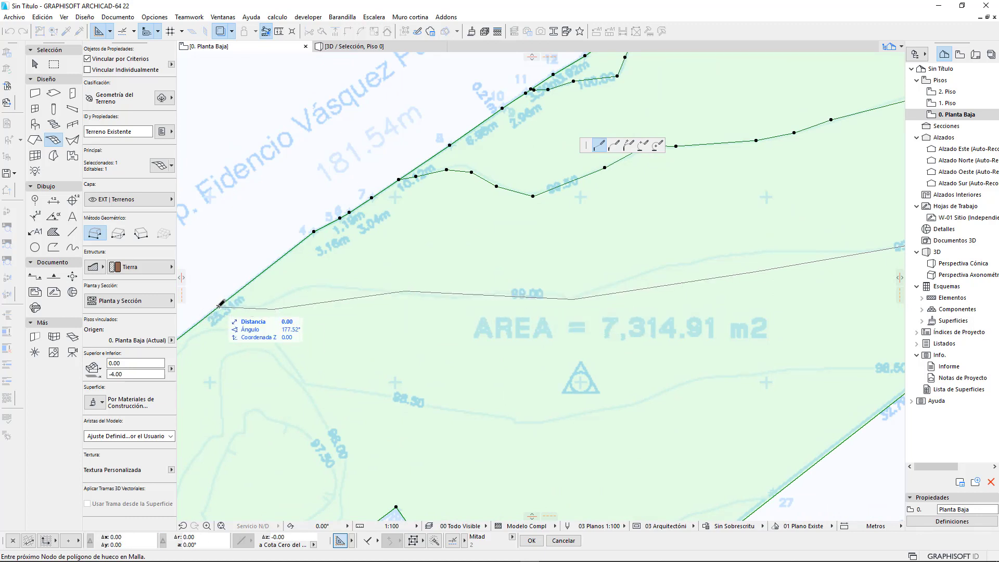
click(528, 224)
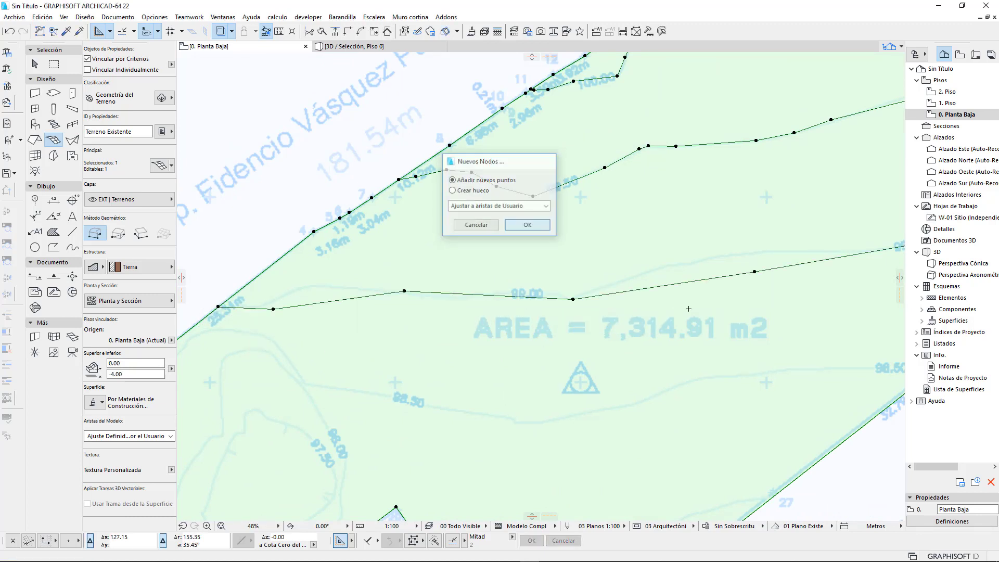
Move the 99.00 contour line's node above the AREA text up onto the plan's contour.
middle_drag(873, 282, 444, 400)
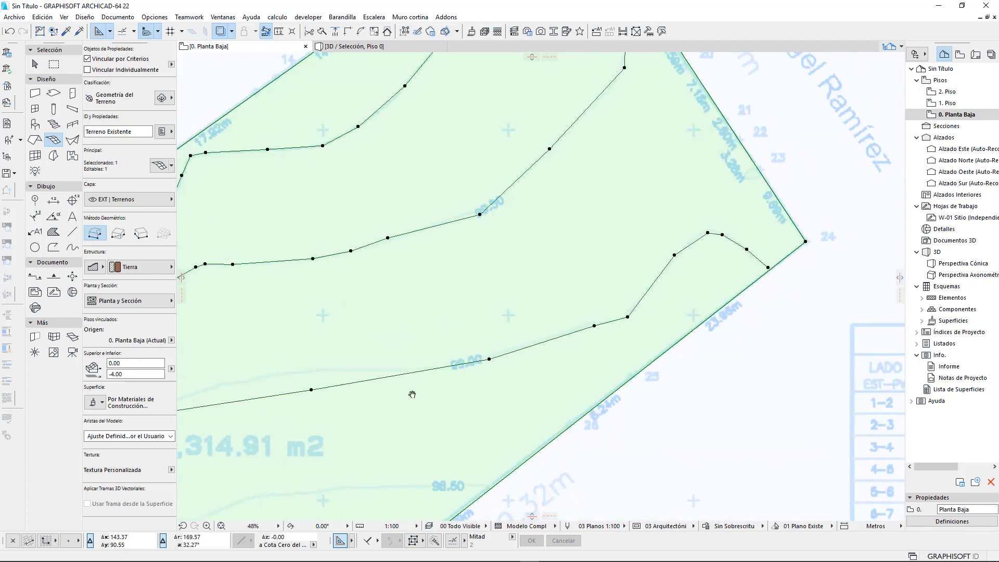
middle_drag(295, 413, 425, 380)
click(439, 357)
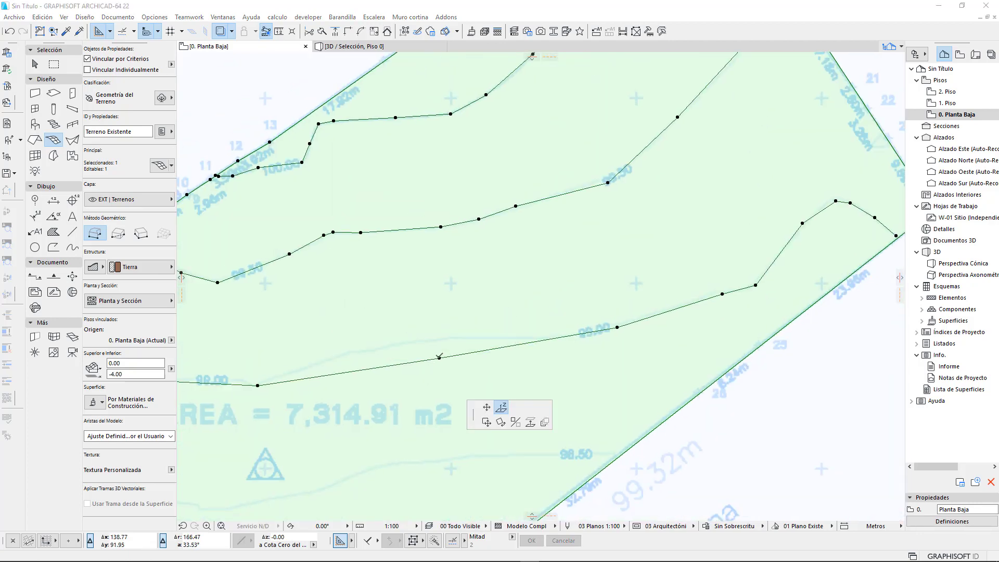
click(440, 358)
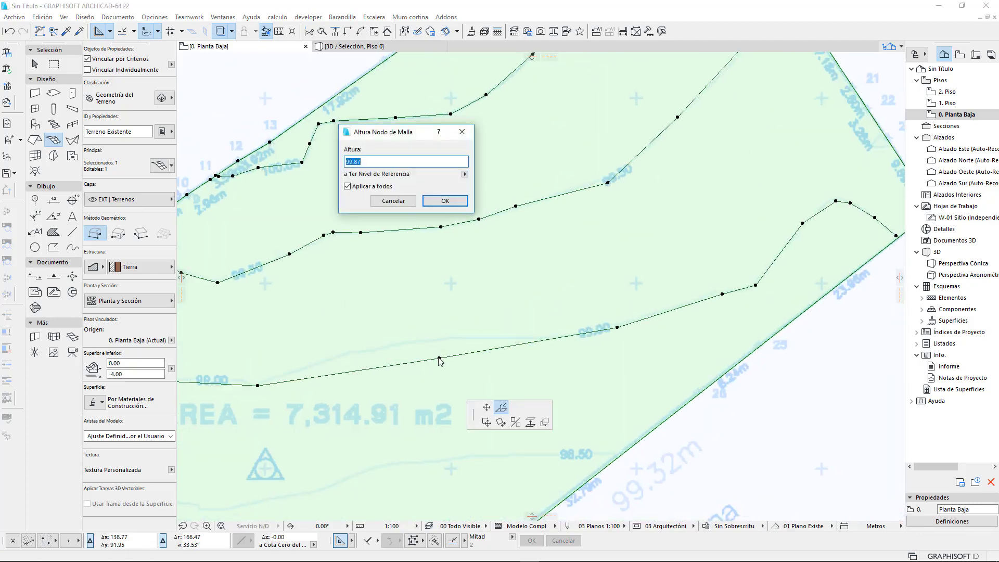
click(393, 201)
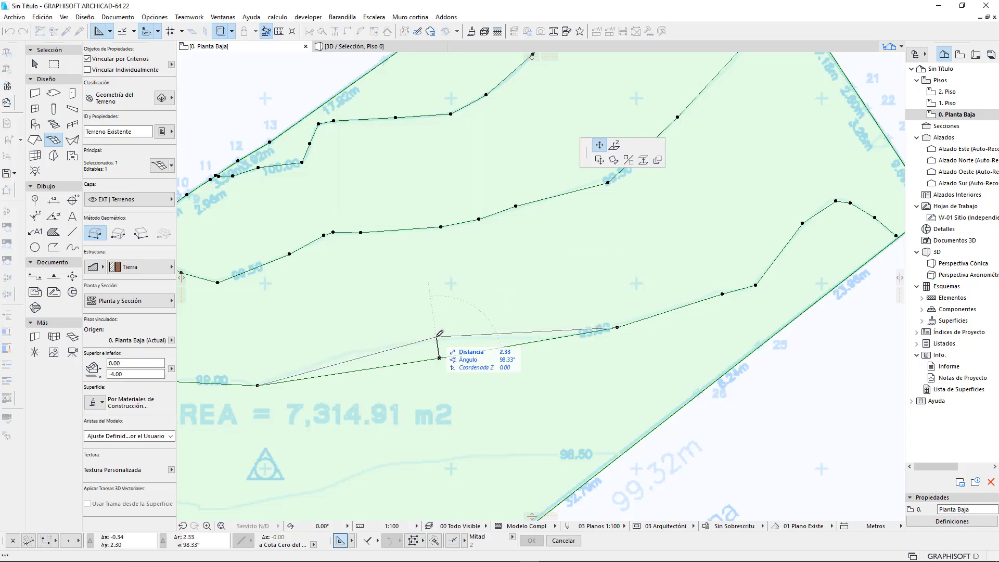
click(419, 341)
Insert a node on each side of the moved node so the 99.00 line follows the contour above the AREA text.
scroll(361, 360, up, 2)
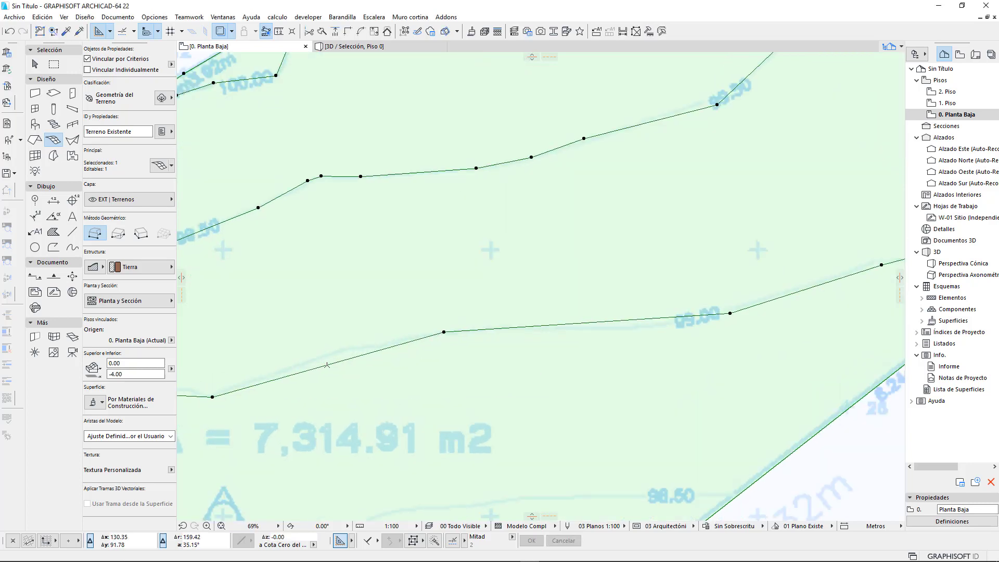
click(327, 366)
click(365, 424)
click(311, 360)
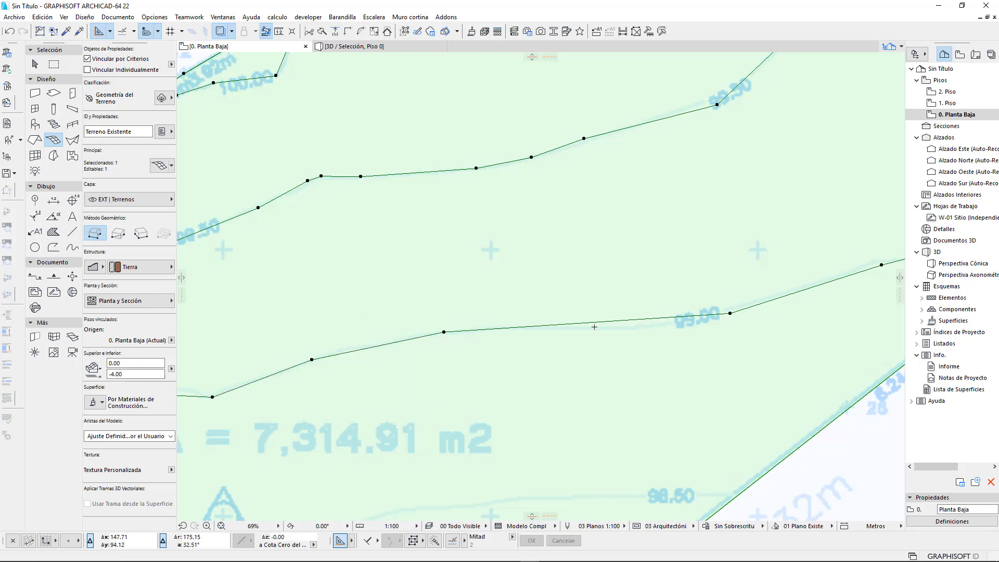
click(604, 322)
key(Escape)
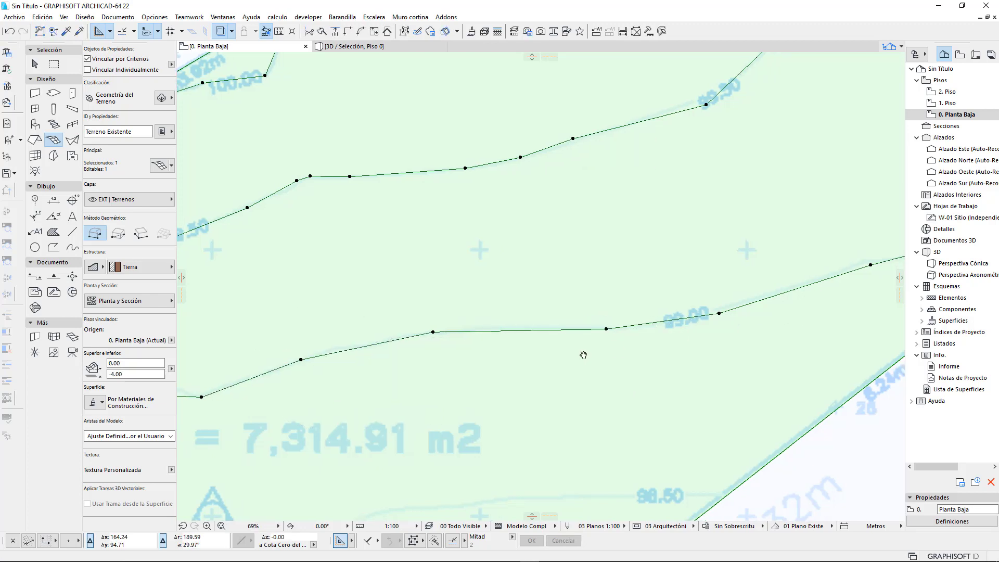
Refine the 99.00 line's bend below the hump by shifting its two nodes onto the contour and inserting one more.
scroll(632, 322, right, 5)
scroll(601, 310, up, 3)
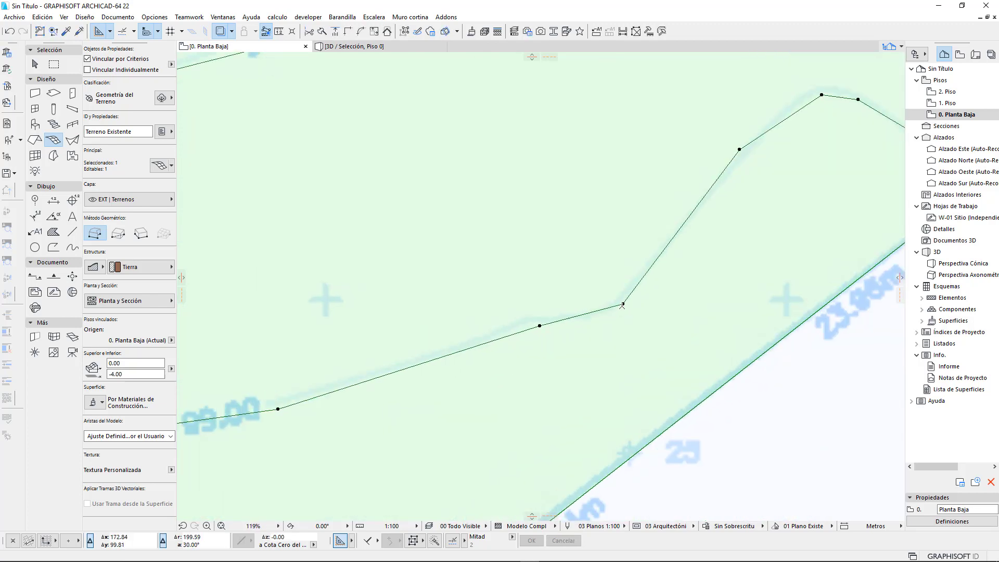
click(623, 305)
click(598, 316)
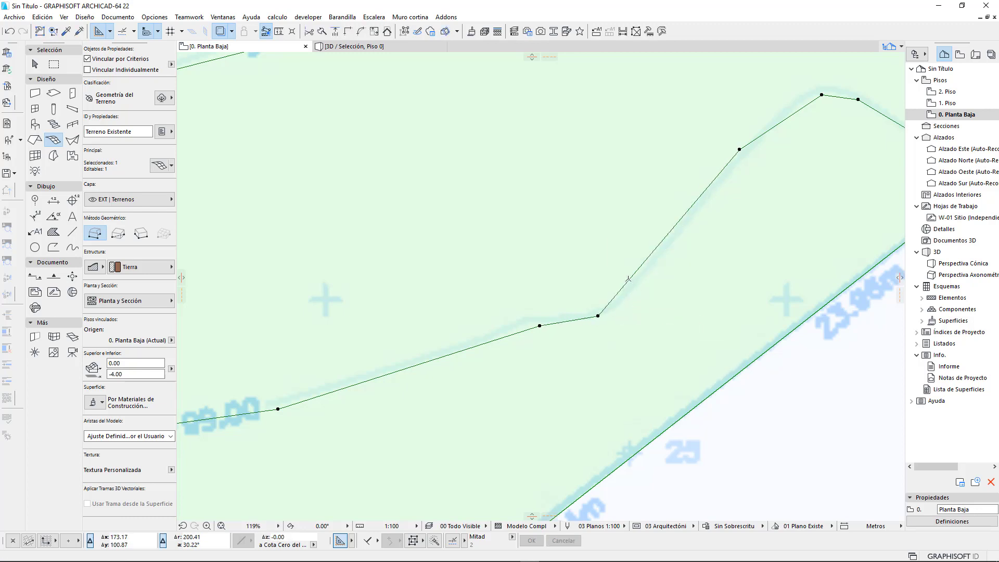
click(629, 279)
click(636, 283)
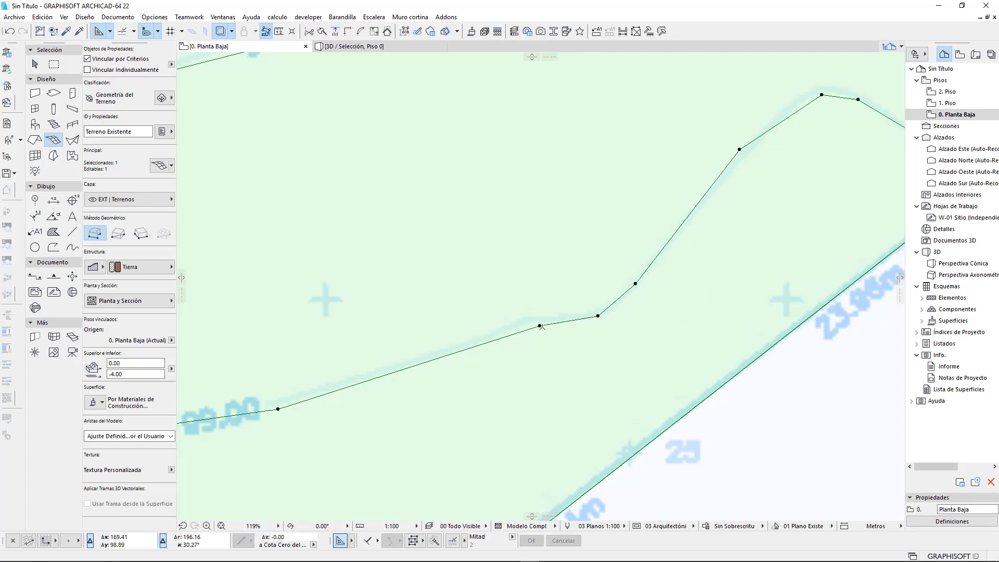
click(540, 326)
click(539, 324)
scroll(779, 242, down, 3)
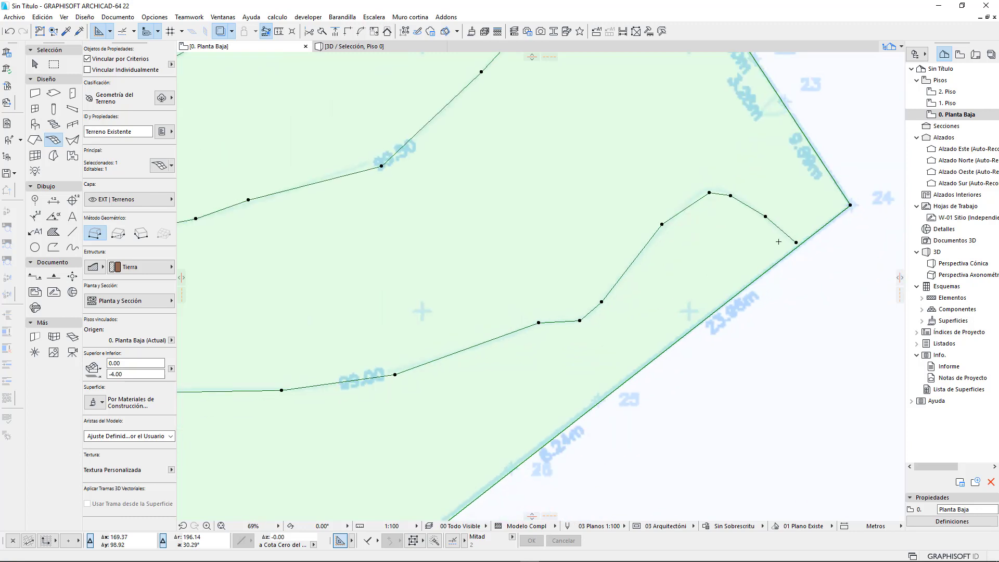
Move the 99.00 contour line's end node near vertex 24 onto the 23.96 m boundary edge.
scroll(779, 242, up, 4)
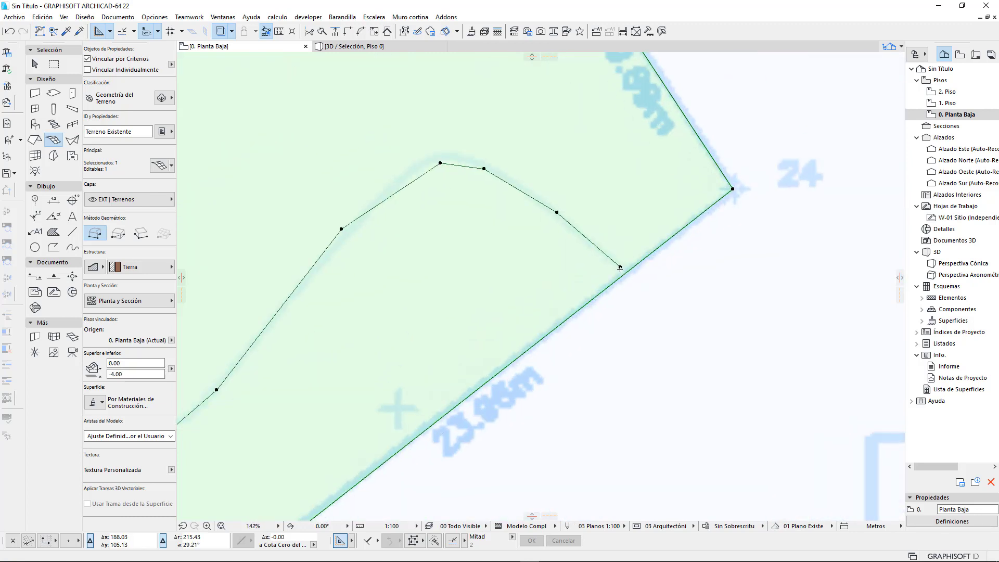
click(620, 268)
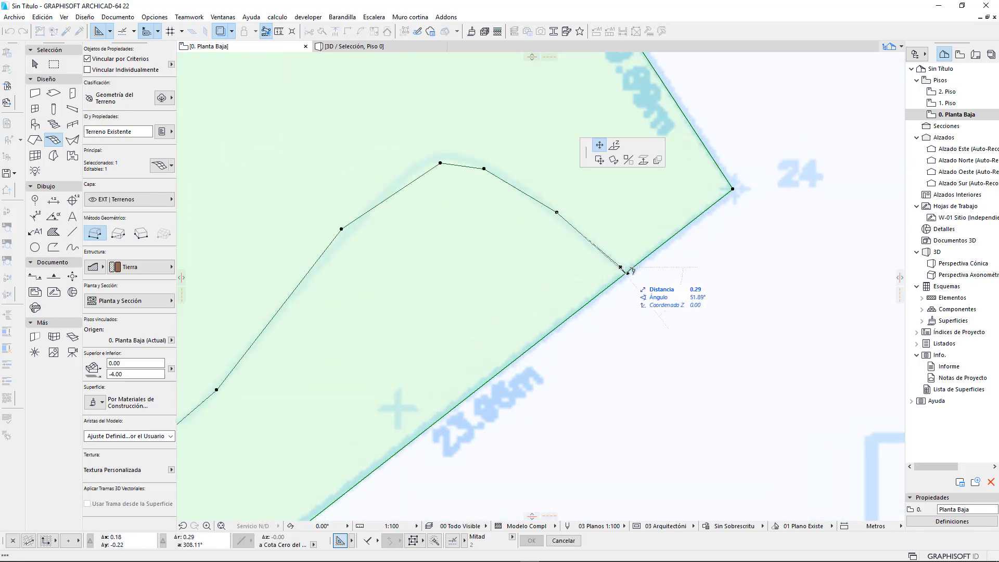
click(627, 273)
scroll(636, 282, down, 2)
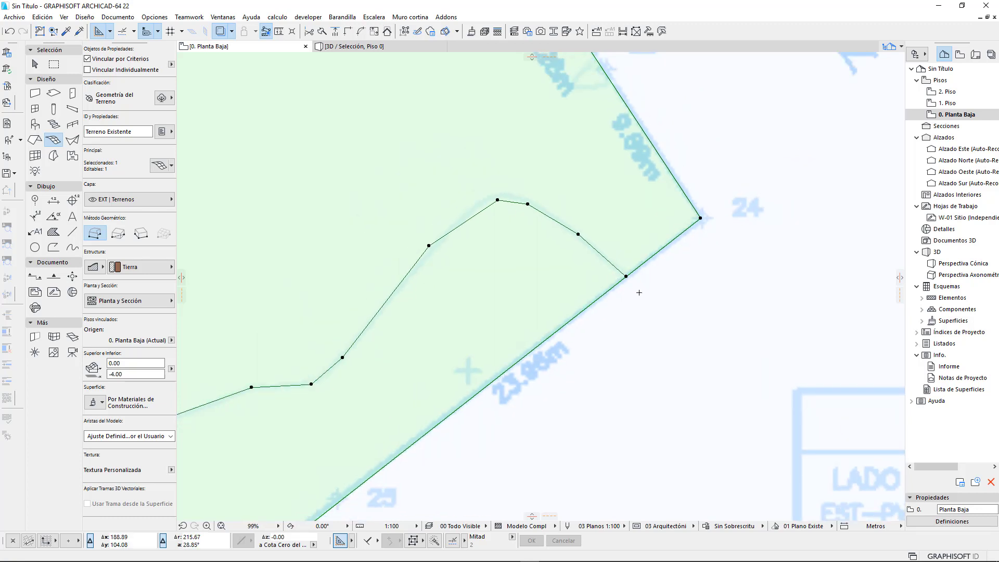
Set the height of the 99.00 contour node next to the 23.96 m boundary to 98, relative to 1er Nivel de Referencia, applied to all.
scroll(633, 301, up, 2)
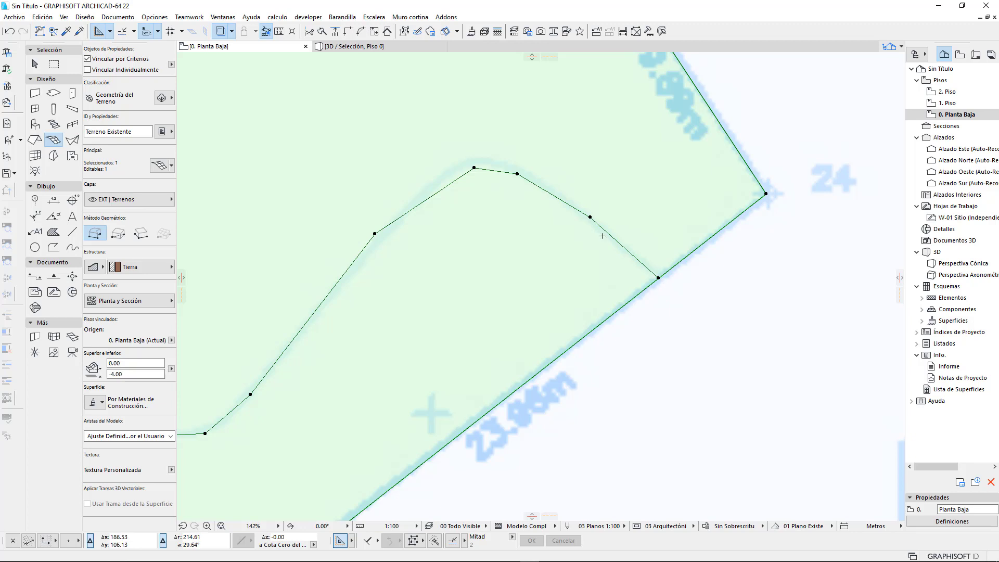
click(590, 216)
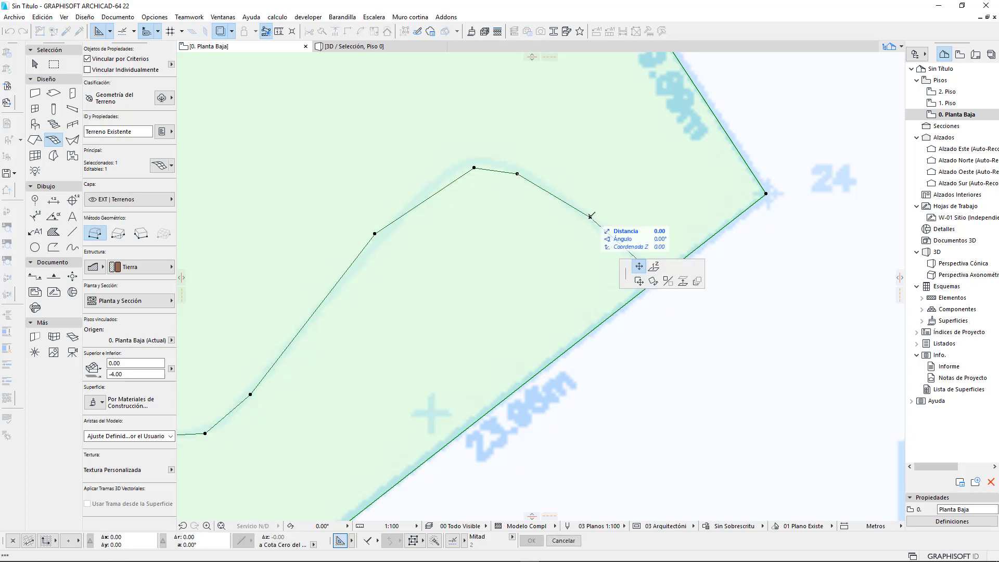
click(654, 268)
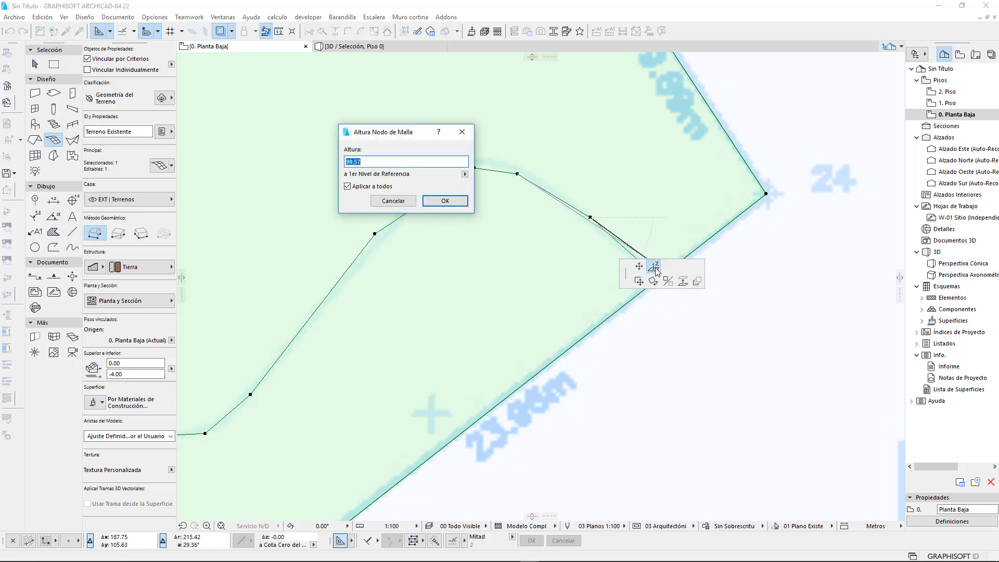
click(401, 163)
text(98)
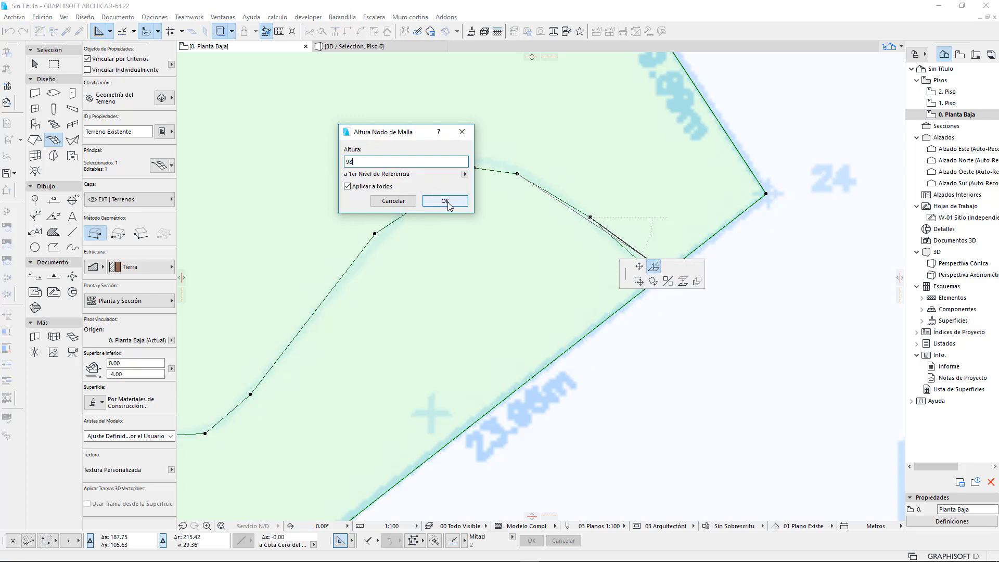
click(445, 201)
scroll(520, 218, down, 6)
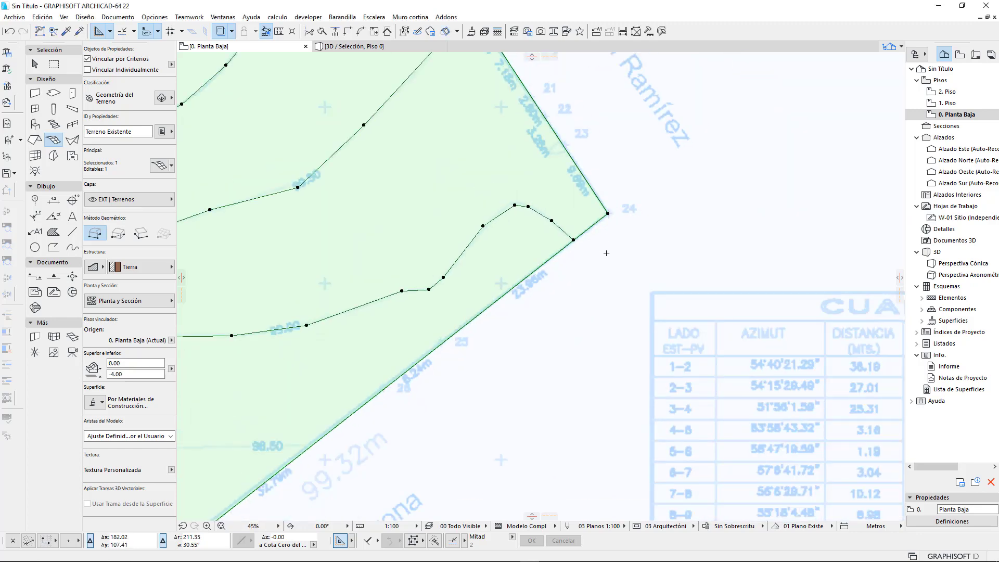
middle_drag(388, 339, 620, 257)
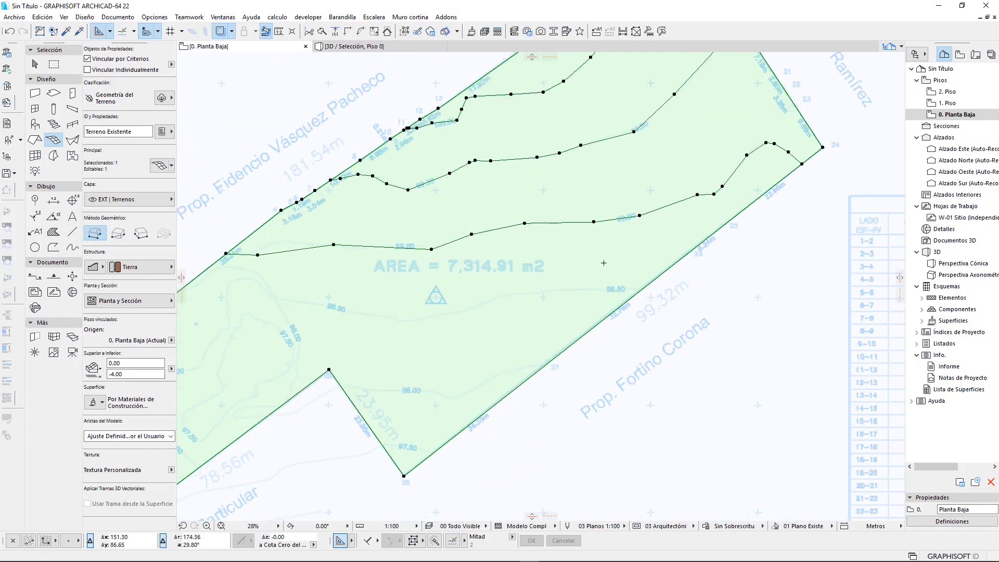
middle_drag(467, 287, 560, 264)
click(533, 272)
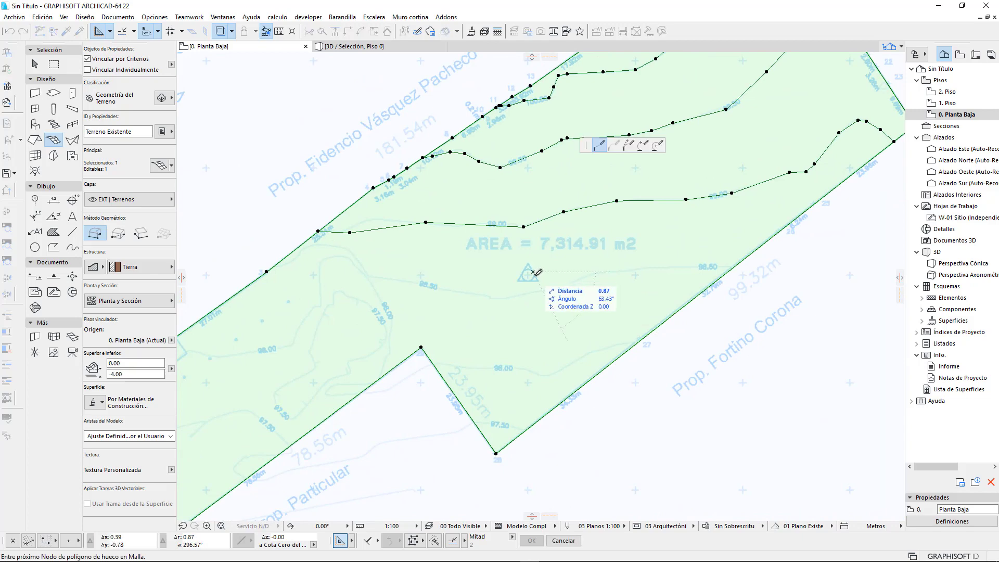
right_click(534, 274)
click(565, 330)
Insert a node into the 99.00 line's segment near the 25.31 m boundary and place it on the contour's crest.
click(35, 64)
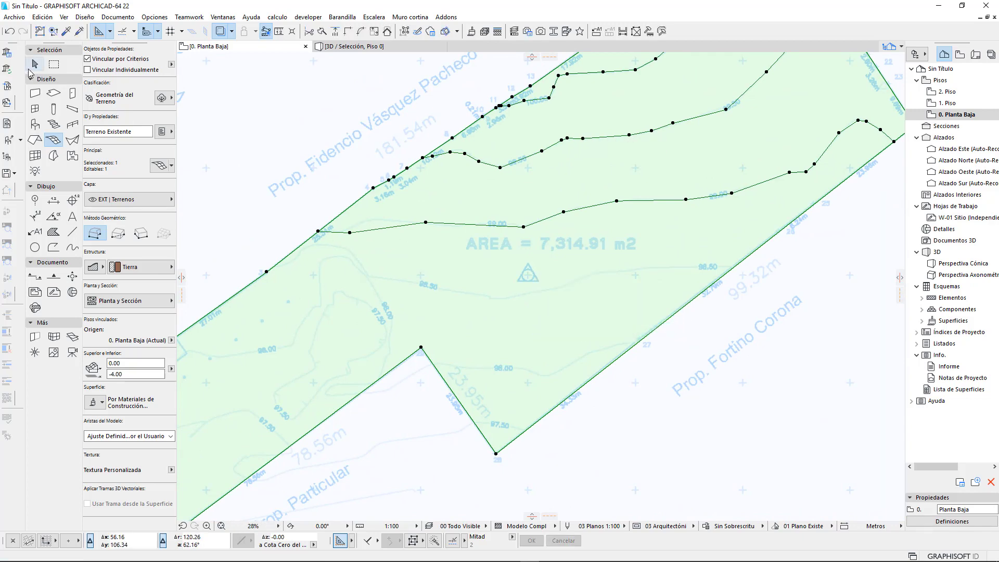
scroll(415, 218, up, 4)
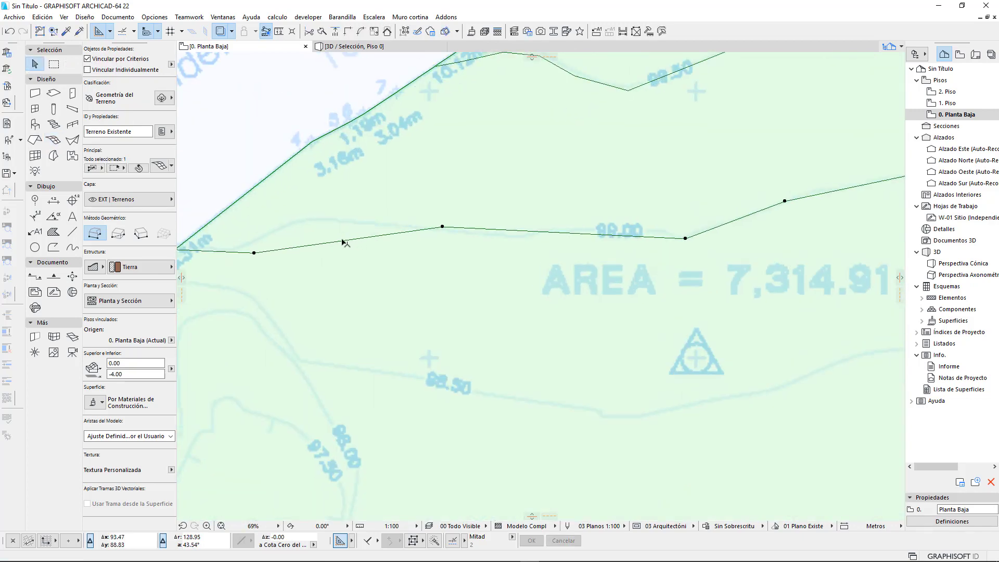
click(343, 243)
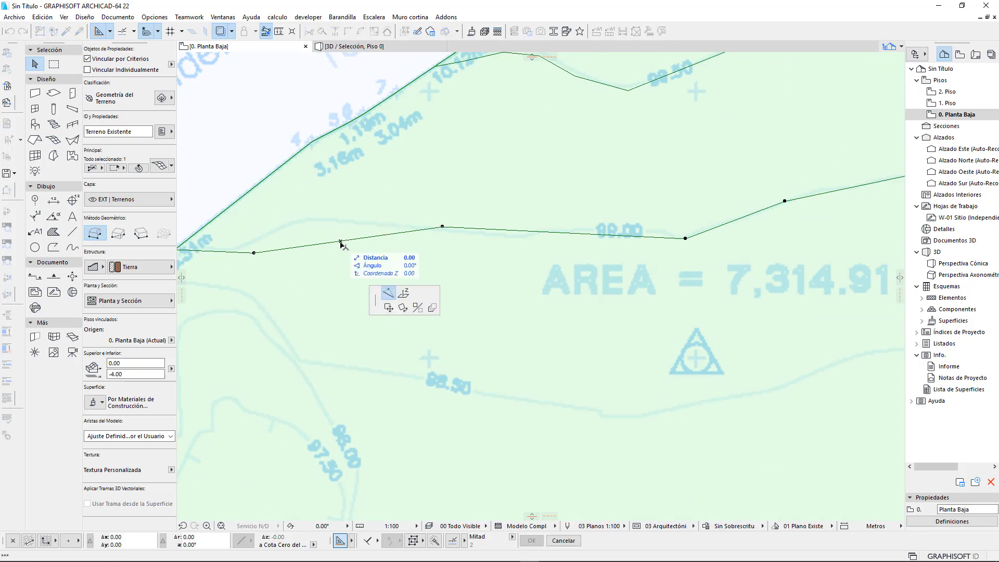
click(305, 220)
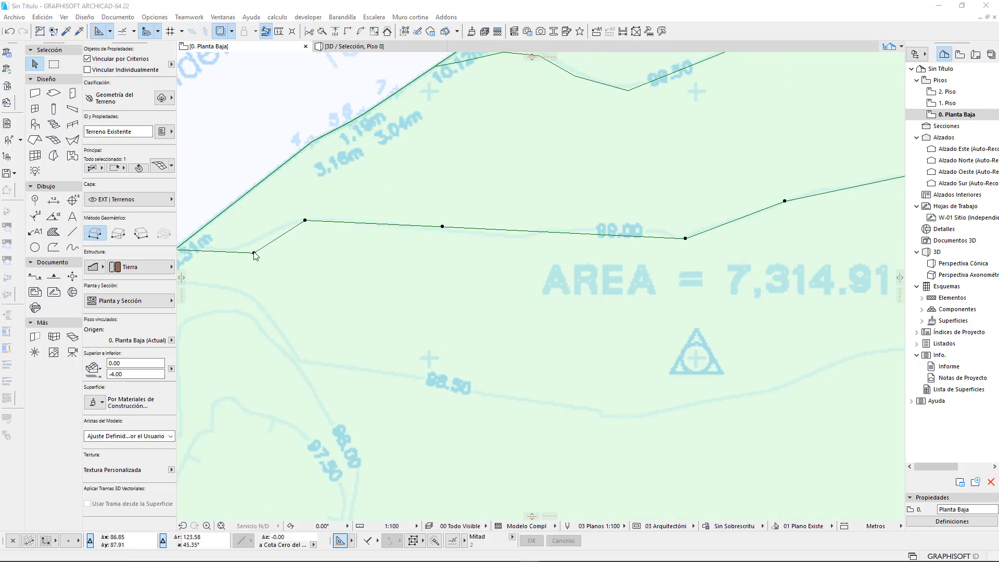
Place the 99.00 line's node near the 25.31 m boundary on the contour and insert three nodes around the 99.00 label.
click(391, 201)
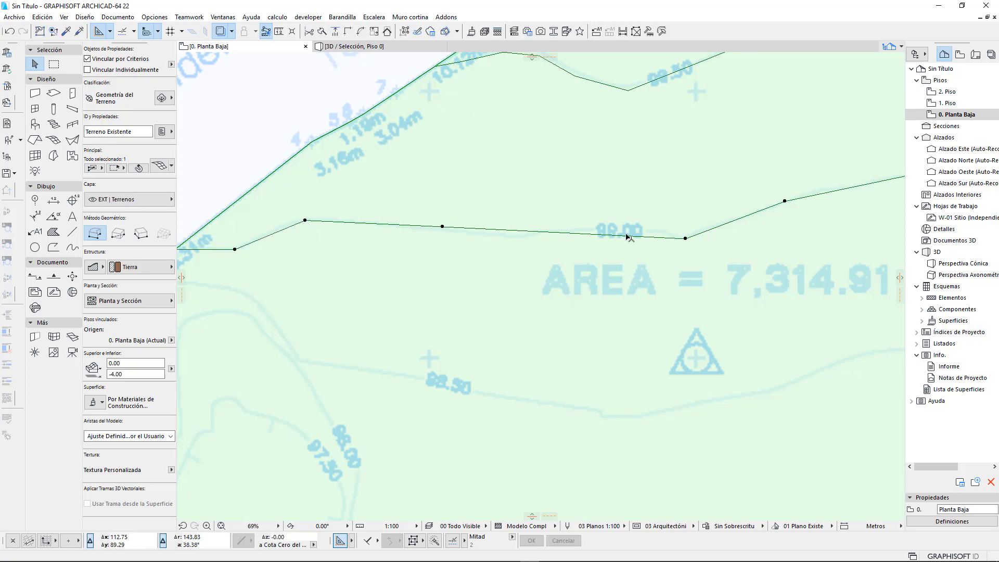
click(653, 239)
click(659, 228)
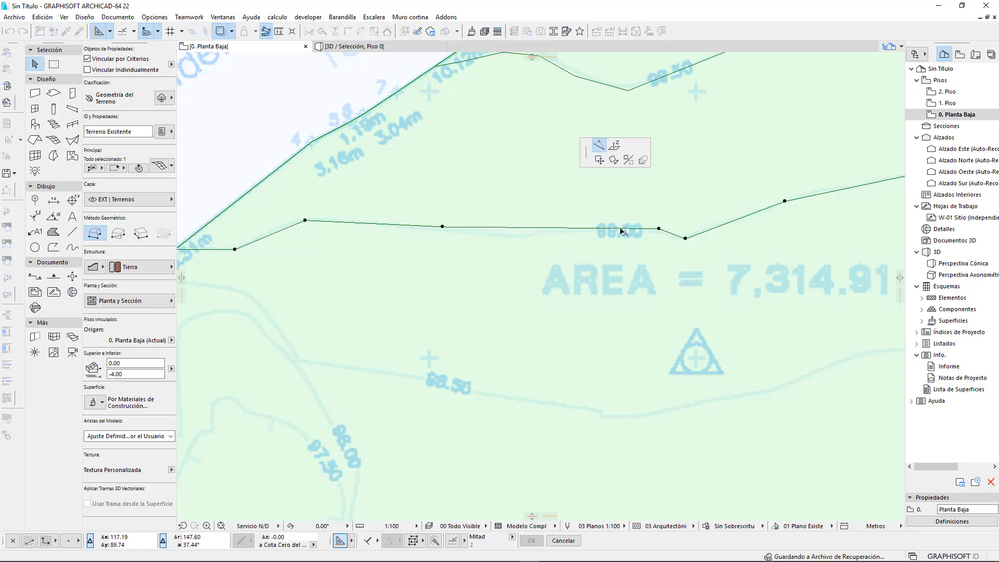
click(548, 231)
click(522, 236)
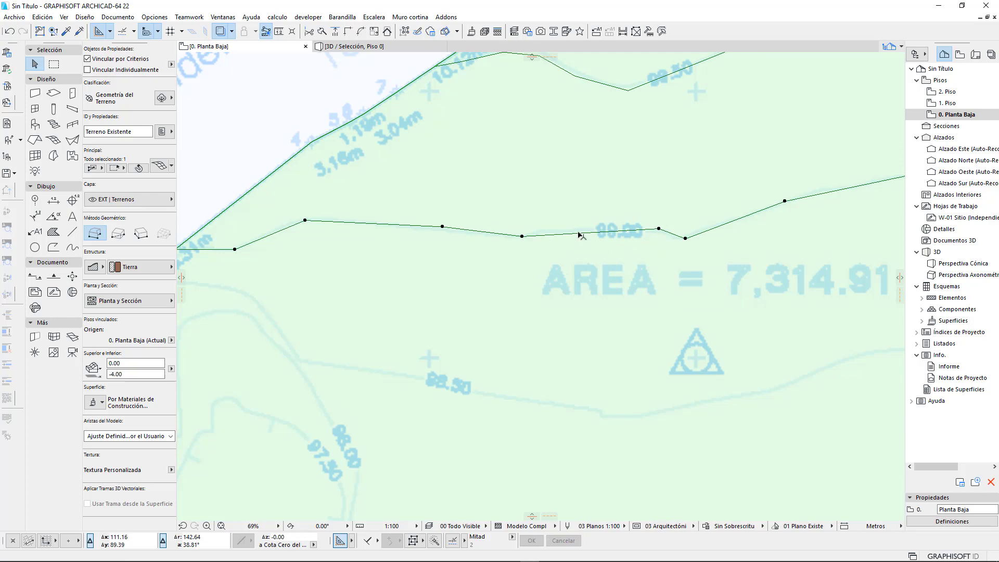
click(579, 234)
click(568, 229)
scroll(462, 231, down, 6)
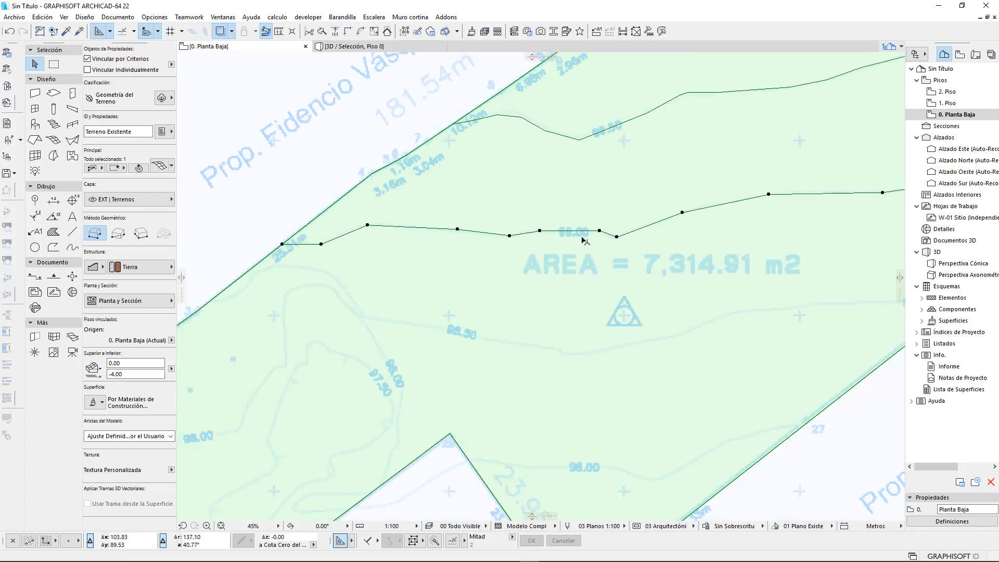
key(Escape)
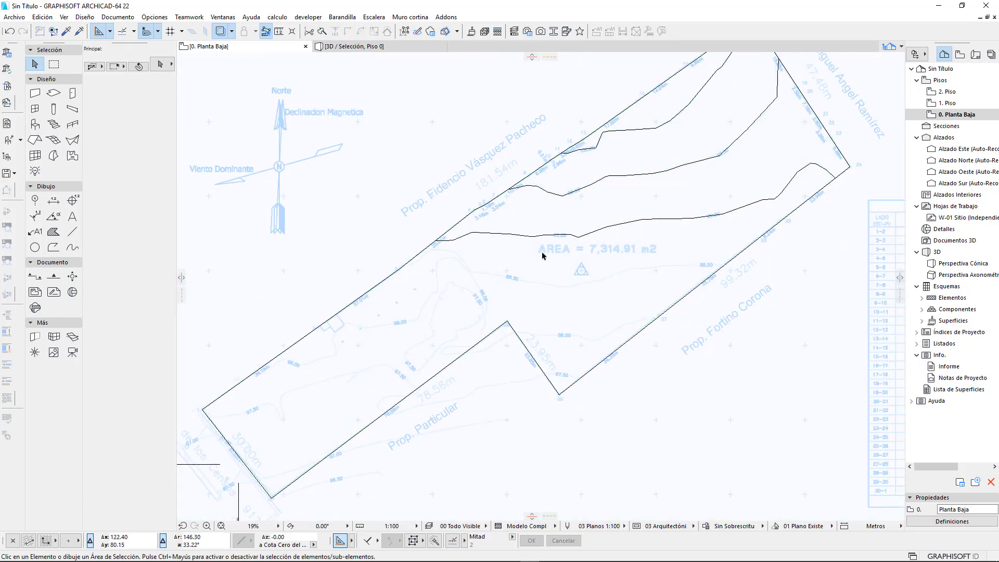
Open the terrain in the 3D view and apply the Colores Propios Detallado 3D style.
click(401, 47)
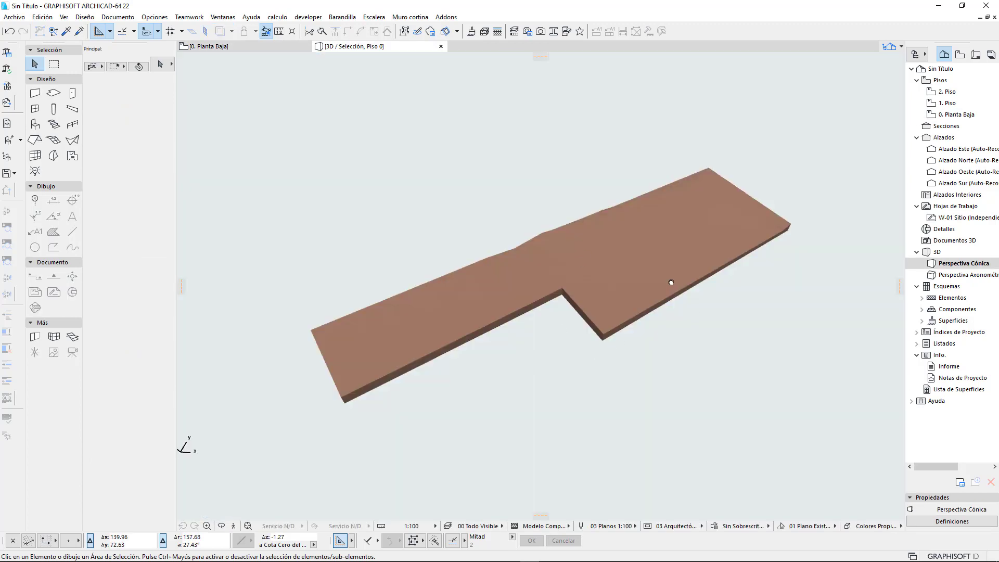
middle_drag(669, 281, 647, 308)
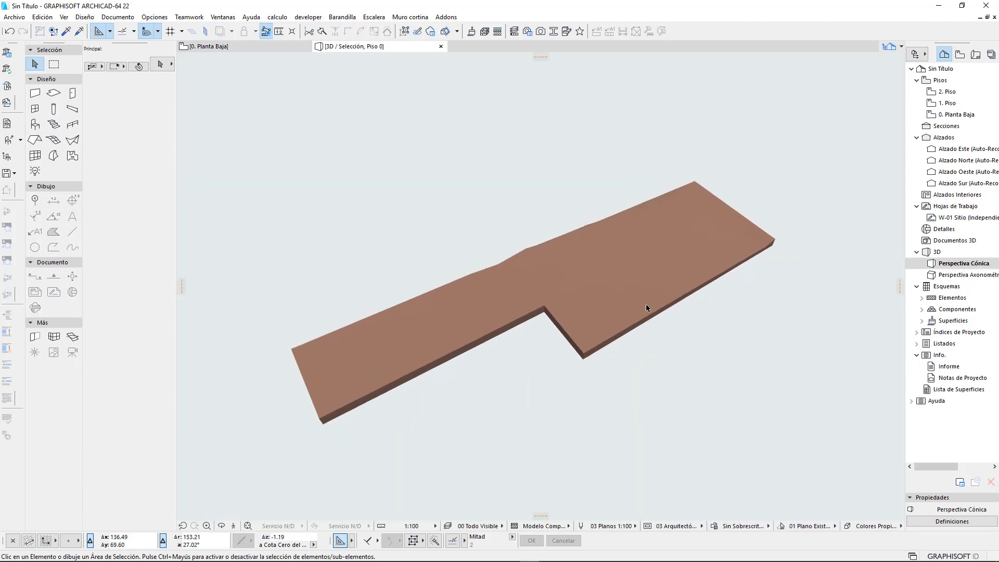
click(850, 526)
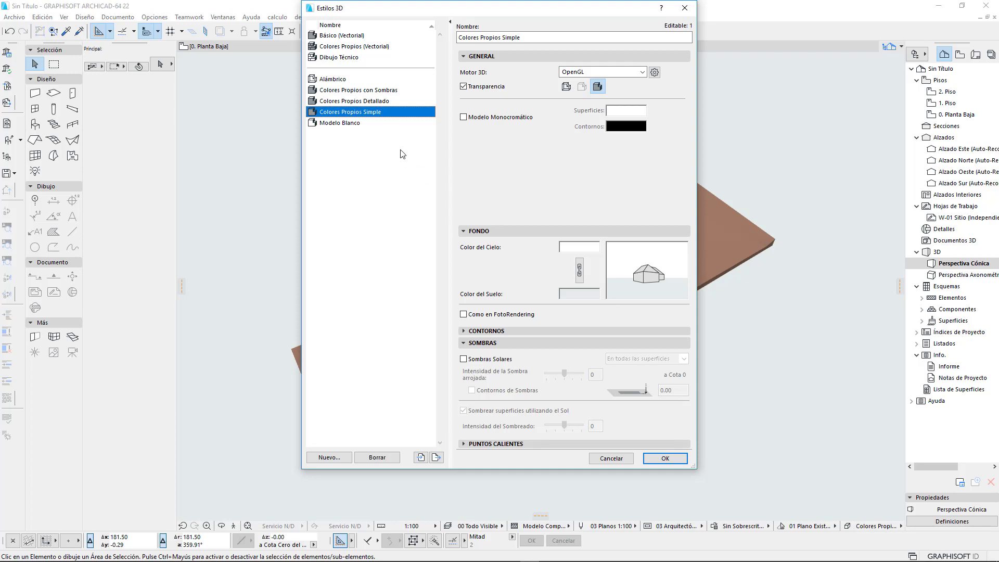
click(339, 102)
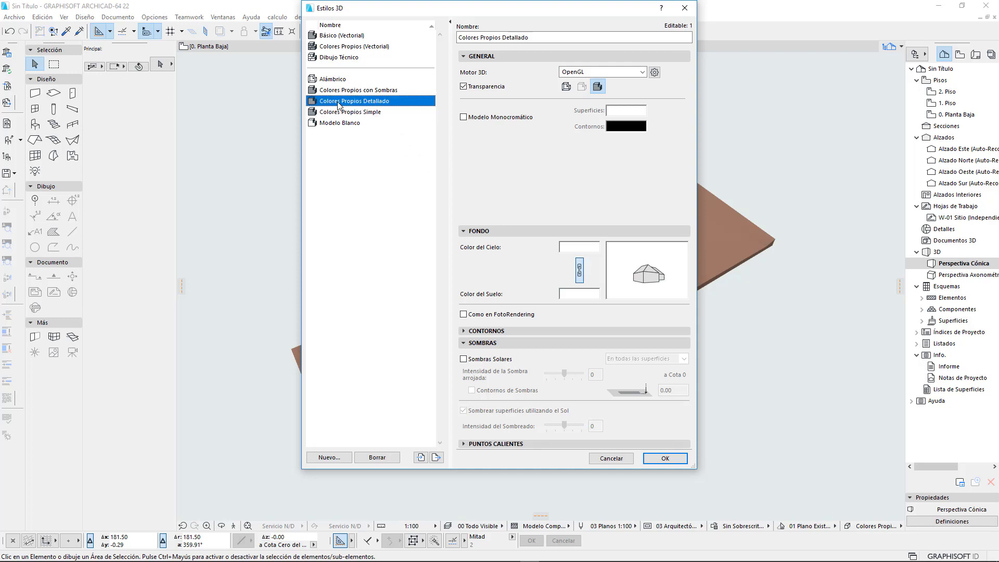
click(665, 458)
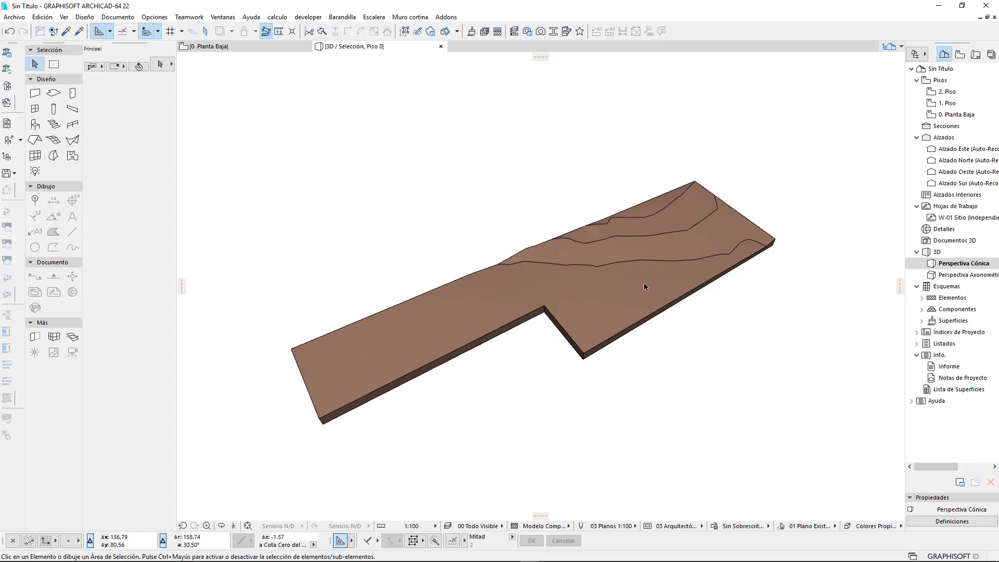
Examine the terrain mesh and its contour ridges in 3D, with the mesh selected and unselected.
scroll(645, 286, up, 2)
scroll(679, 273, up, 4)
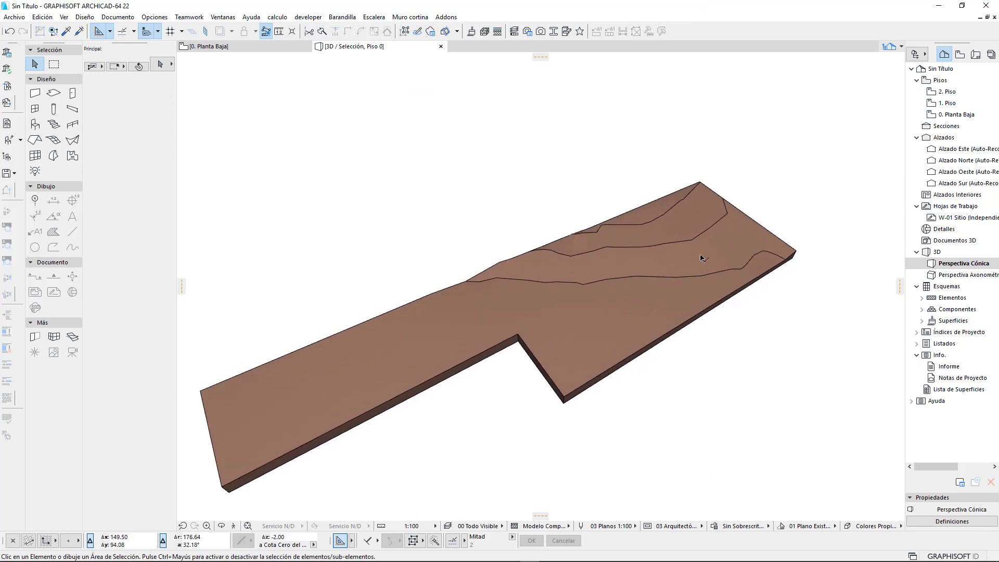
middle_drag(759, 329, 772, 319)
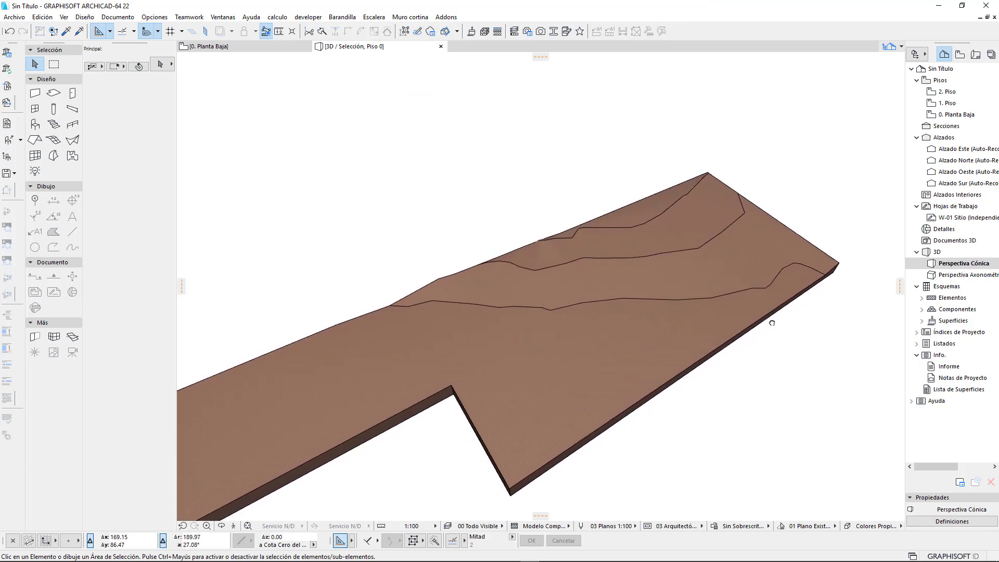
middle_drag(756, 373, 775, 364)
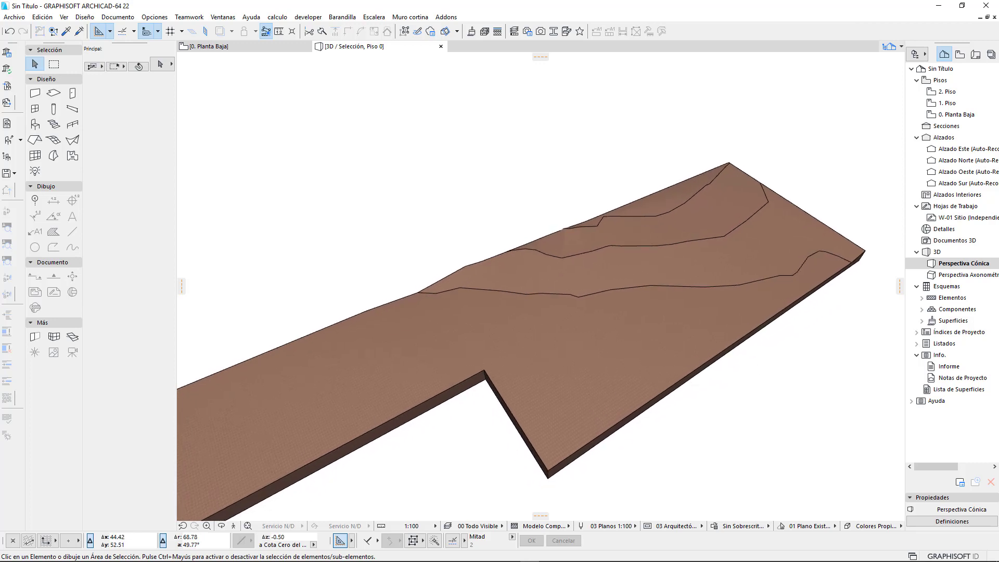
middle_drag(587, 448, 595, 442)
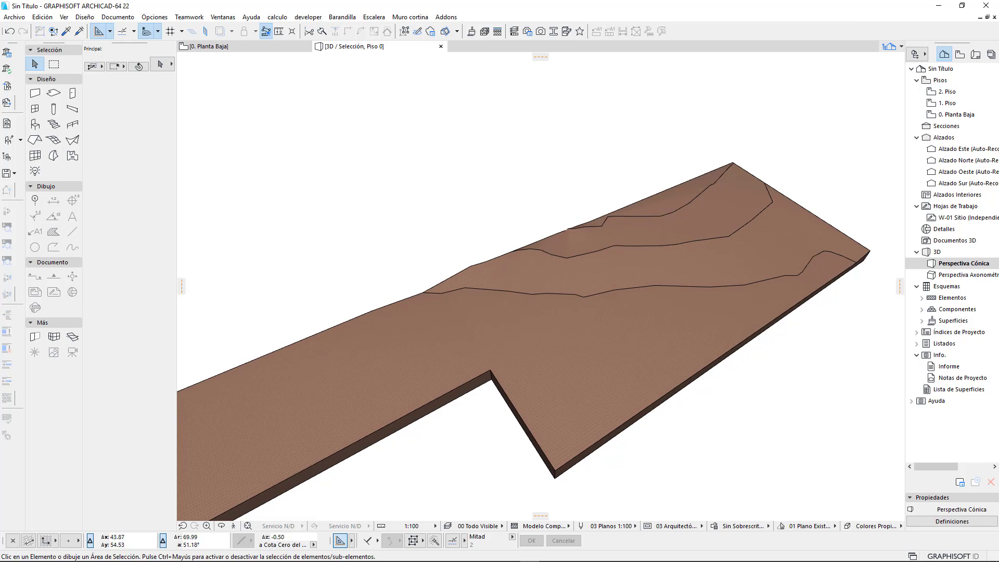
click(561, 470)
mouse_move(446, 469)
shift+middle_down()
mouse_move(475, 457)
mouse_move(475, 411)
mouse_move(545, 422)
mouse_move(541, 406)
shift+middle_up()
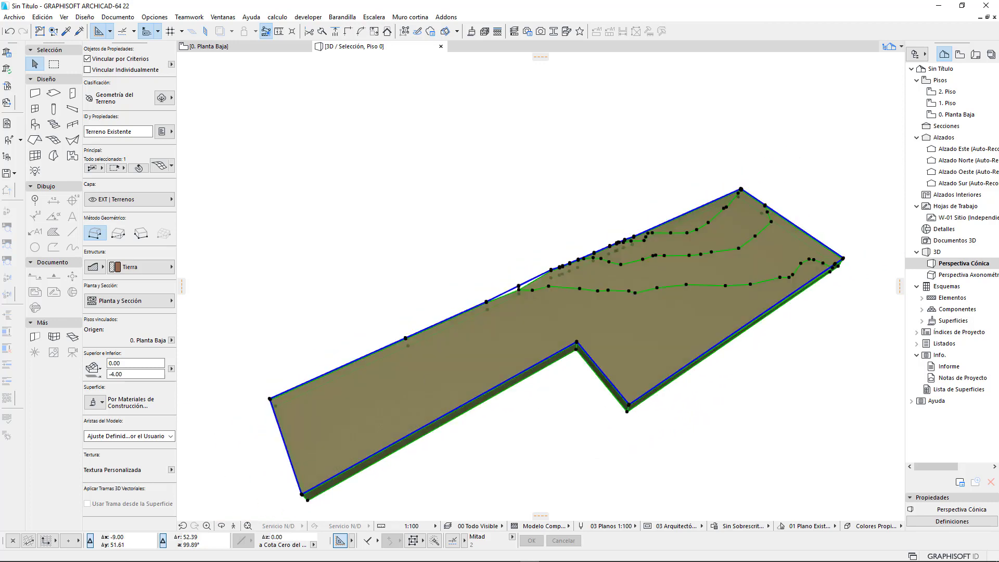
mouse_move(991, 558)
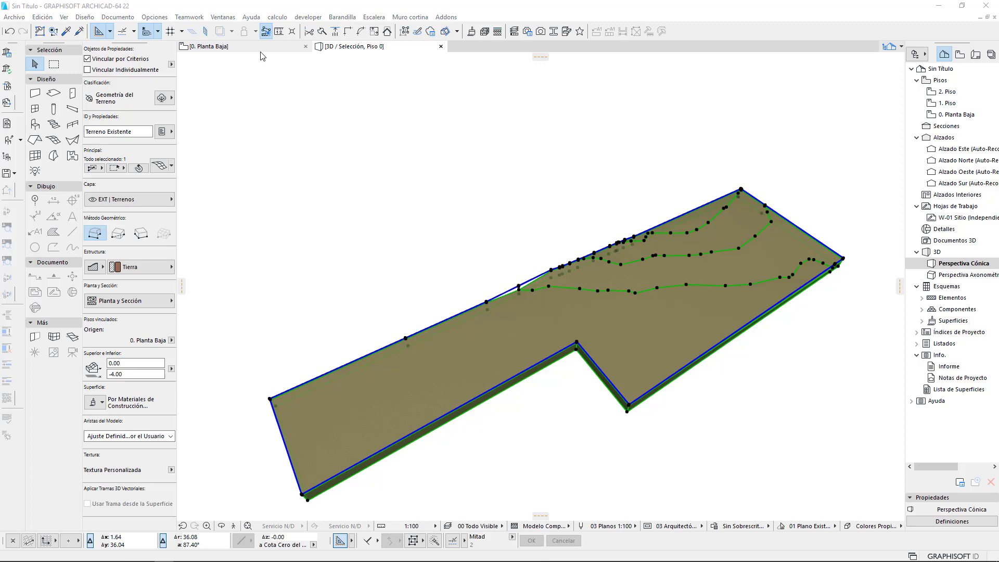
key(Escape)
scroll(682, 310, up, 5)
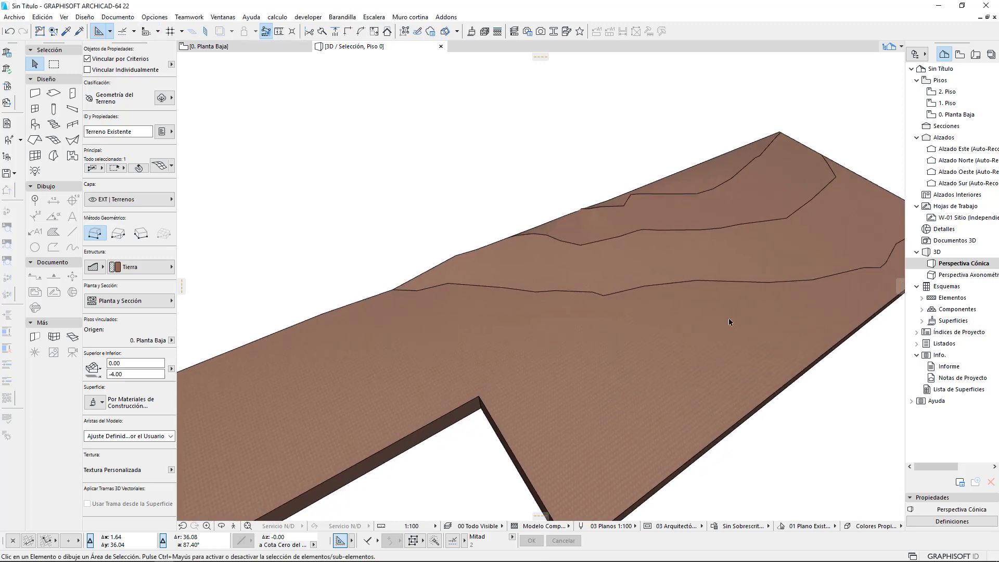
click(725, 406)
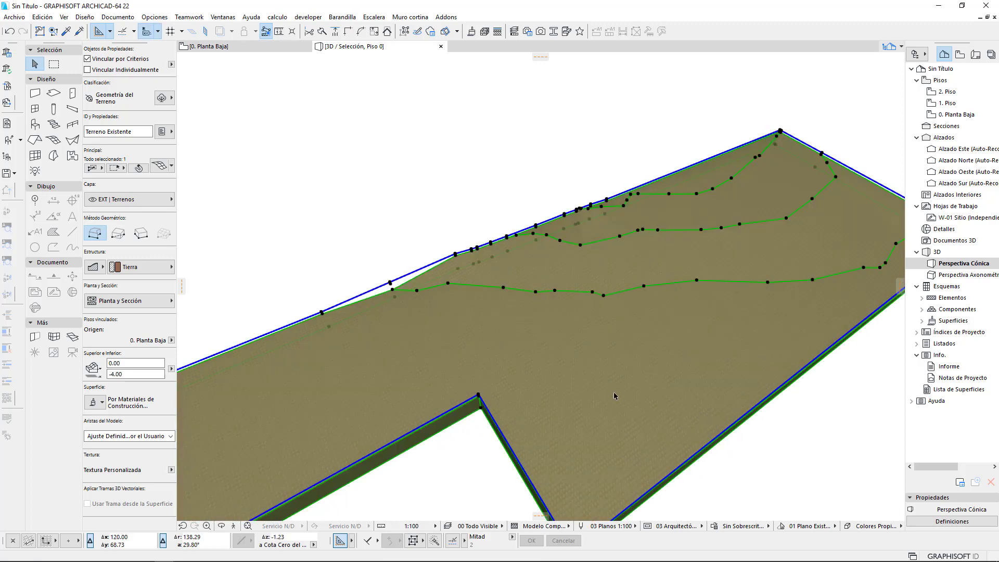
shift+middle_drag(614, 396, 620, 301)
scroll(644, 307, up, 3)
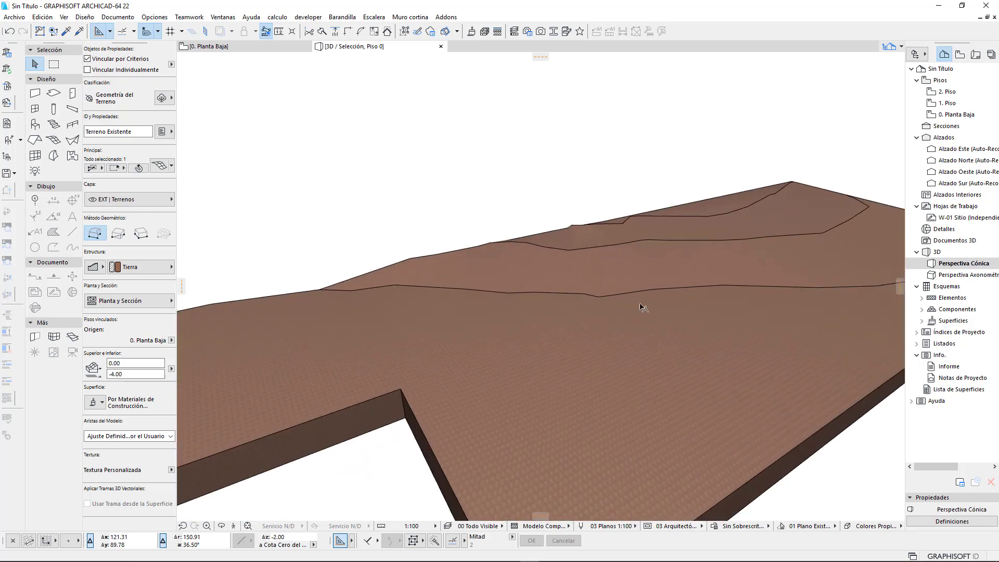
scroll(644, 307, up, 2)
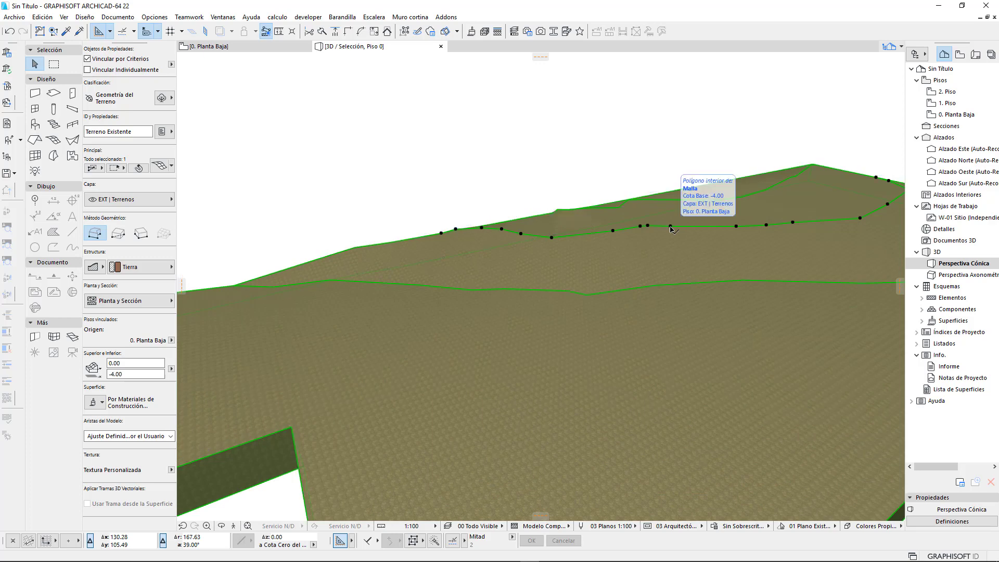
click(671, 227)
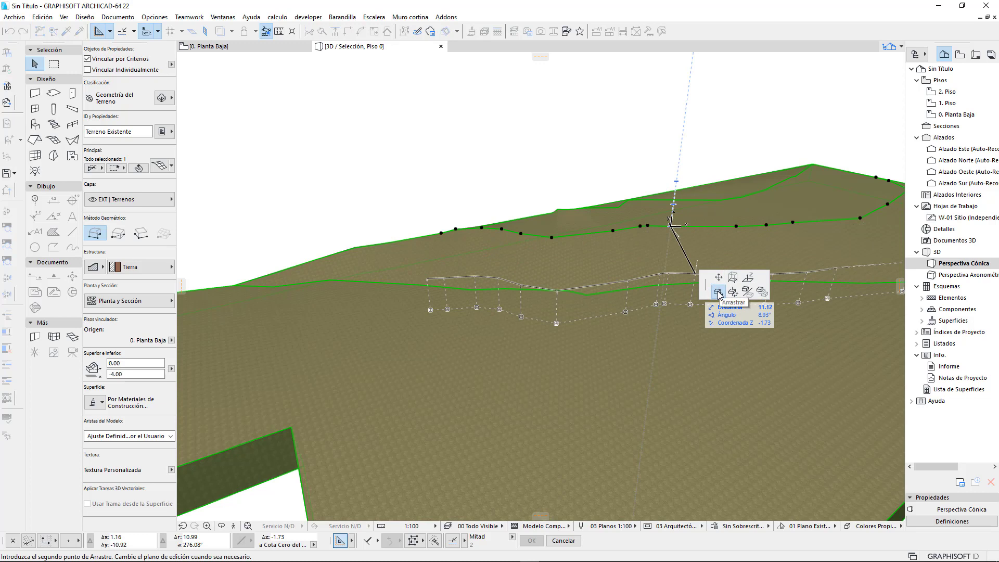
click(719, 281)
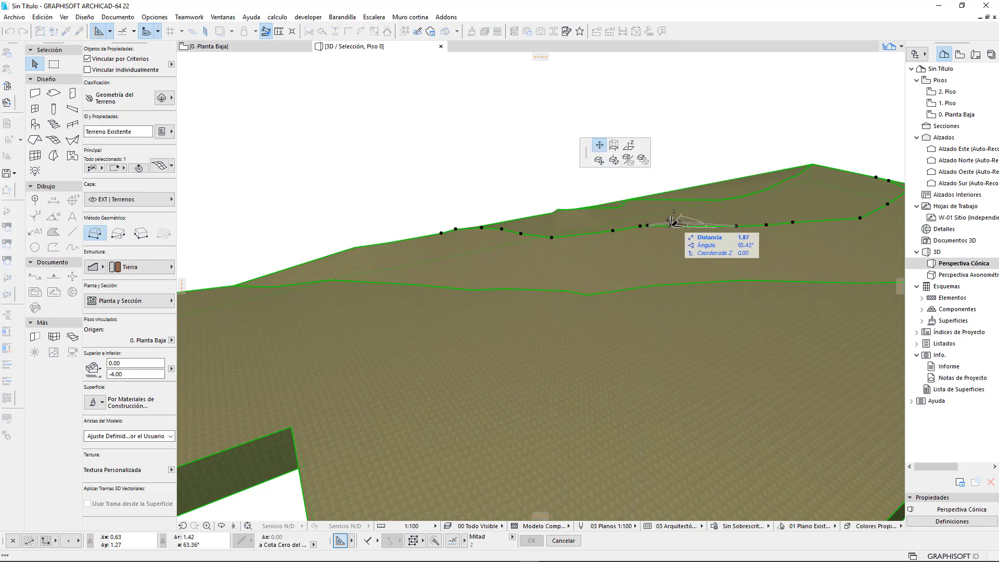
click(629, 148)
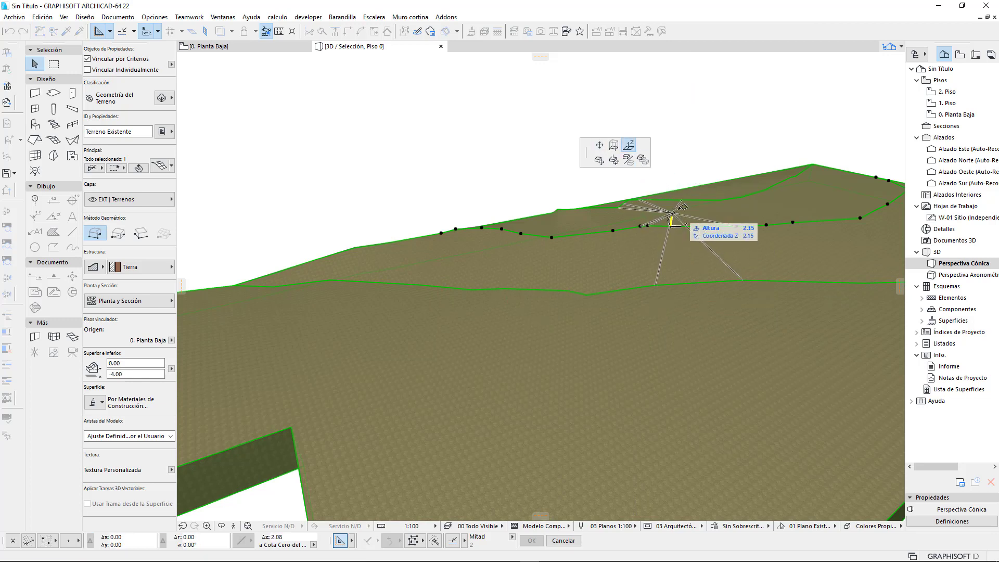
right_click(674, 221)
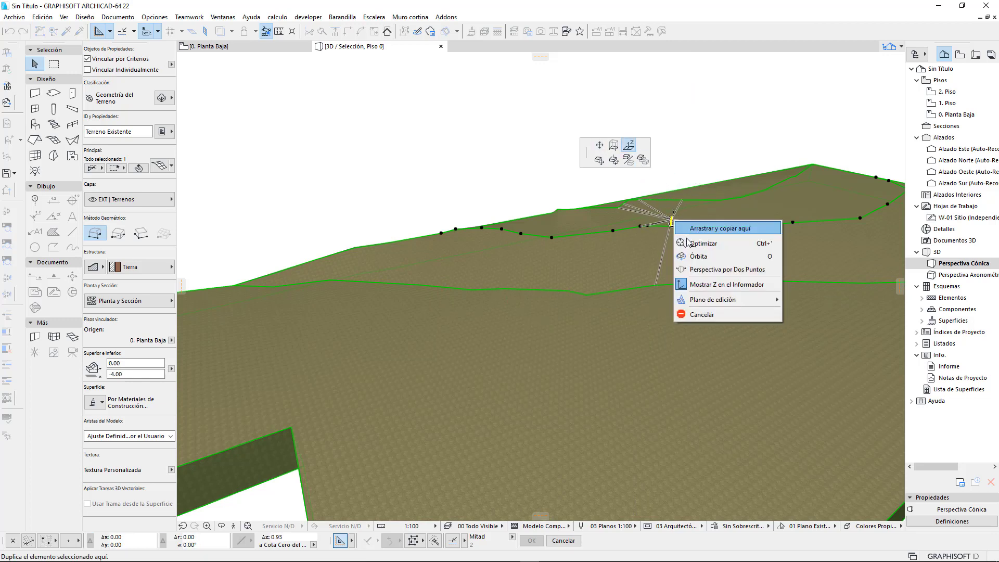
click(721, 315)
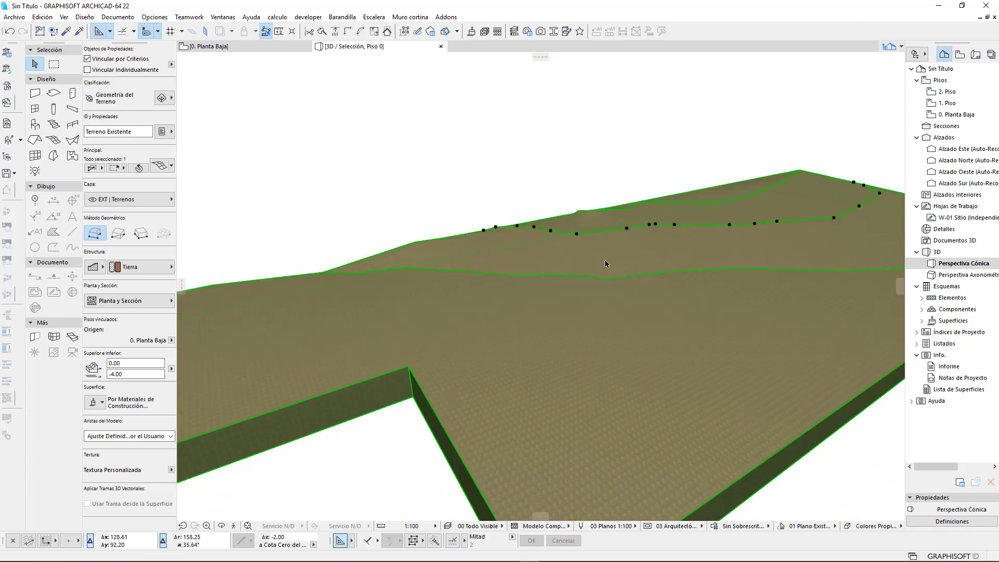
click(516, 188)
On the floor plan, trace the 98.50 contour into the selected terrain mesh, from the 99.32 m boundary to the far 98.50 label.
click(286, 47)
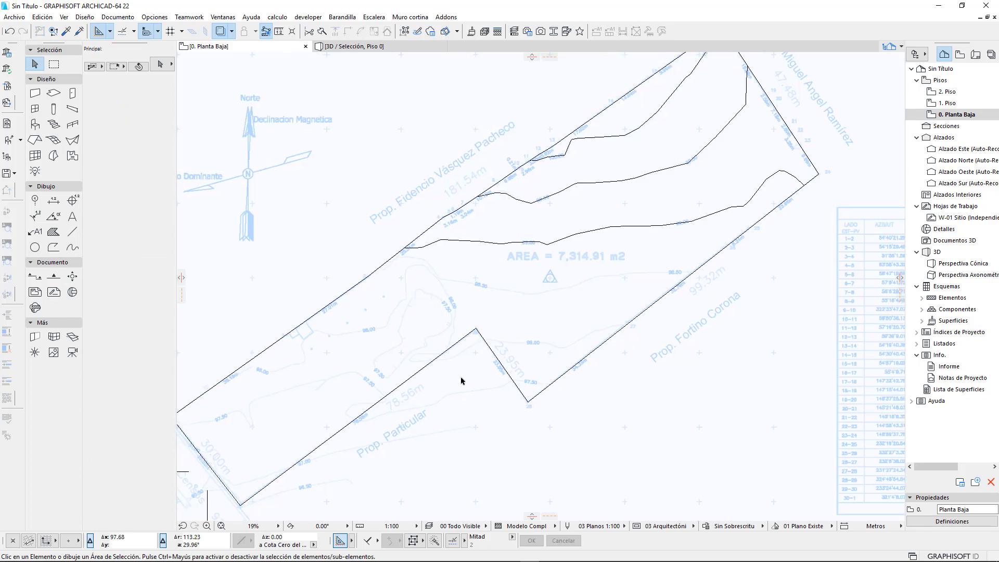
click(339, 303)
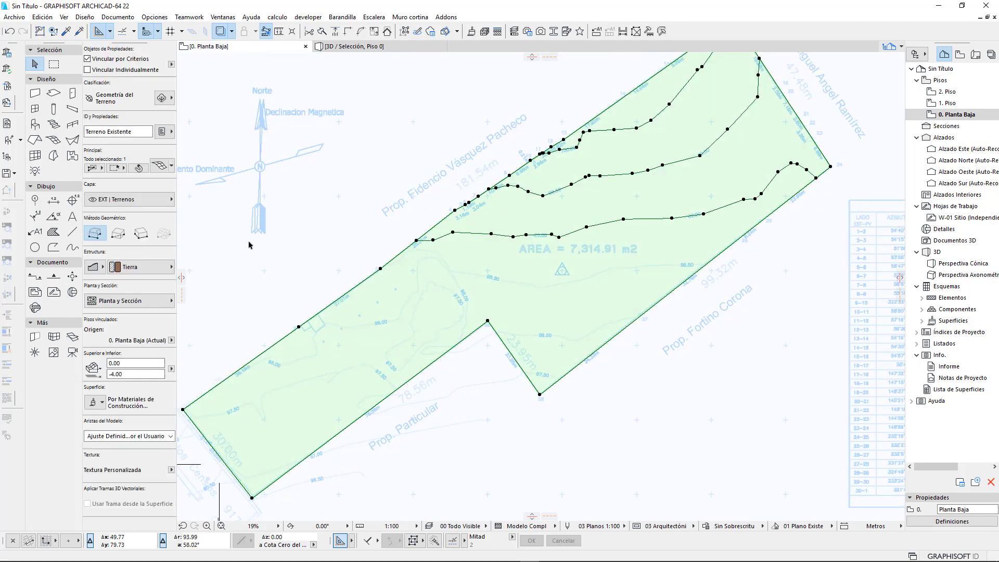
click(54, 141)
scroll(711, 268, up, 3)
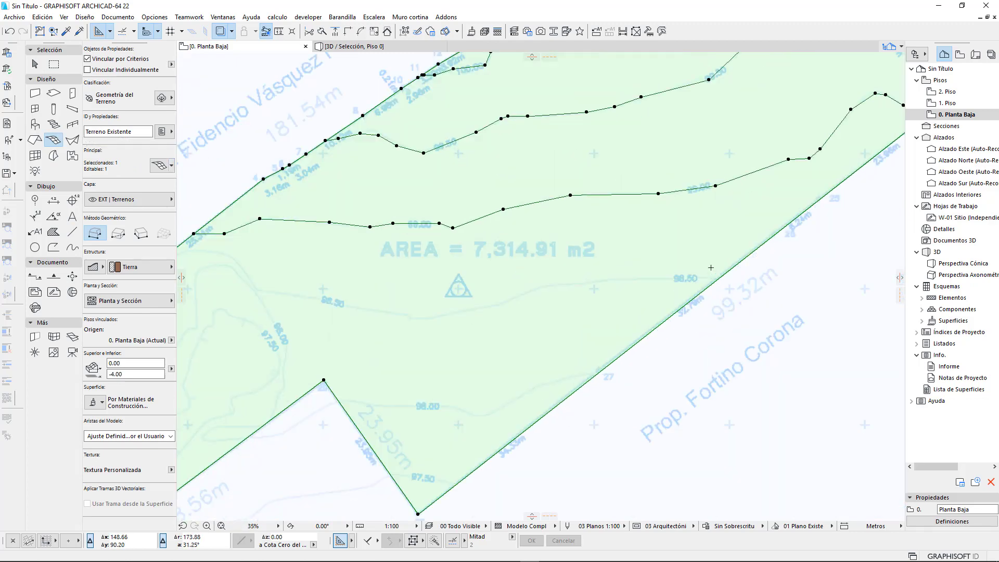
scroll(711, 268, up, 4)
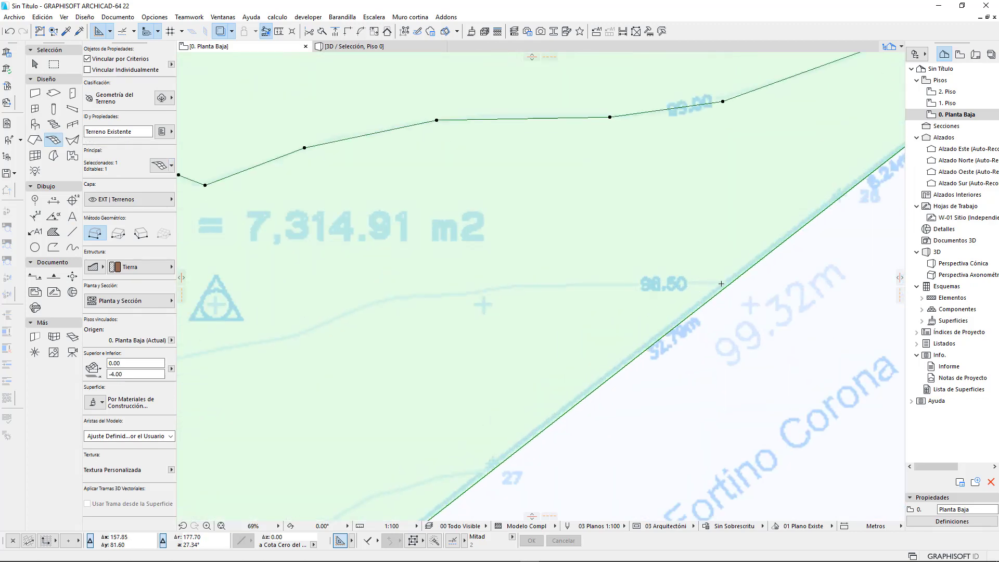
click(721, 284)
click(398, 298)
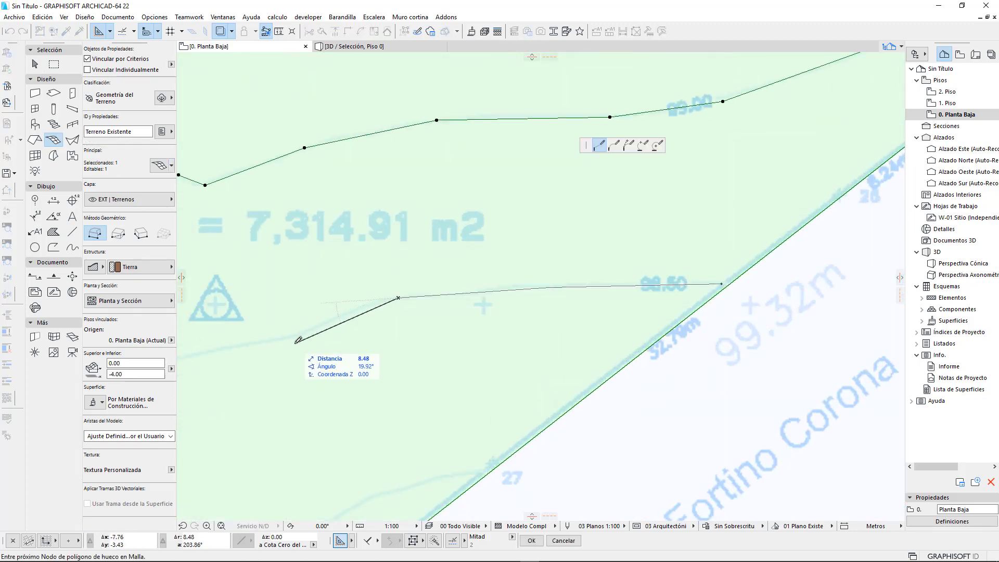
middle_drag(298, 341, 675, 205)
click(670, 197)
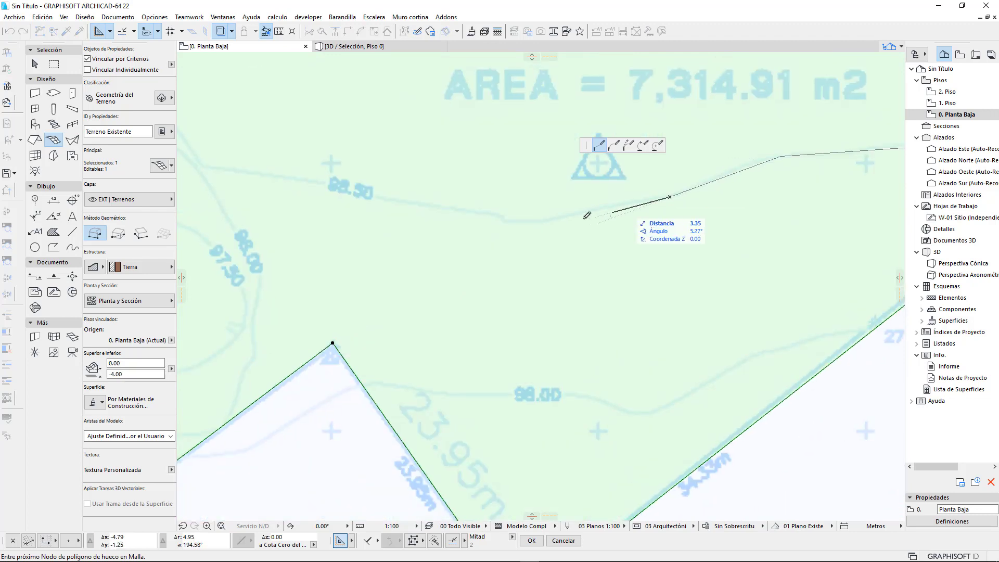
middle_drag(560, 257, 989, 365)
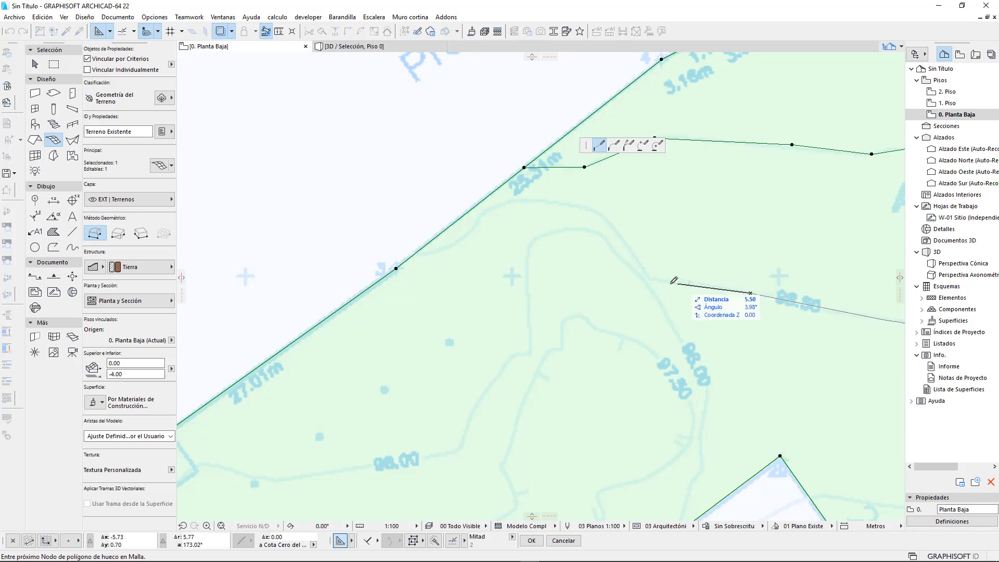
Finish tracing the 98.50 contour around its bend to the boundary near the 27.01 m label and add its points as user ridges.
click(648, 280)
click(590, 209)
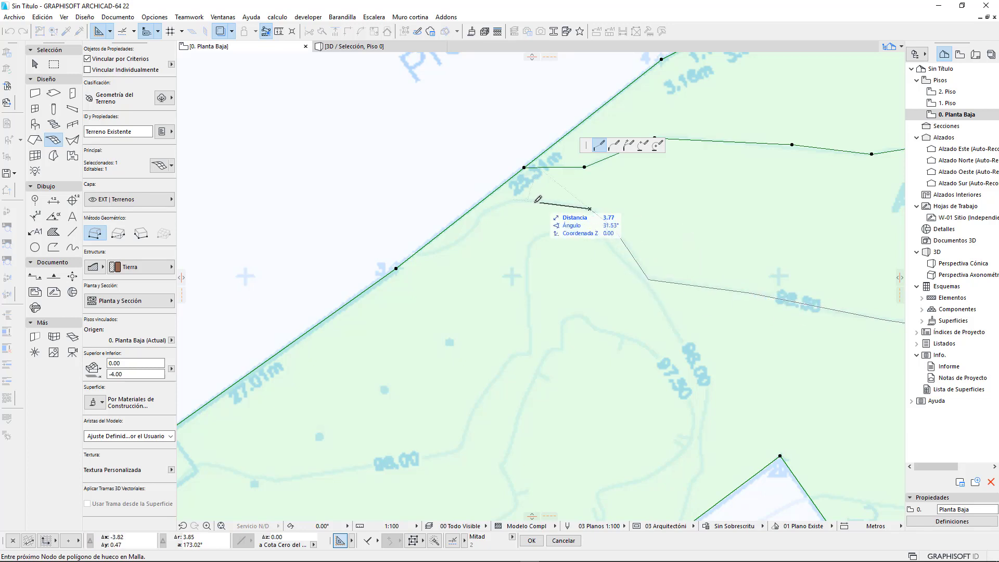
click(530, 201)
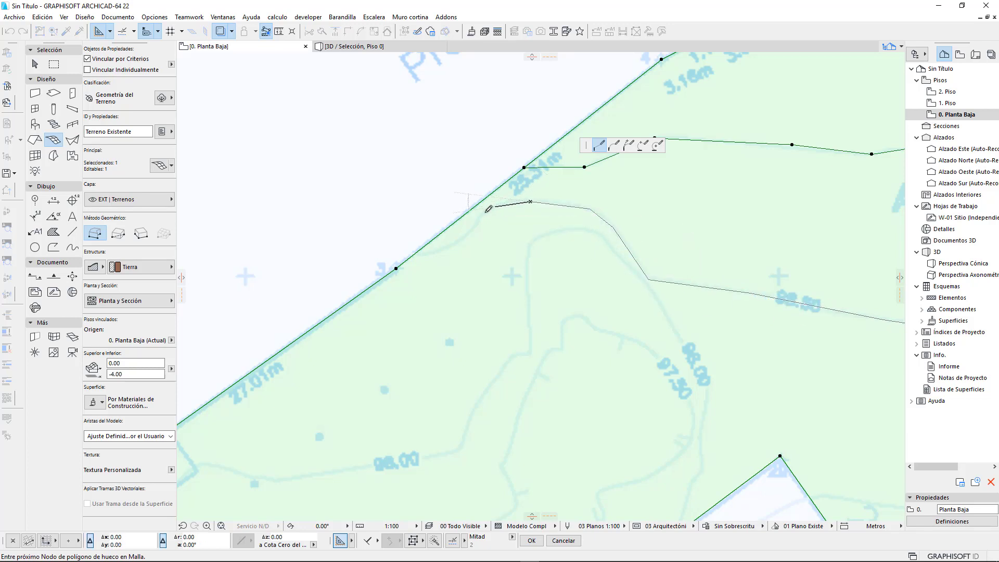
click(495, 207)
click(451, 243)
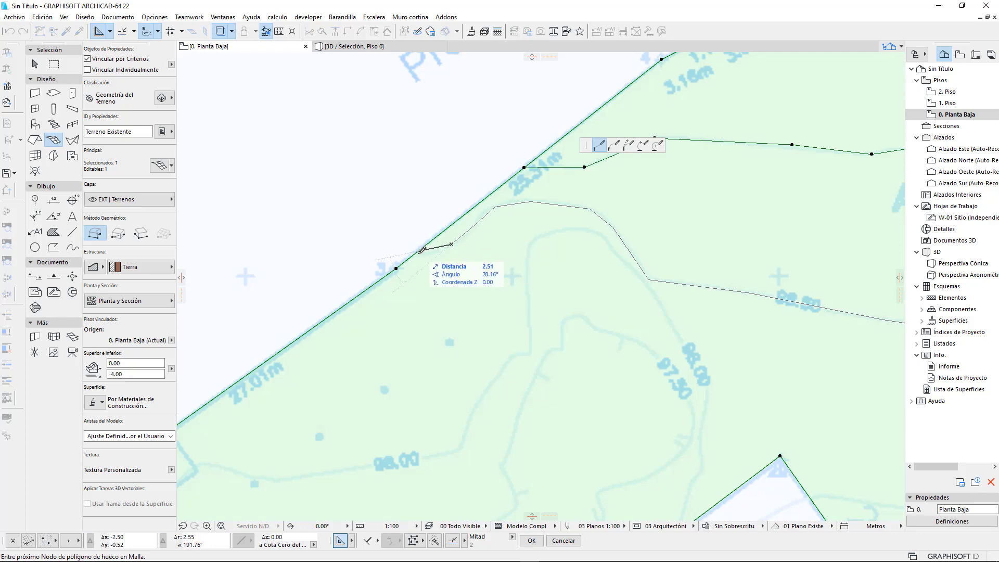
double_click(415, 254)
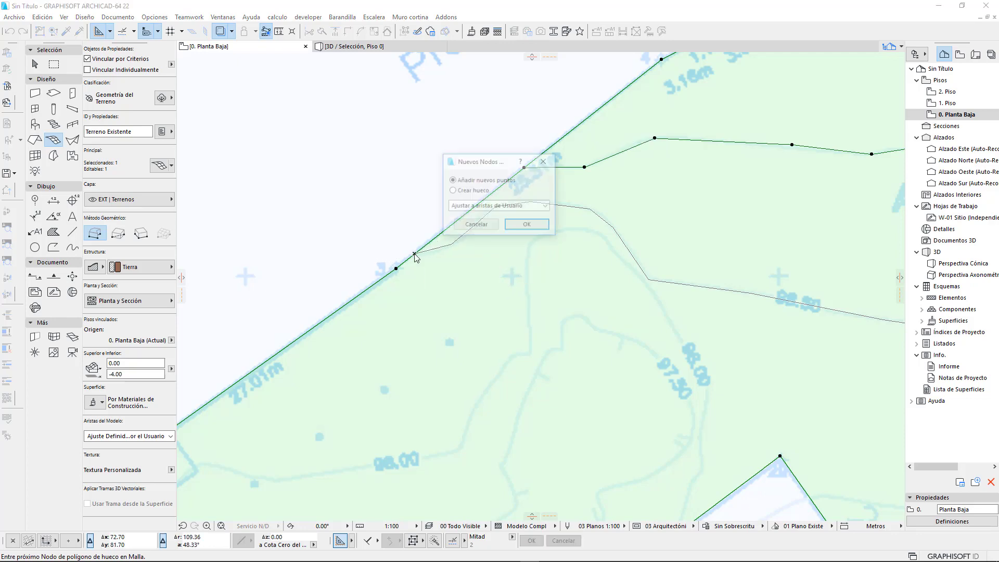
click(528, 229)
Move the 98.50 line's end node onto the 99.32 m boundary.
scroll(527, 229, down, 3)
middle_drag(827, 249, 463, 353)
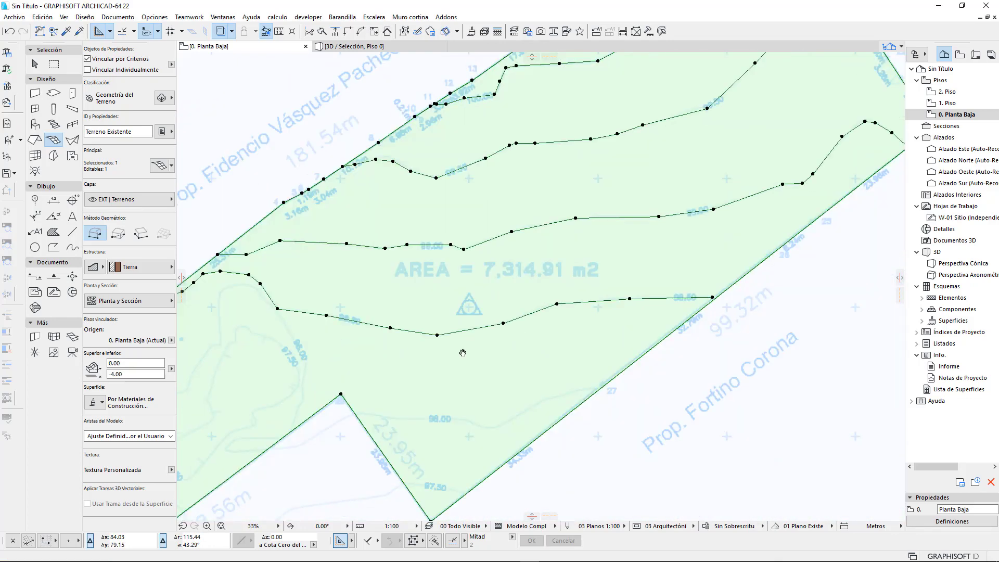
scroll(621, 315, up, 5)
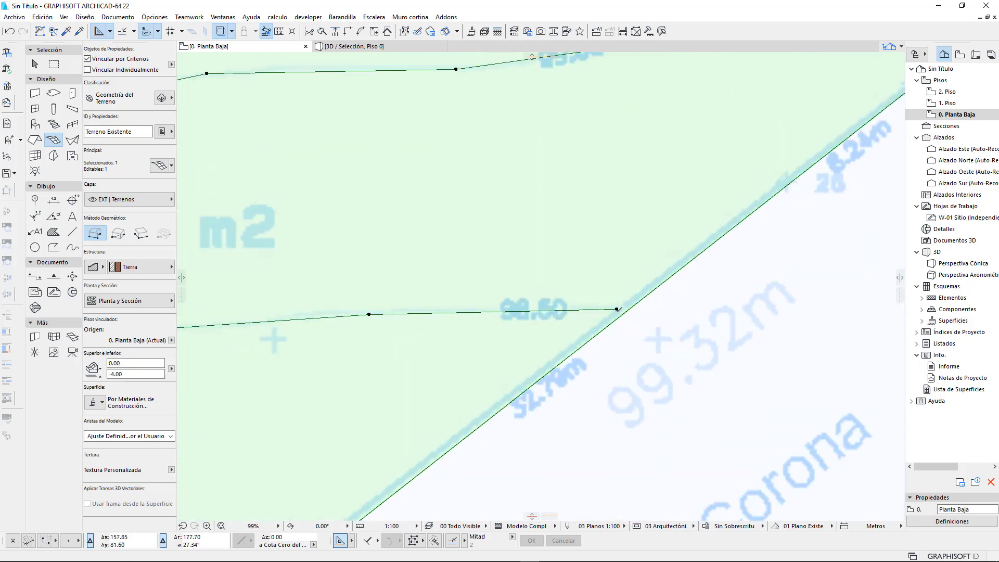
click(617, 309)
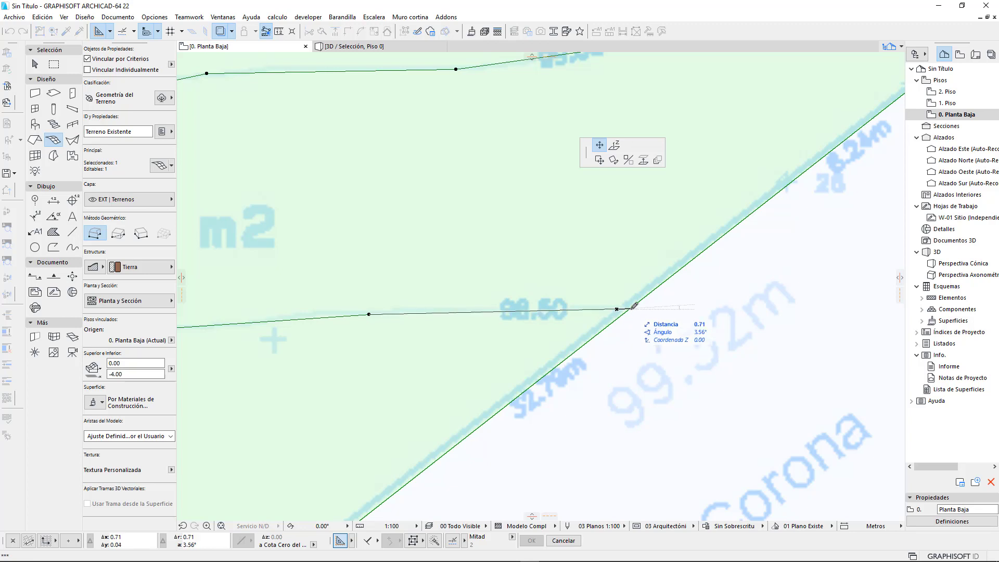
click(635, 306)
scroll(650, 308, down, 3)
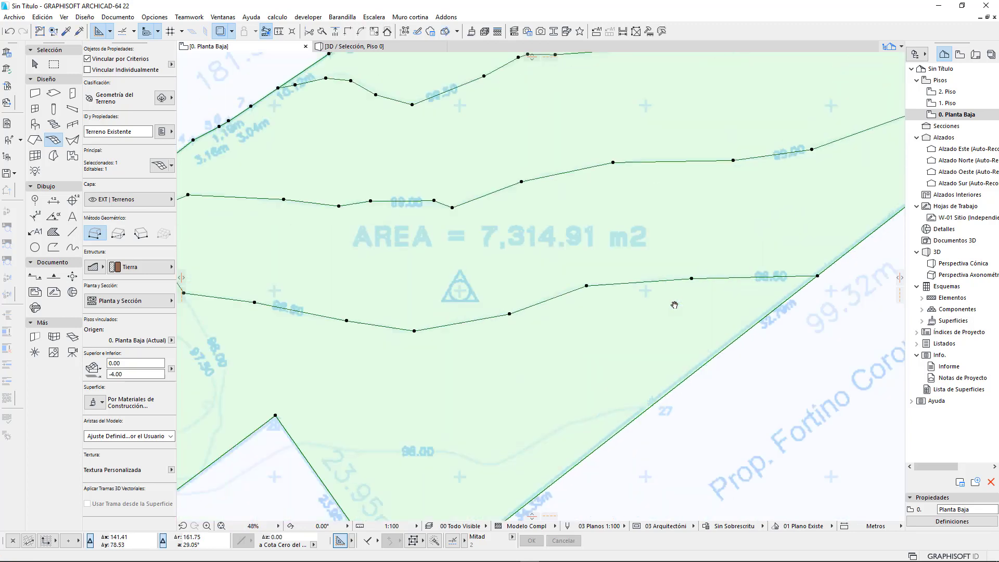
Set the height of the 98.50 contour's nodes to 98.50, applied to all of them.
middle_drag(674, 305, 740, 306)
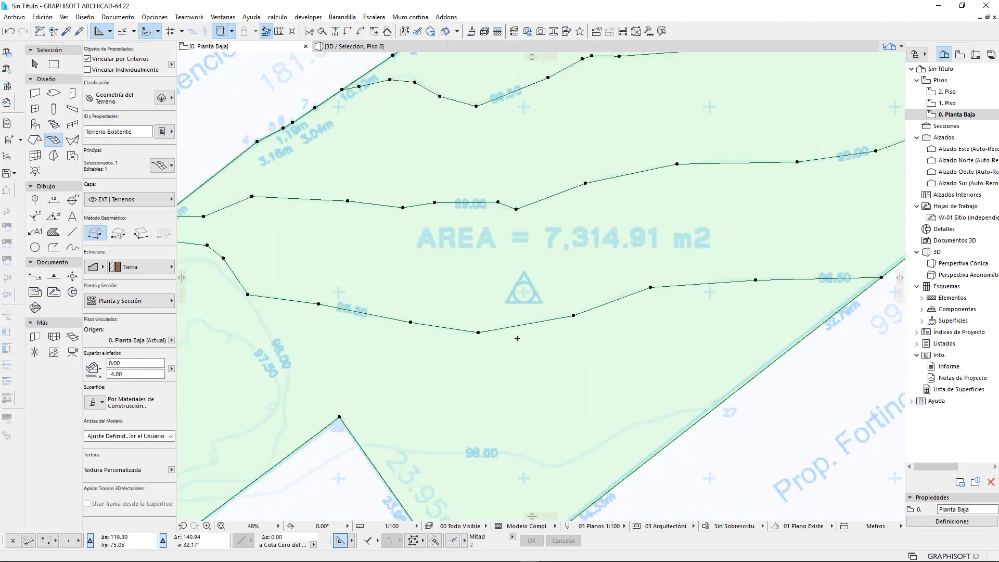
middle_drag(478, 332, 482, 332)
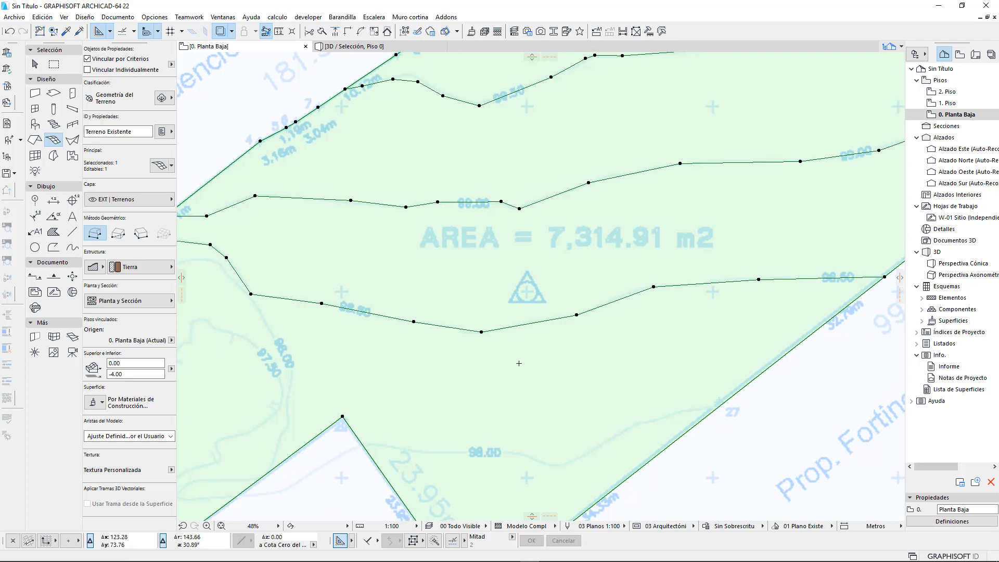
click(482, 332)
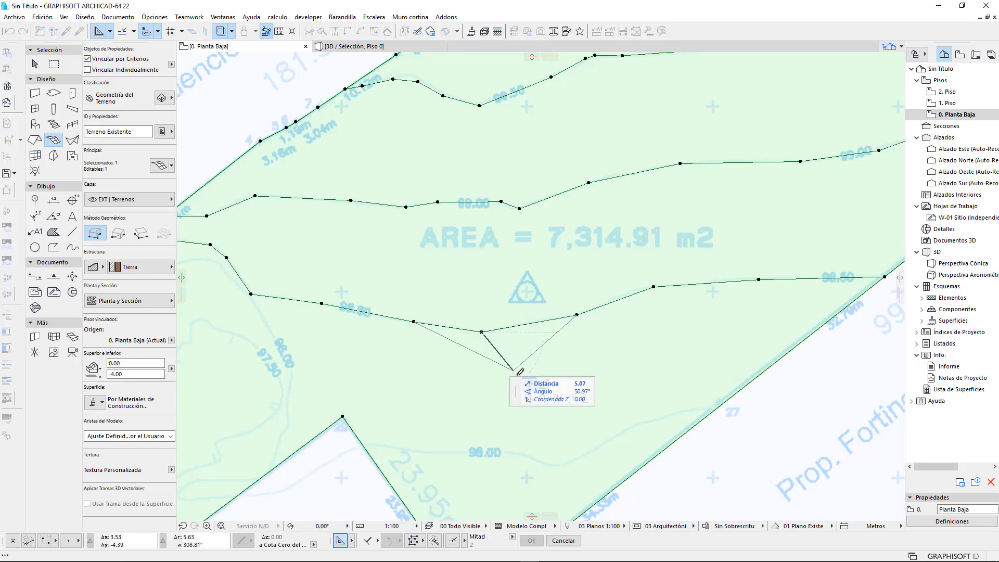
click(544, 385)
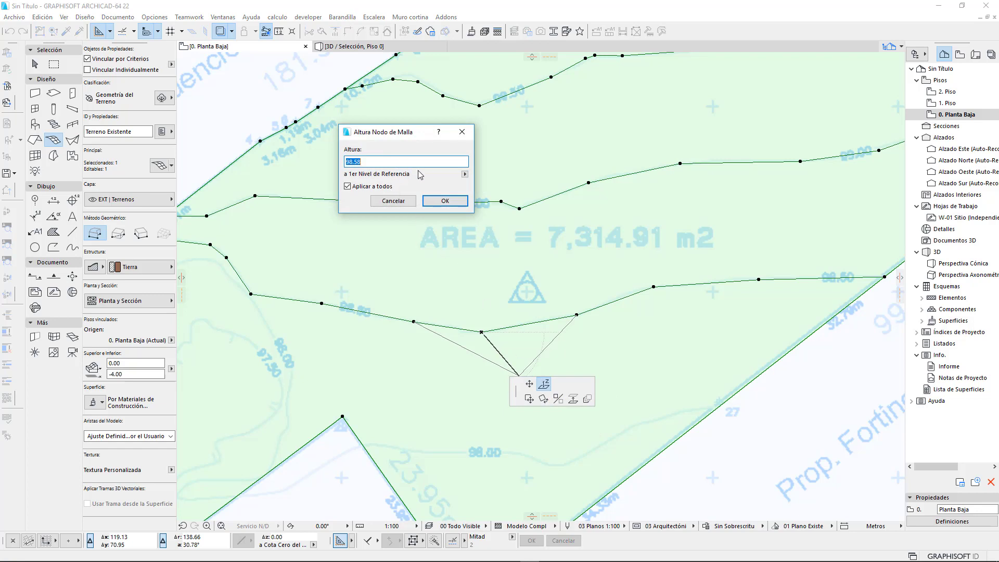
drag(408, 136, 394, 149)
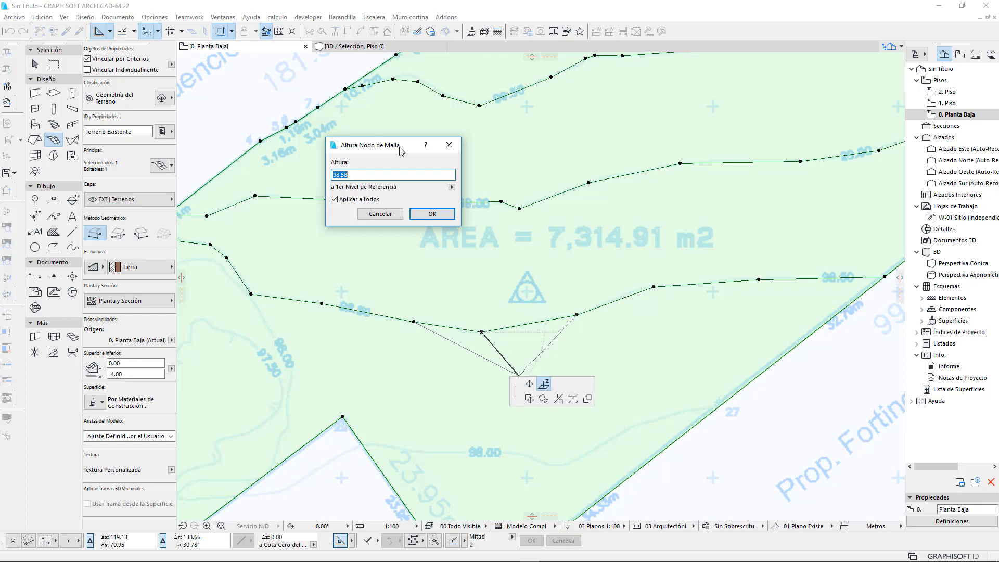
drag(369, 150, 243, 92)
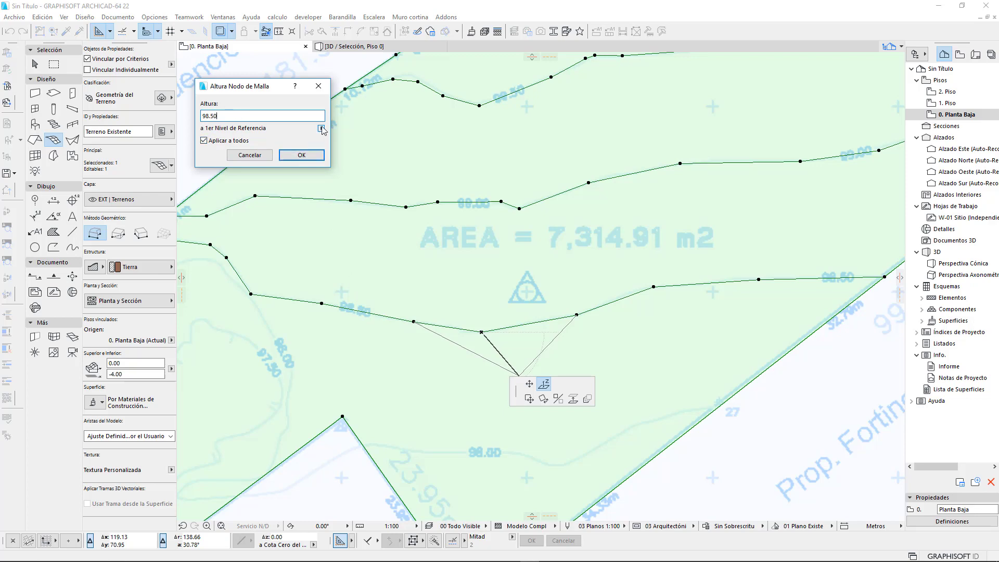
click(302, 156)
Deselect the terrain mesh and examine the traced contours on the floor plan.
scroll(528, 376, down, 3)
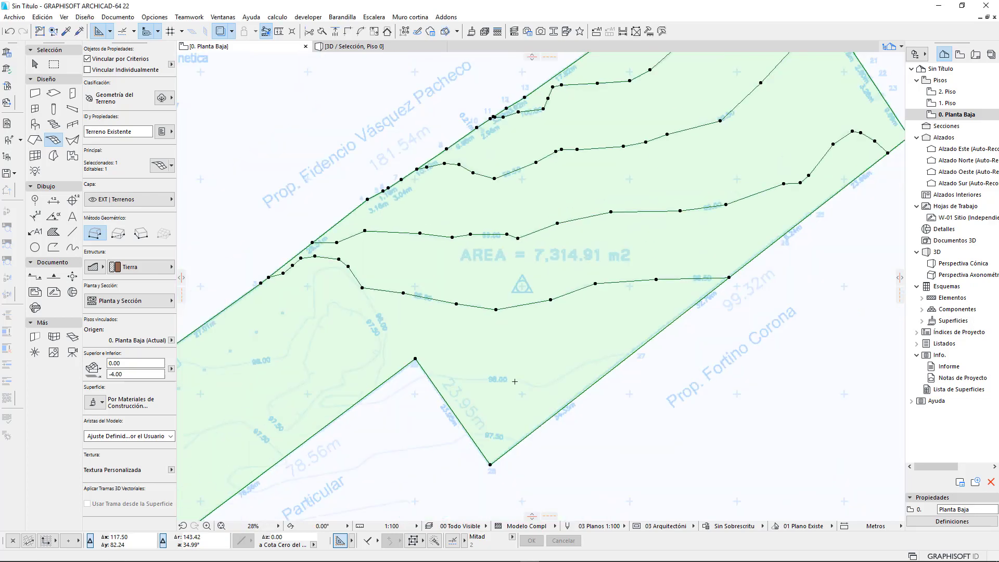
scroll(529, 377, up, 1)
middle_drag(499, 389, 558, 364)
key(Escape)
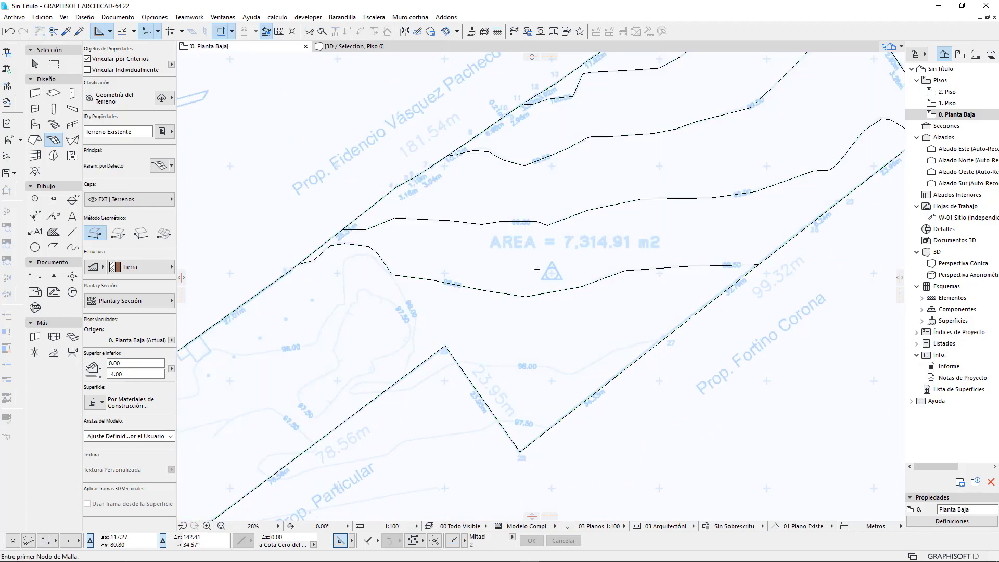
middle_drag(546, 268, 423, 347)
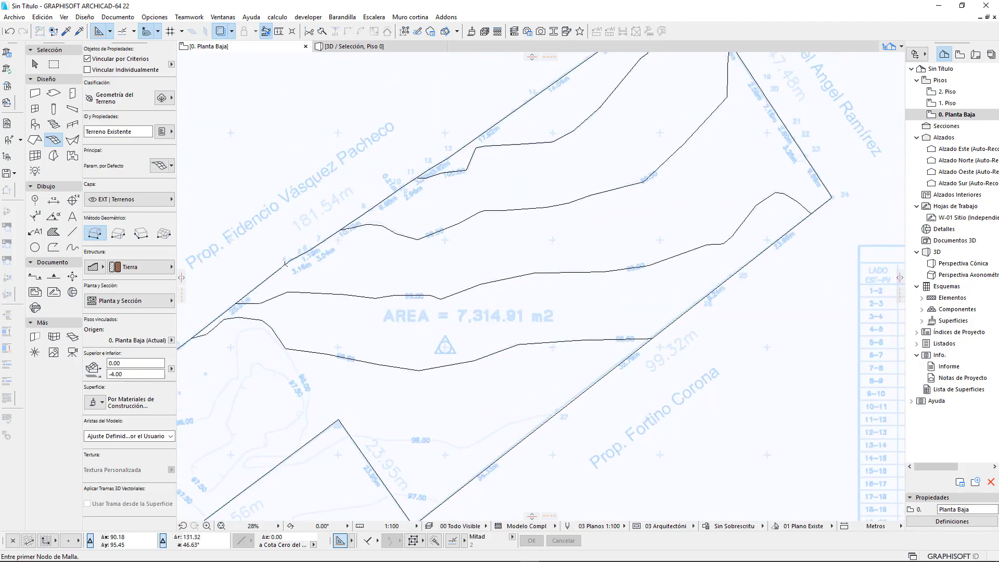
key(Escape)
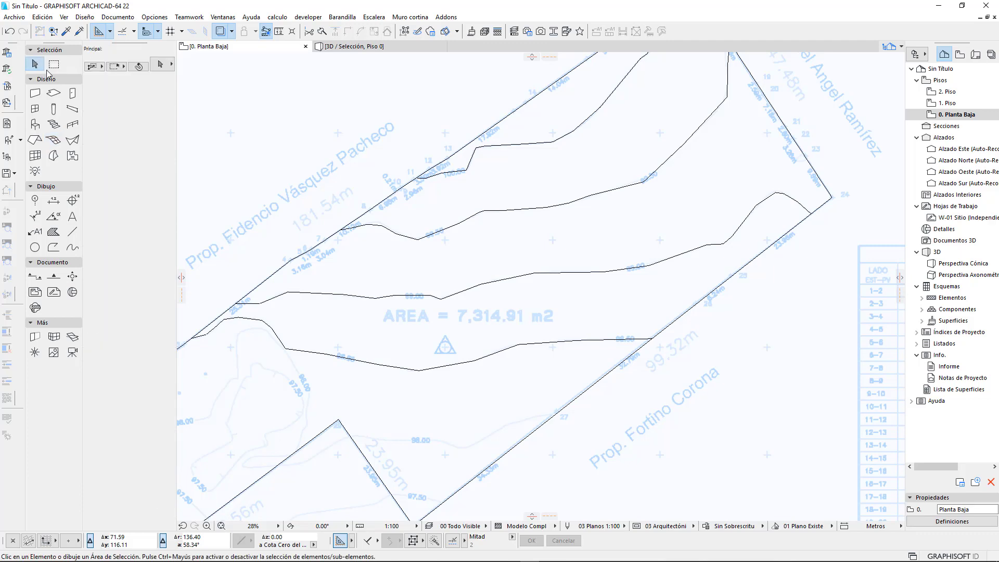
Select the terrain mesh and add a single point between the 99.50 and 99.00 contours, using Ajustar a aristas de Usuario.
click(306, 253)
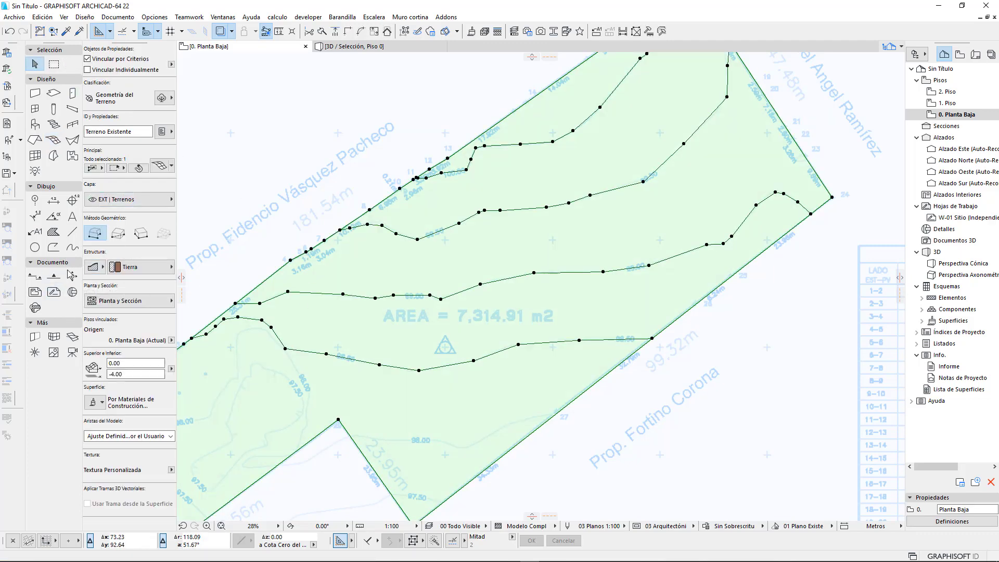
click(53, 140)
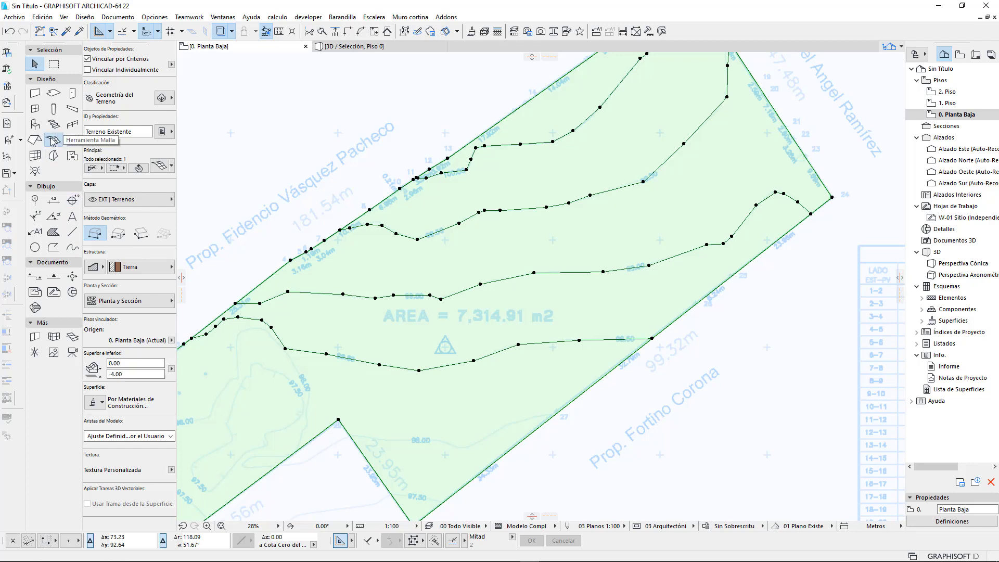
click(368, 261)
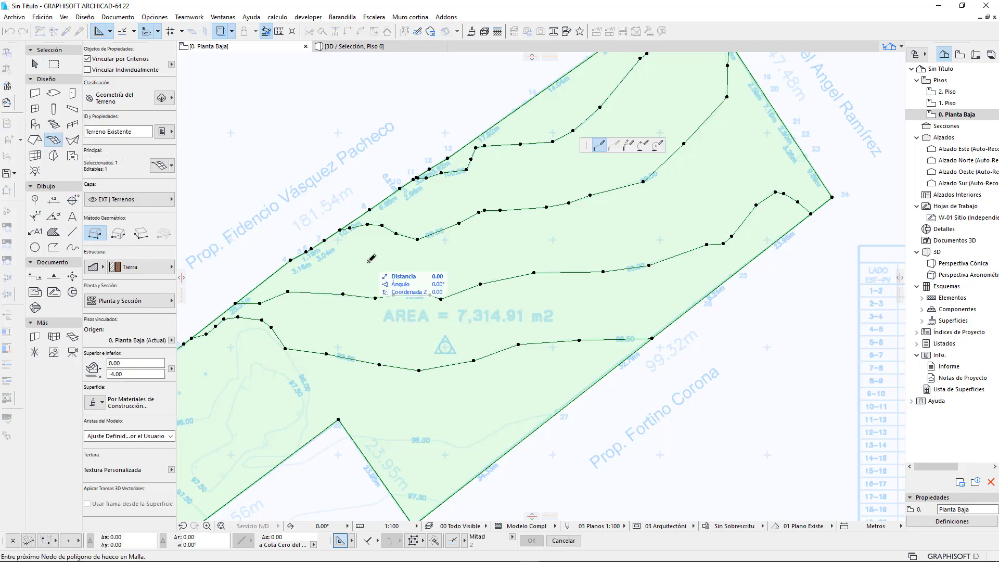
double_click(396, 266)
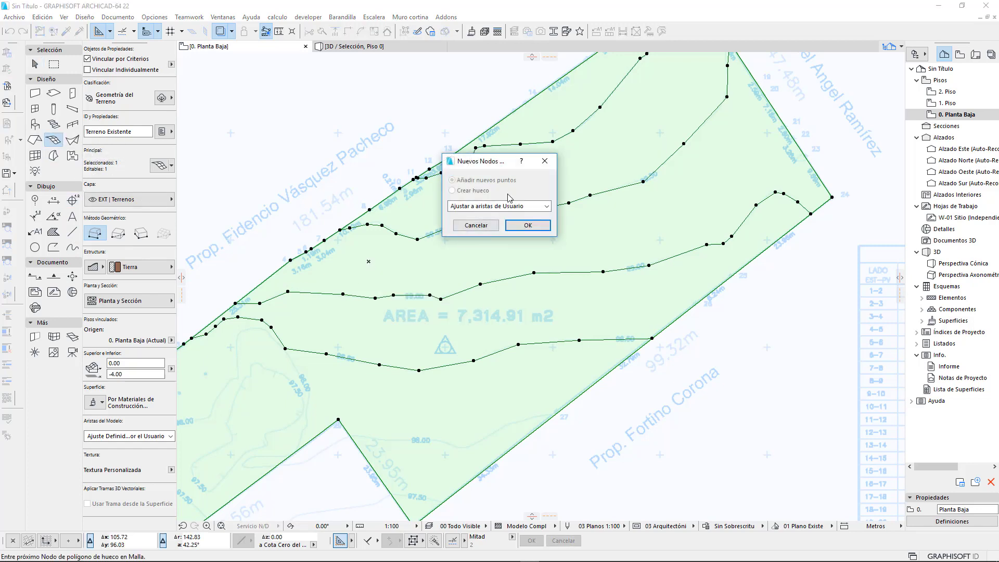
drag(470, 159, 306, 131)
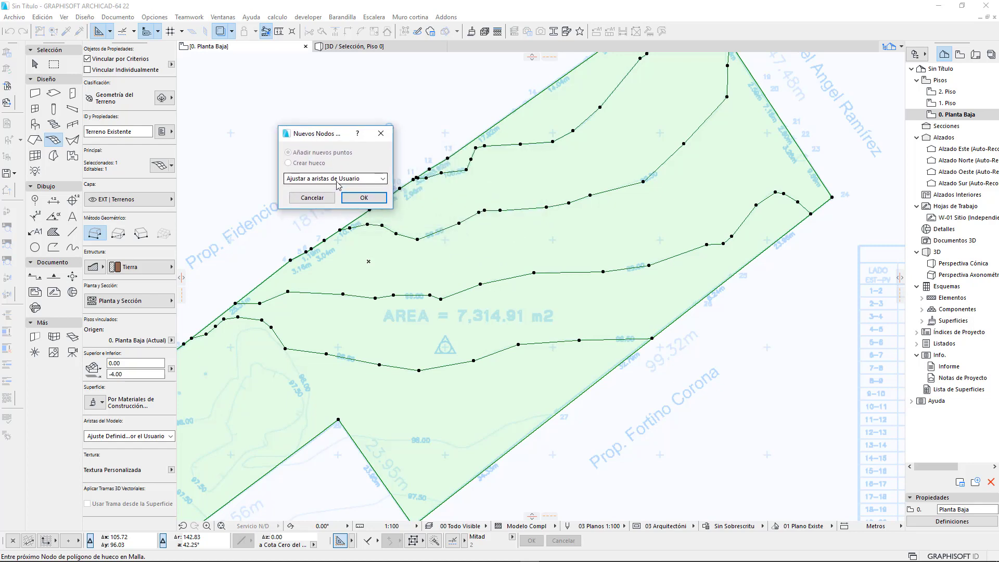
click(339, 179)
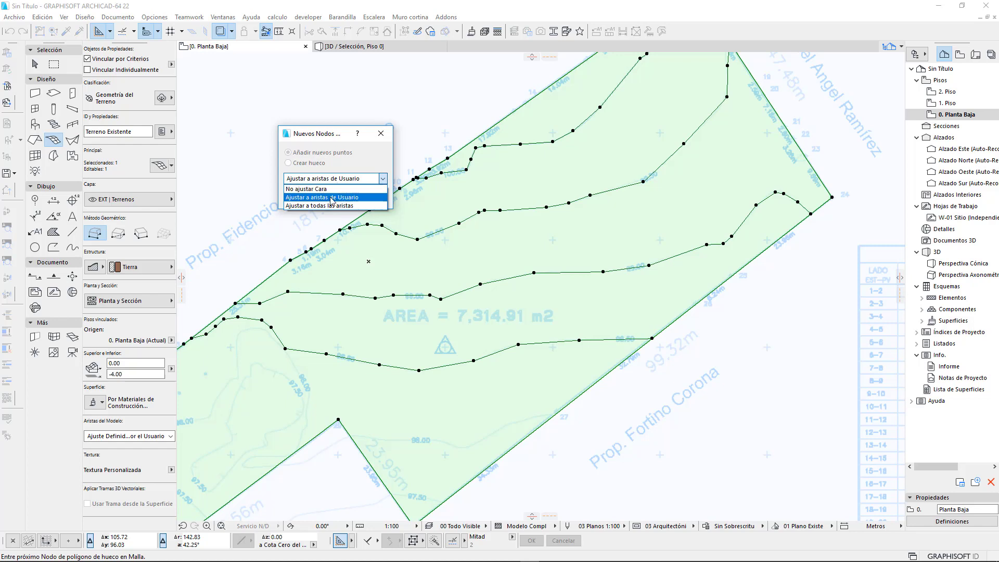
click(347, 197)
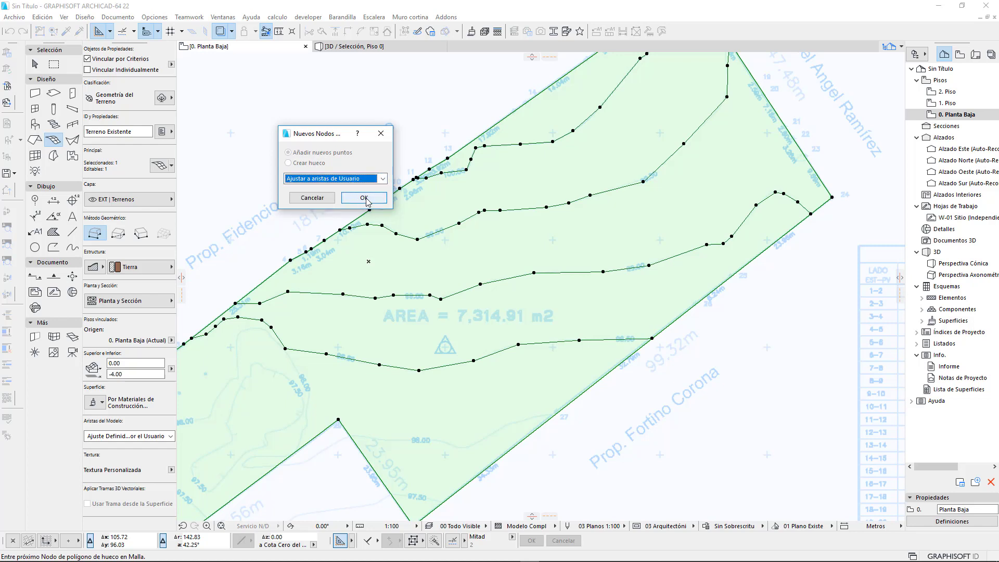
click(367, 200)
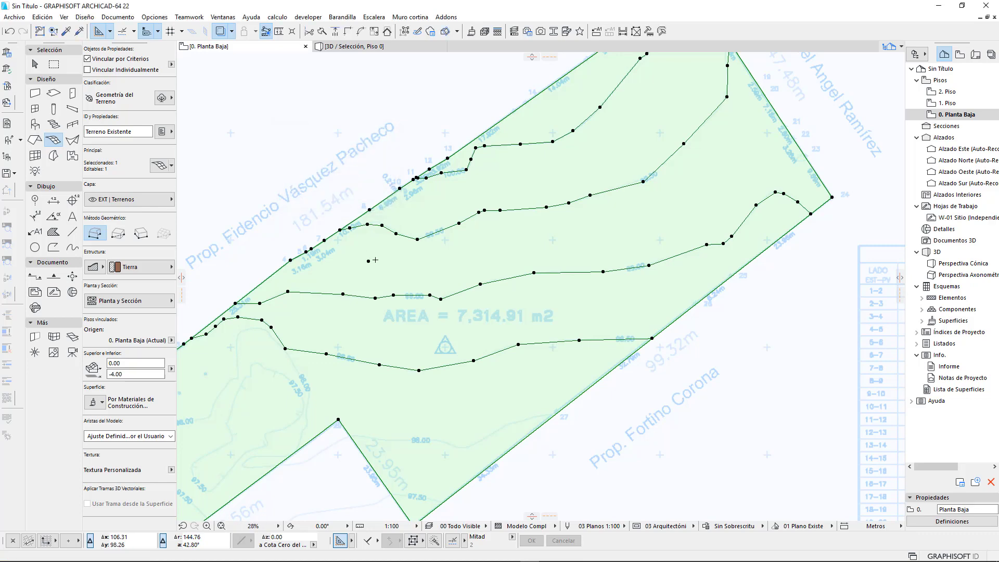
Open the height setting of the isolated point between the 99.50 and 99.00 contours and cancel it.
scroll(364, 266, up, 5)
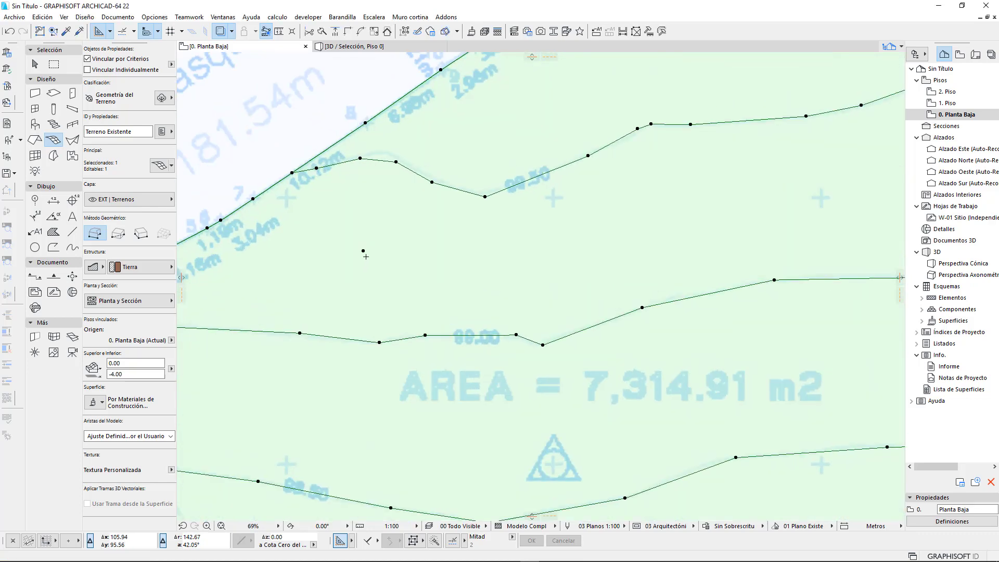
click(364, 249)
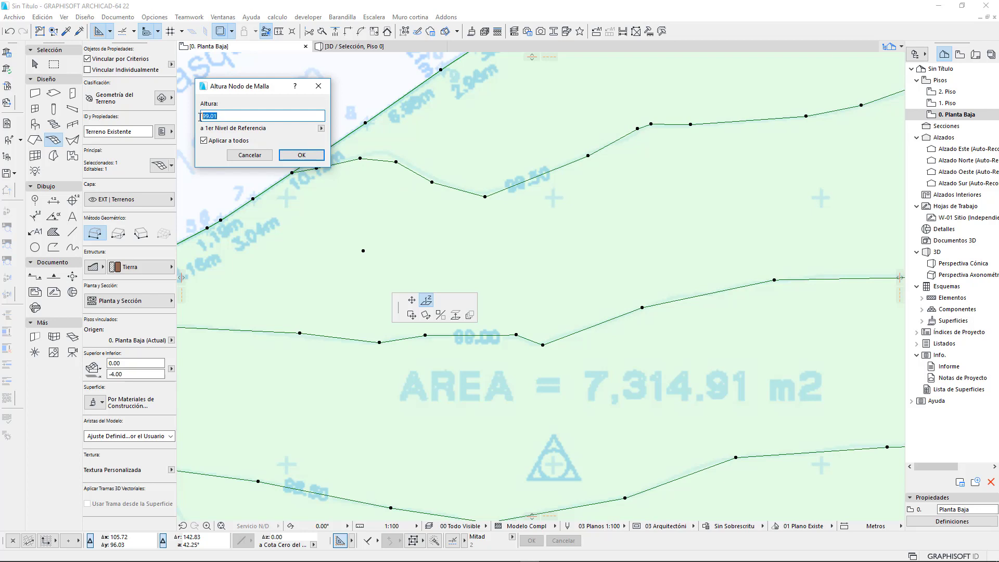
click(250, 155)
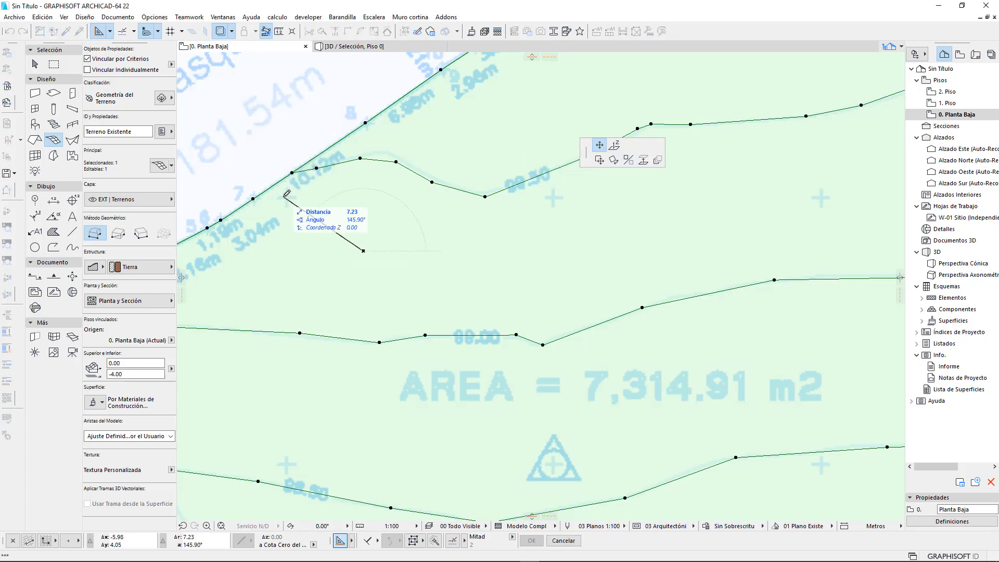
right_click(285, 198)
click(312, 251)
scroll(391, 258, down, 2)
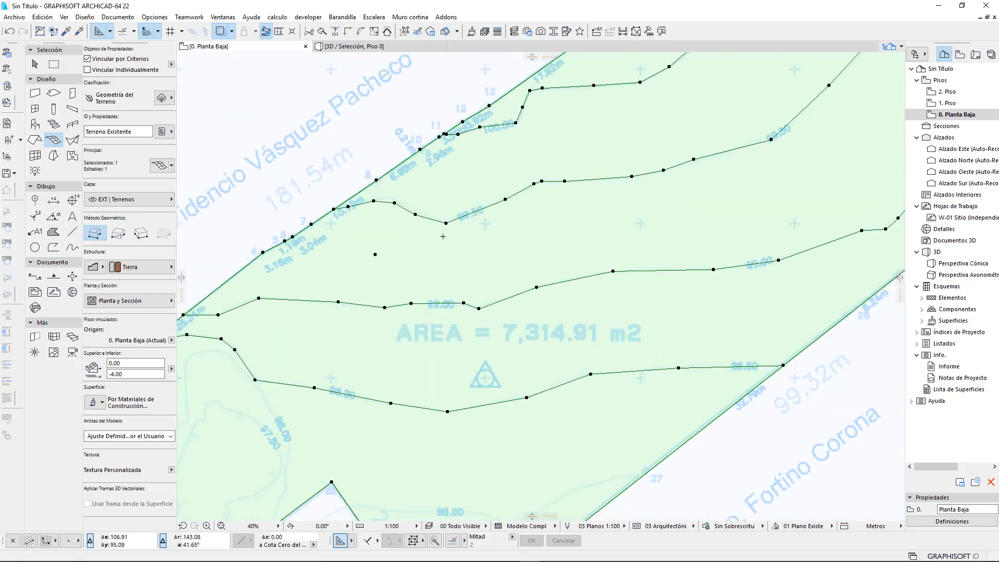
middle_drag(544, 238, 637, 170)
scroll(639, 169, down, 2)
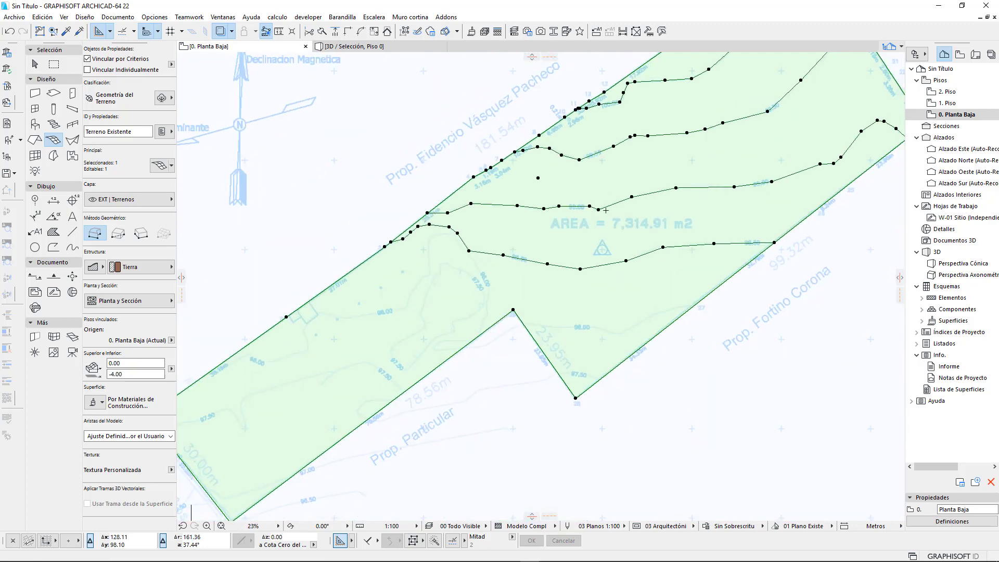
middle_drag(527, 152, 522, 263)
scroll(522, 264, up, 4)
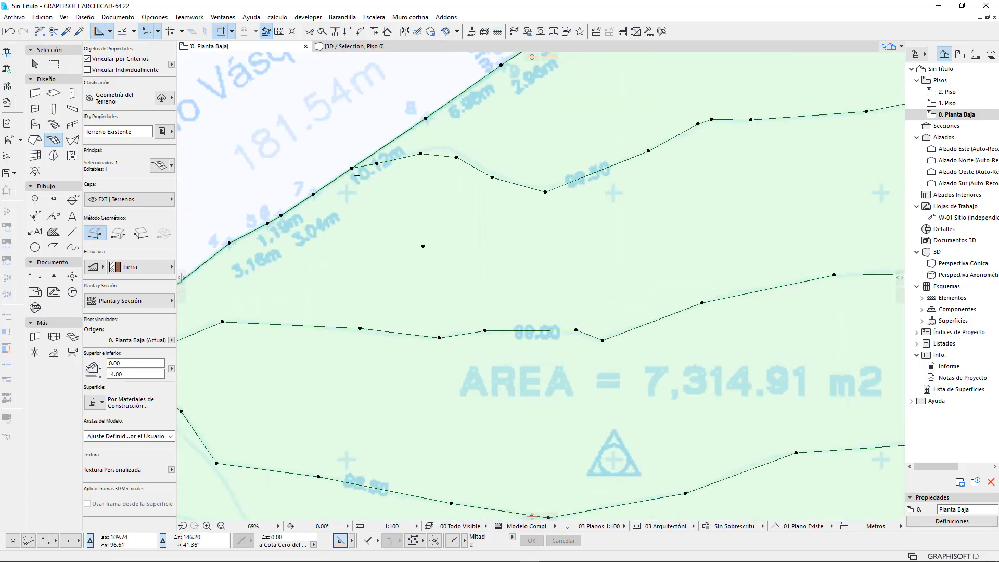
Reselect the terrain mesh and add a second single point between the 99.50 and 99.00 contours, using Ajustar a aristas de Usuario.
click(35, 63)
click(295, 107)
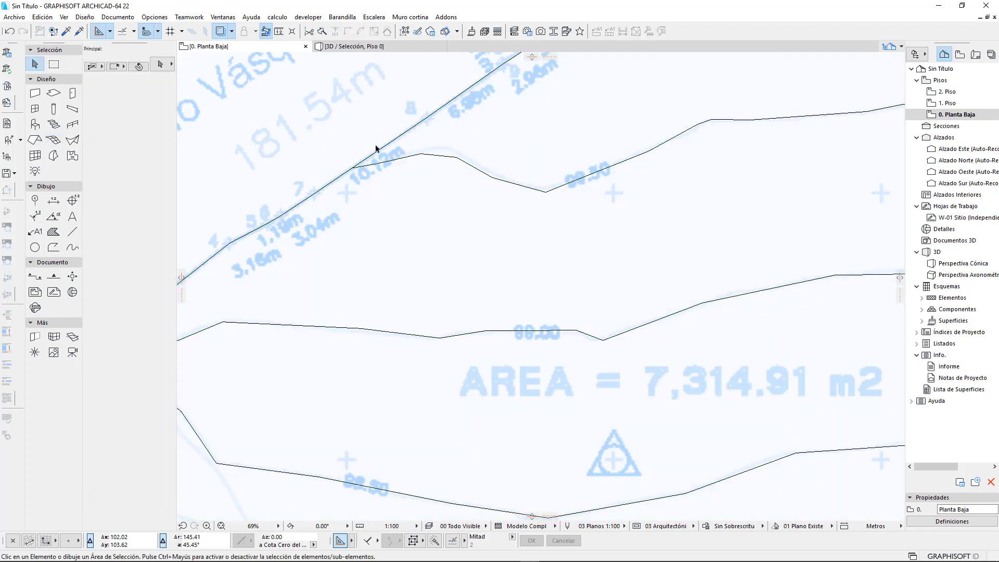
click(379, 150)
click(53, 140)
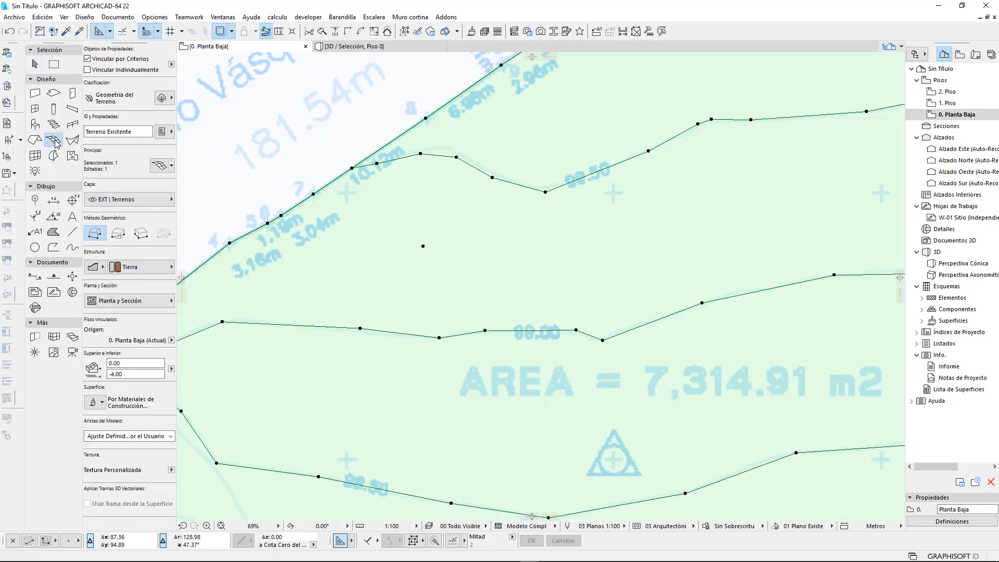
click(654, 221)
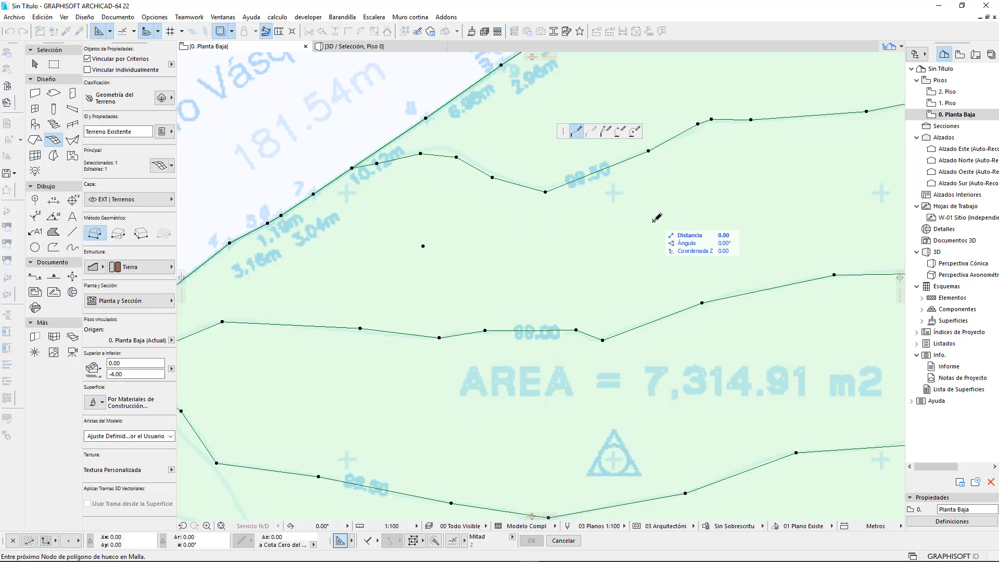
click(654, 220)
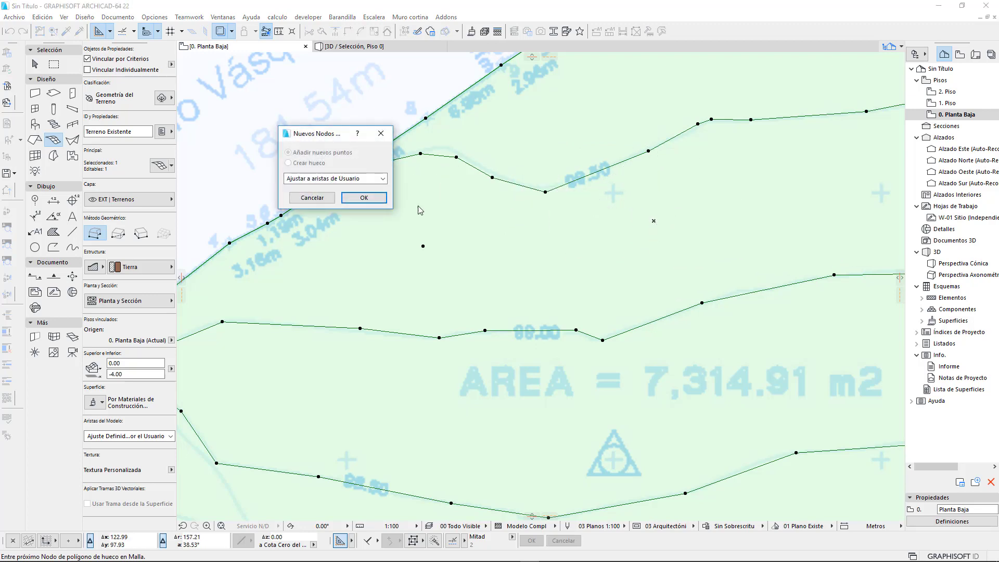
click(316, 180)
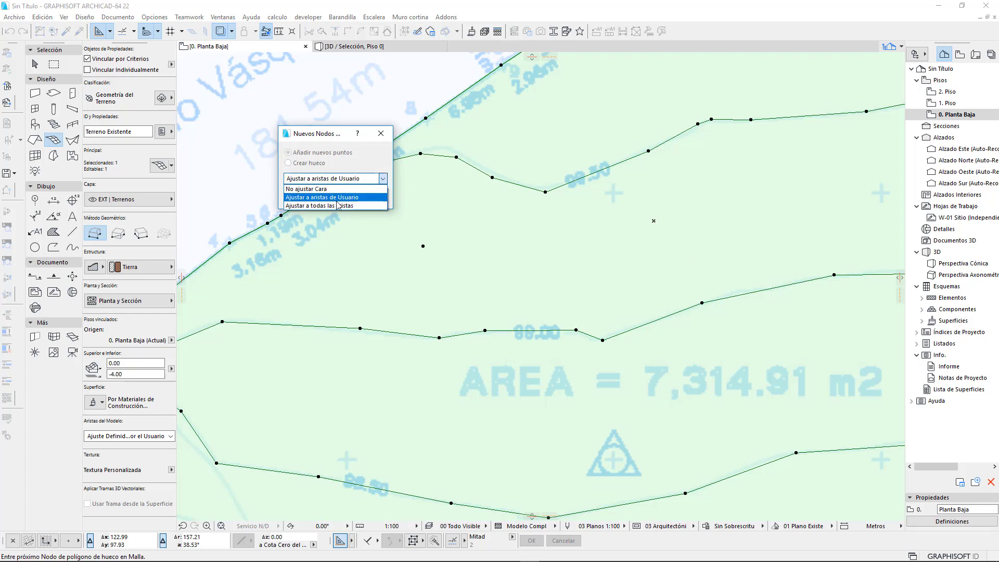
click(335, 197)
click(369, 196)
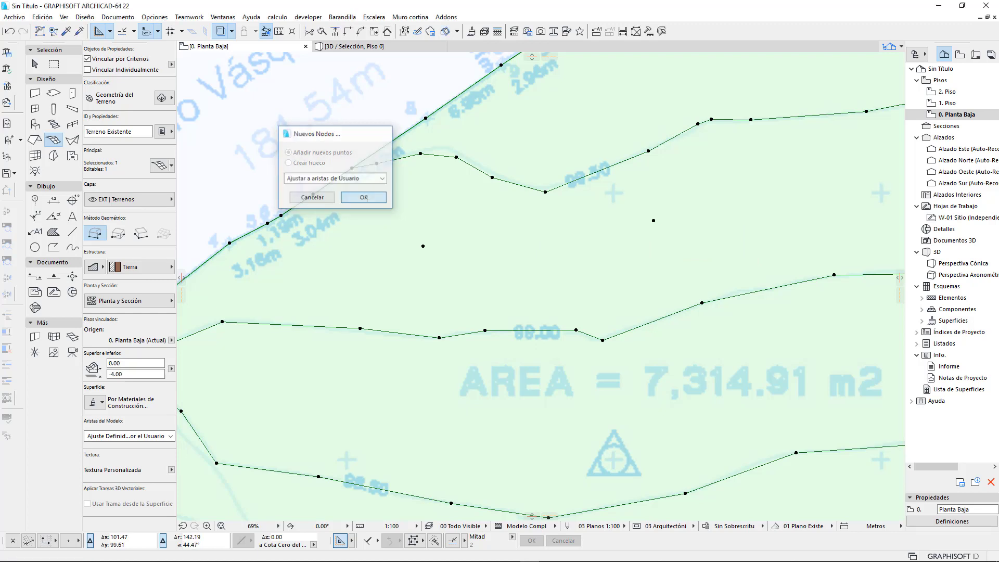
Open the height setting of the new single point near the 99.50 label, cancel it, and deselect the terrain mesh.
click(654, 221)
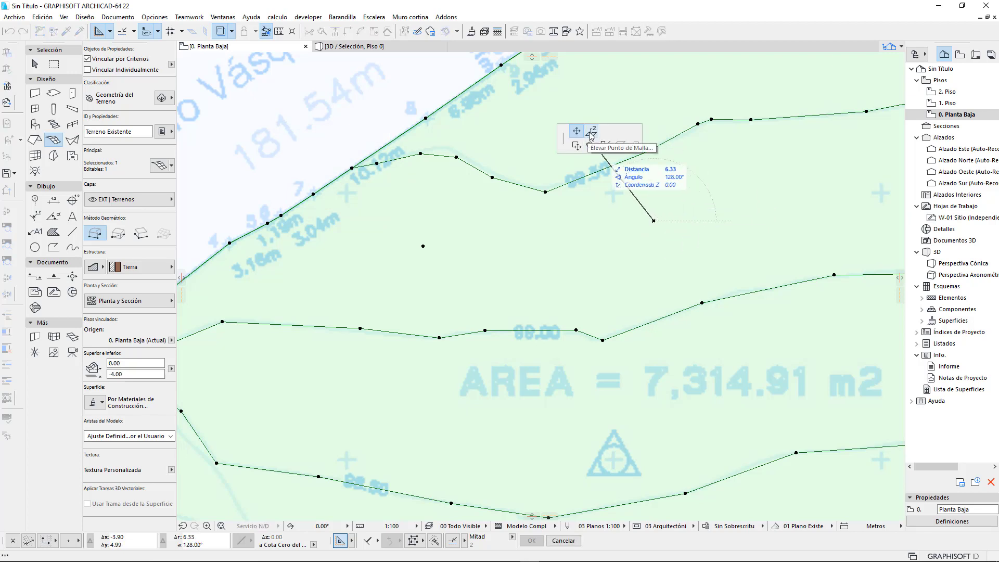
click(593, 134)
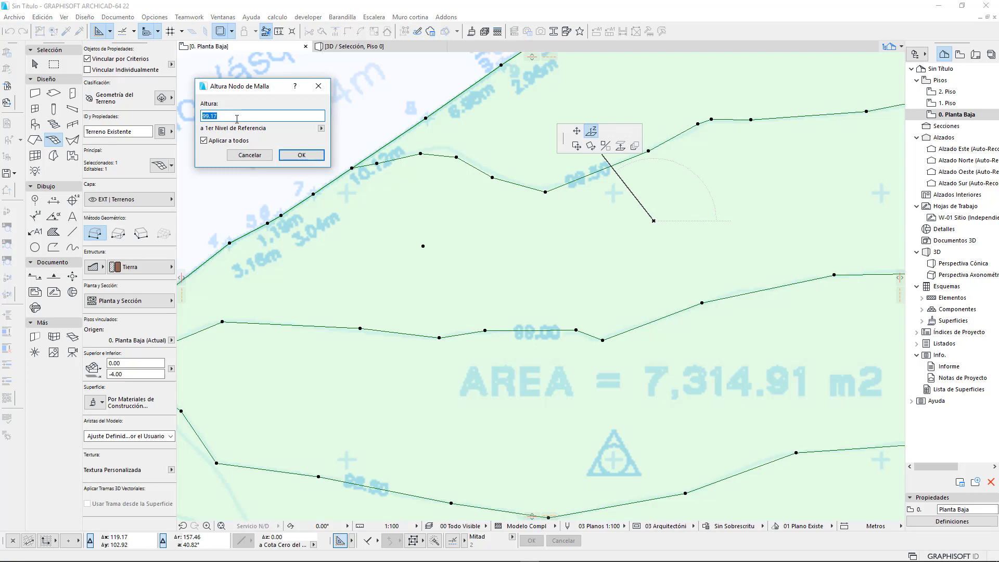
click(248, 154)
right_click(572, 231)
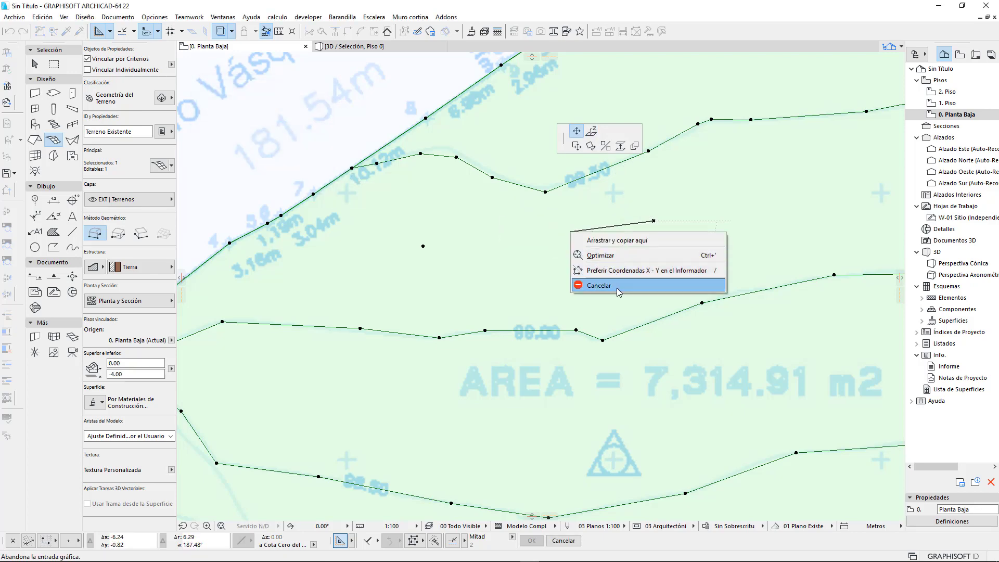
click(617, 284)
scroll(618, 276, down, 4)
key(Escape)
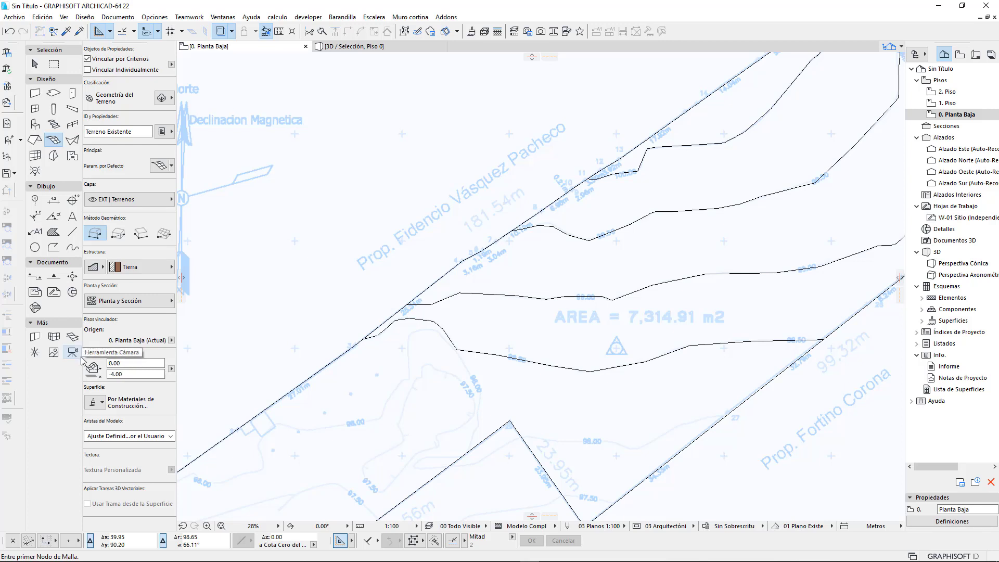
Place a level dimension between the 99.50 and 99.00 contours with gravity set to the mesh.
click(72, 200)
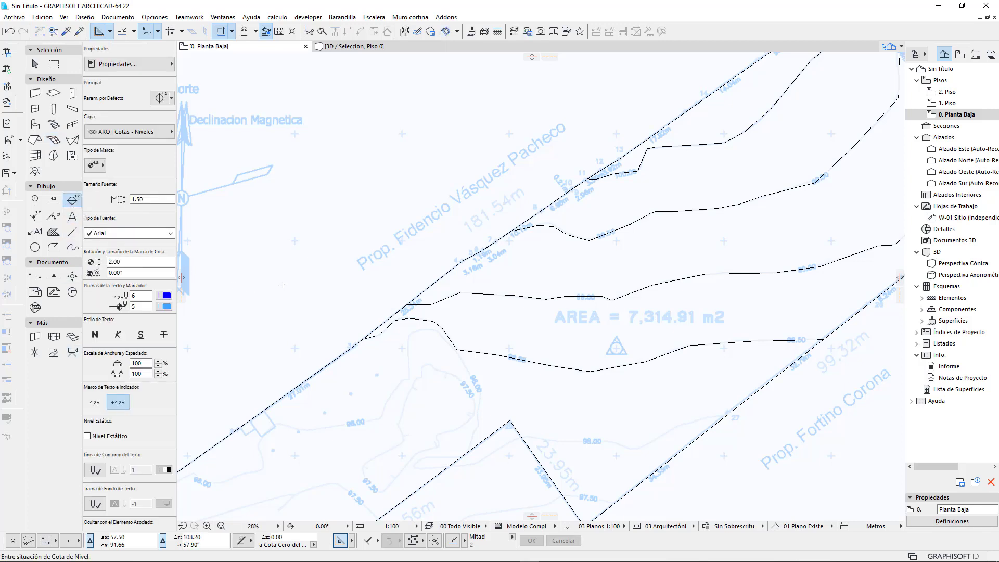
middle_drag(291, 278, 288, 231)
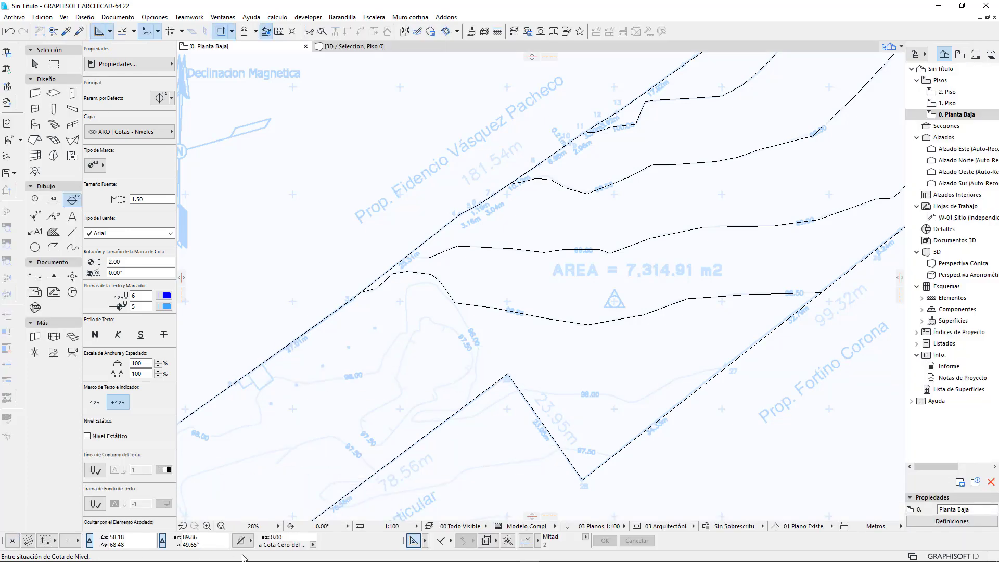
click(245, 543)
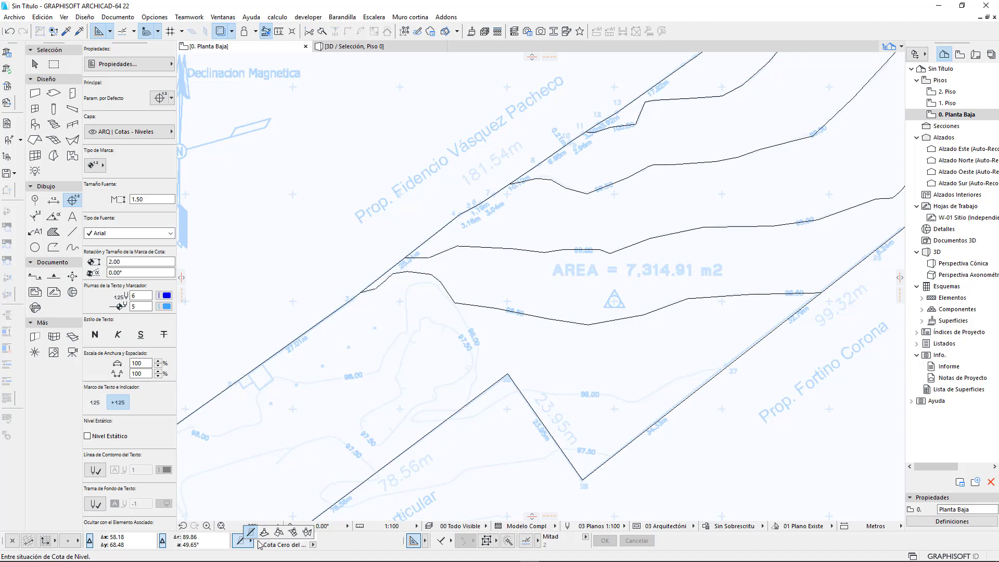
click(294, 532)
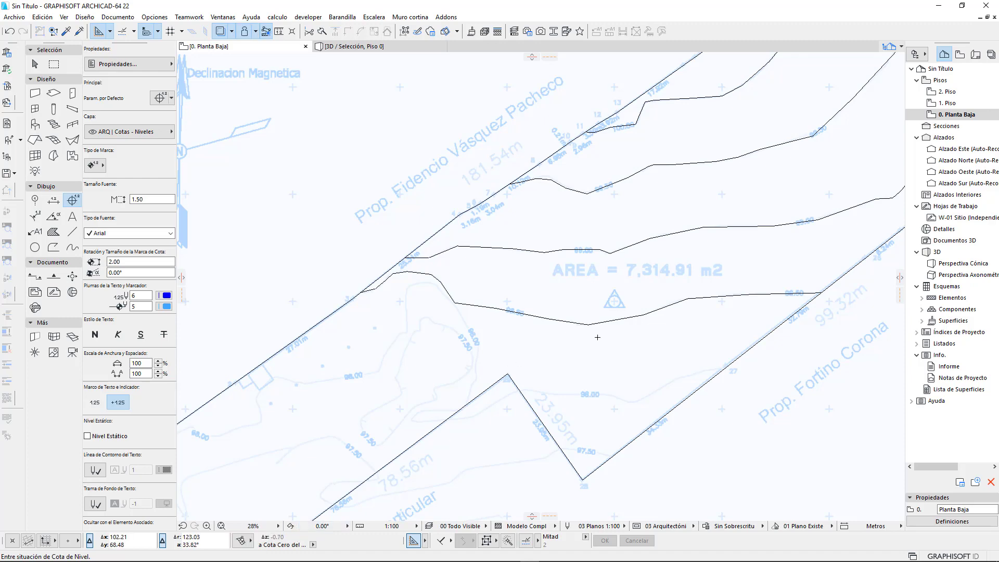
middle_drag(639, 297, 559, 340)
scroll(573, 320, up, 3)
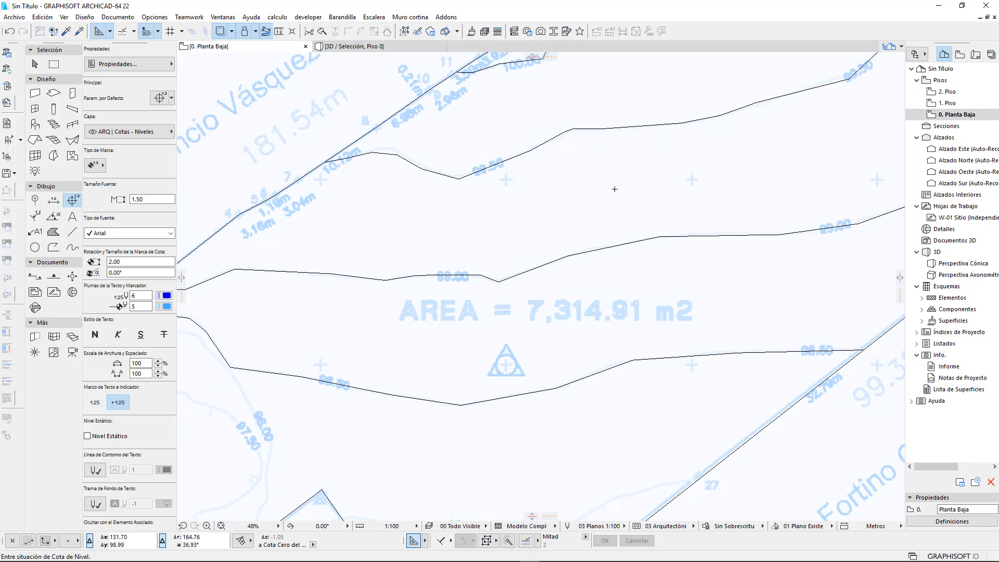
scroll(630, 200, up, 8)
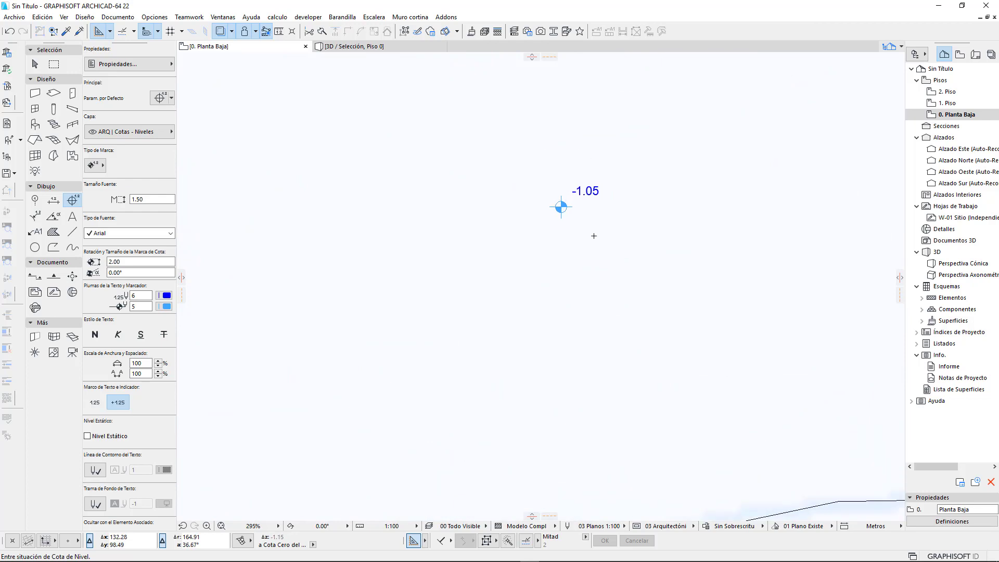
Set the level dimension's text content to Texto Personalizado with the value a 1er Nivel de Referencia.
click(35, 64)
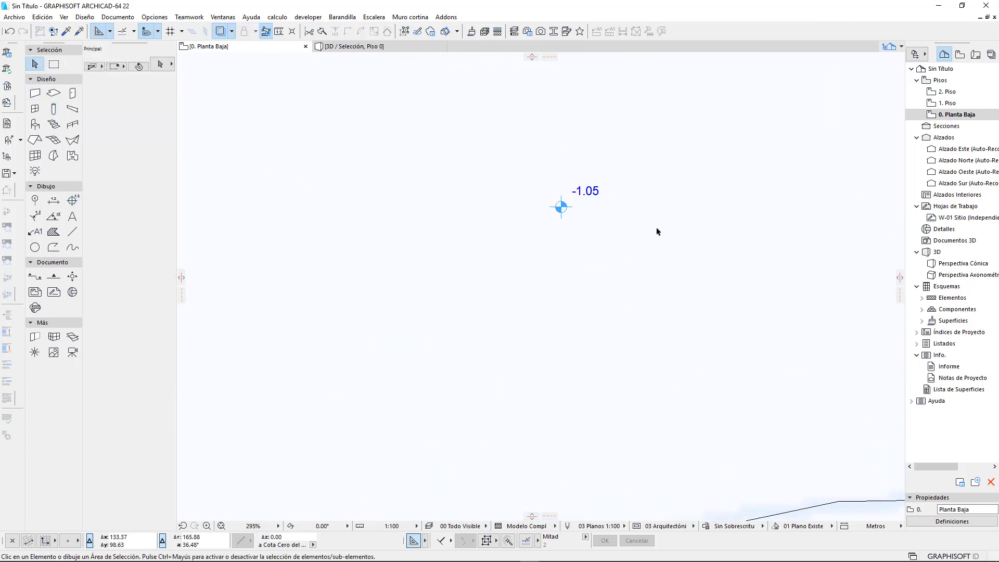
click(598, 193)
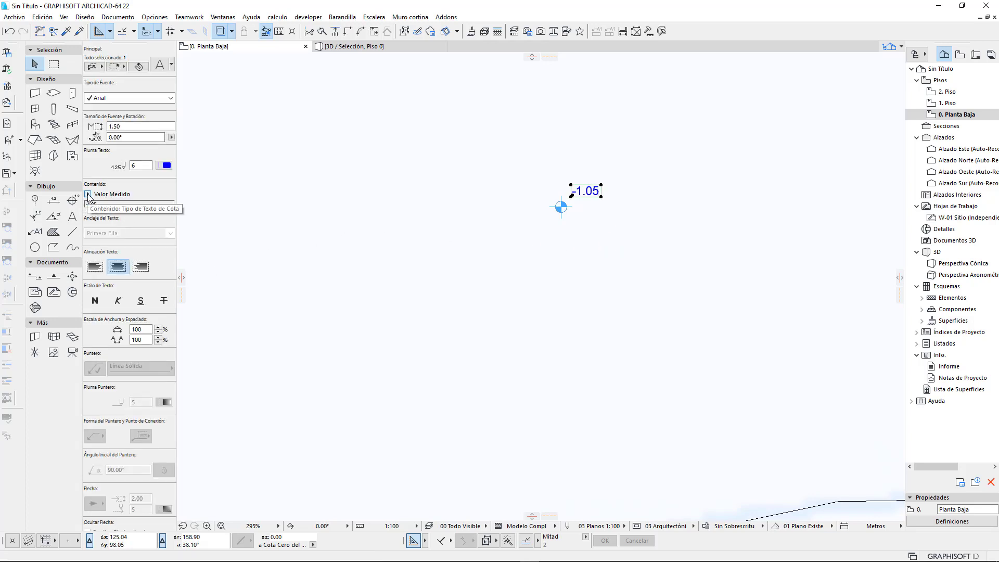
click(88, 197)
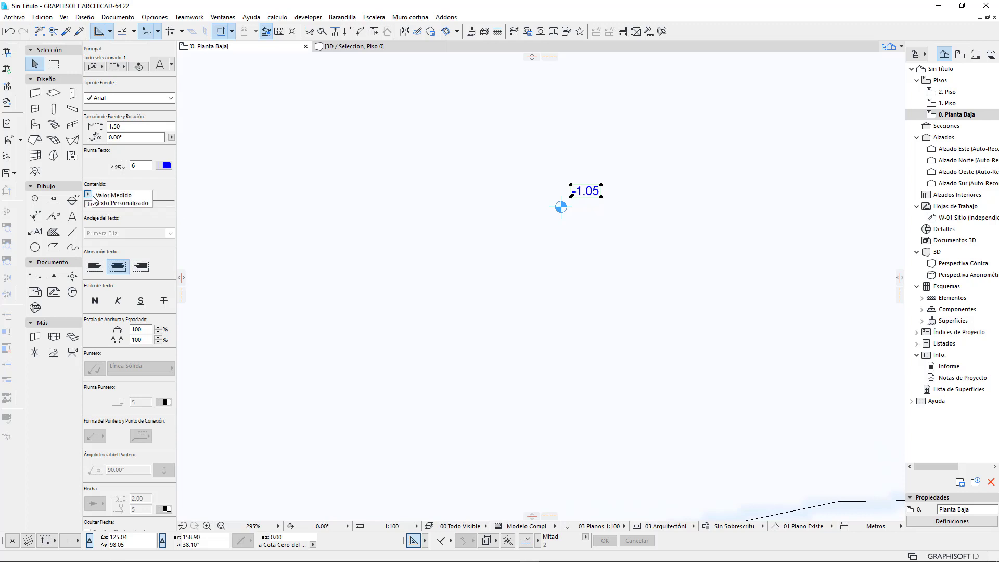
click(133, 204)
click(168, 205)
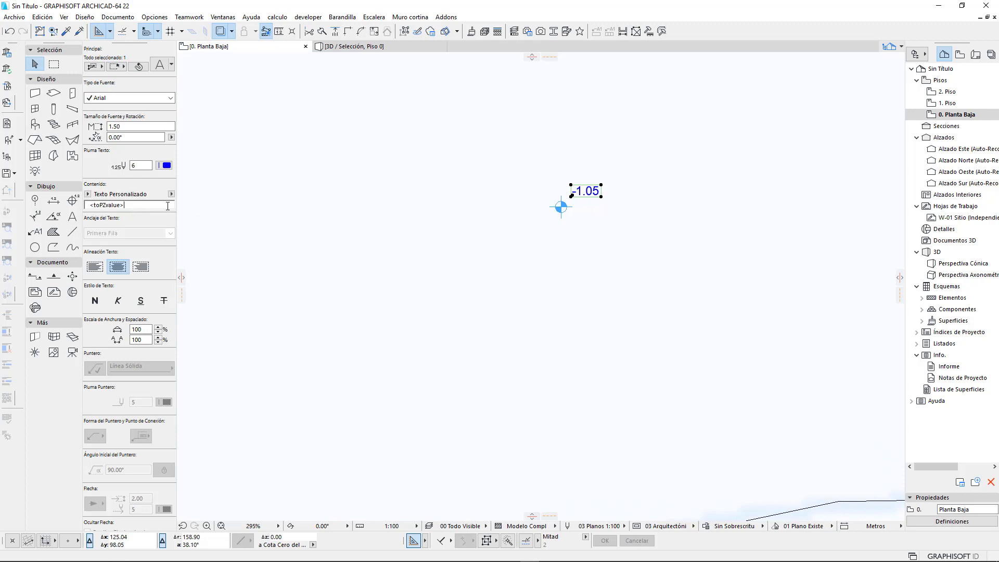
drag(107, 206, 98, 213)
click(171, 195)
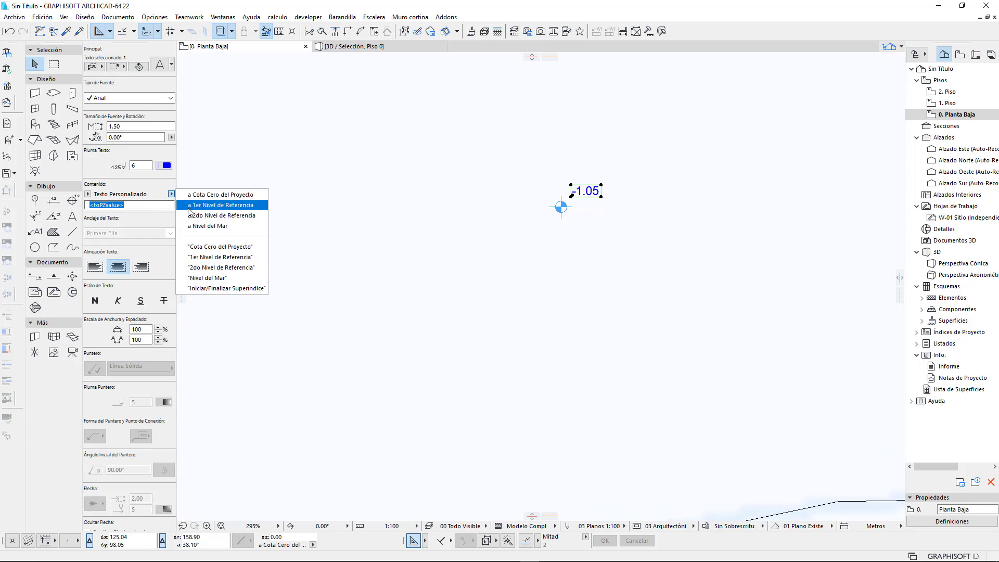
click(234, 206)
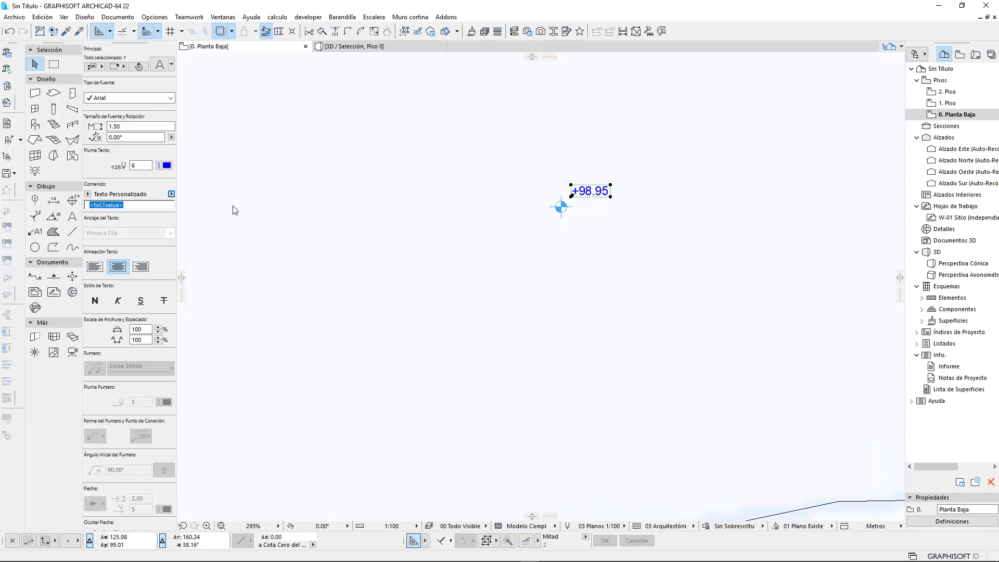
click(283, 259)
scroll(464, 312, down, 3)
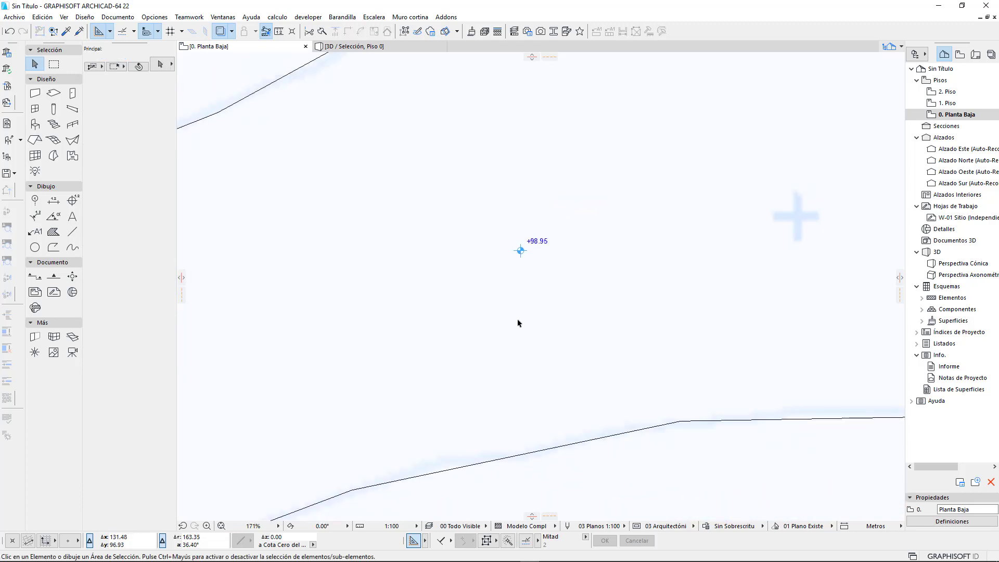
scroll(507, 249, up, 3)
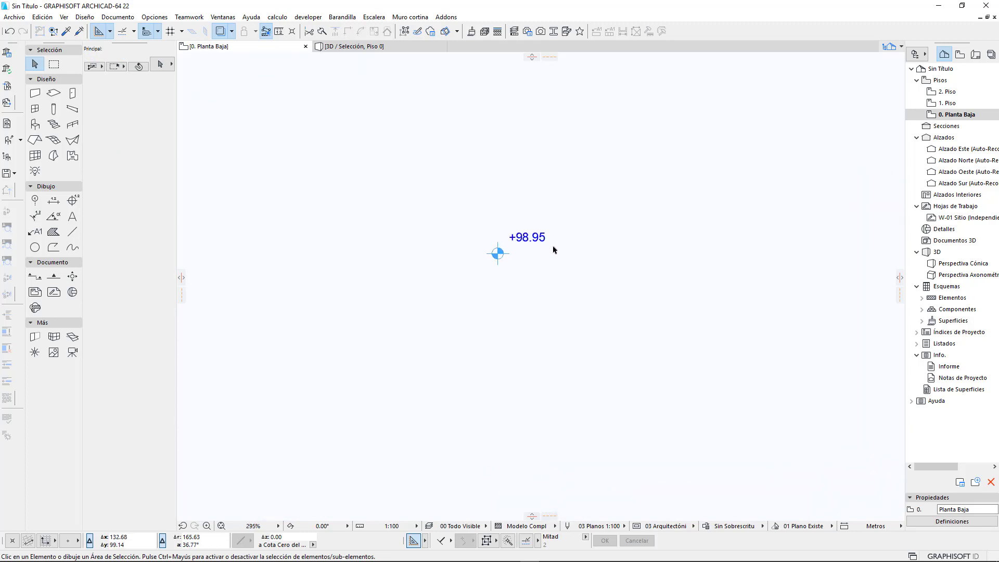
scroll(515, 262, down, 2)
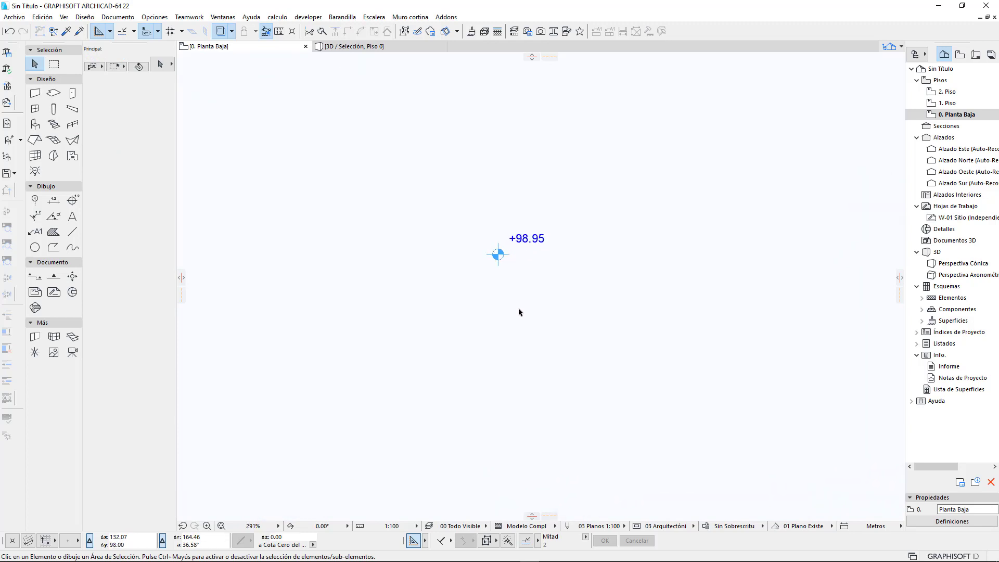
Move the level dimension down into the area between the 99.00 and 98.50 contours.
click(505, 271)
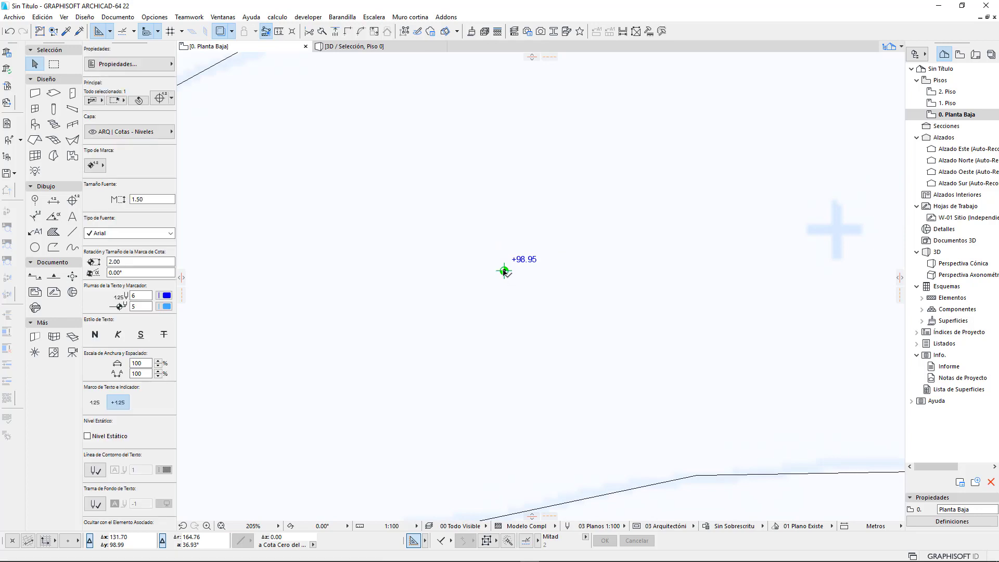
click(505, 271)
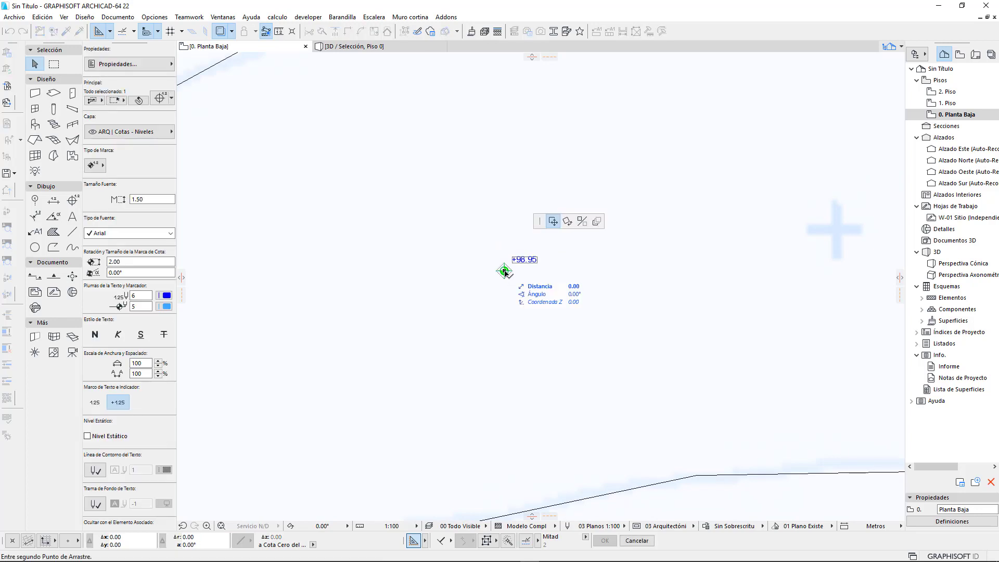
scroll(469, 261, down, 3)
middle_drag(423, 395, 859, 171)
mouse_move(364, 393)
middle_down()
mouse_move(284, 452)
mouse_move(424, 439)
middle_up()
scroll(419, 312, up, 5)
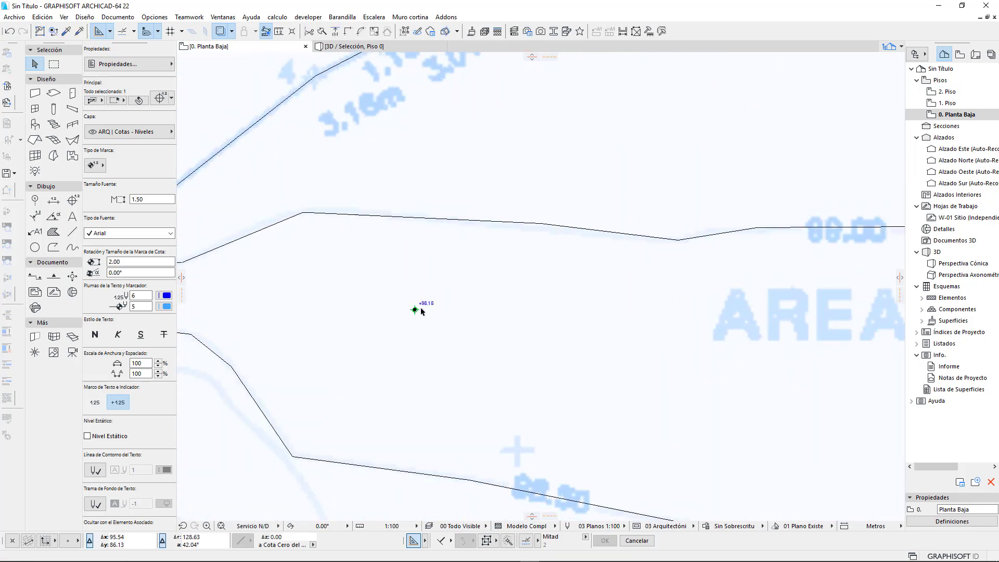
scroll(422, 312, up, 4)
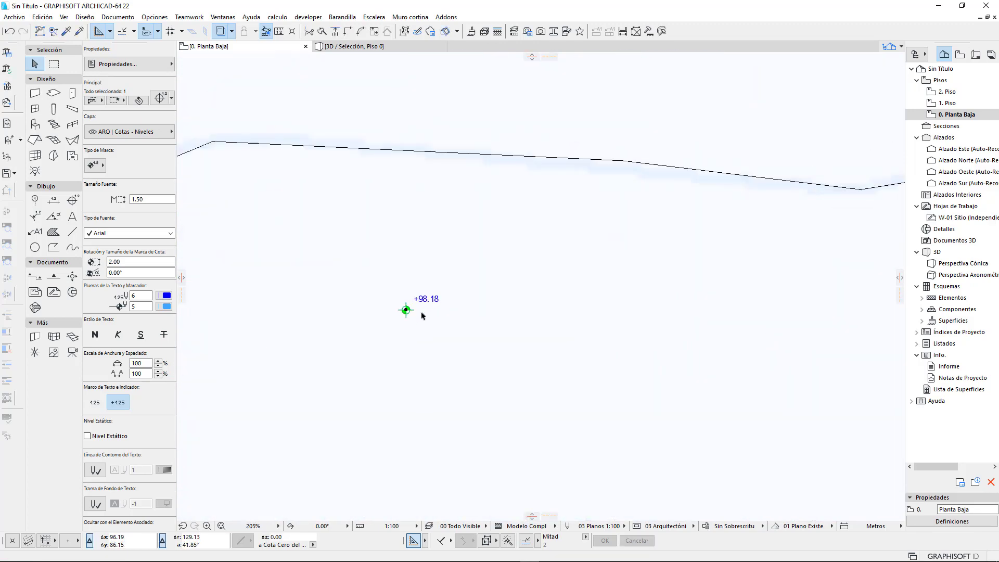
Check the mesh elevation at several spots between the 99.00 and 98.50 contours by moving the level dimension around.
click(395, 310)
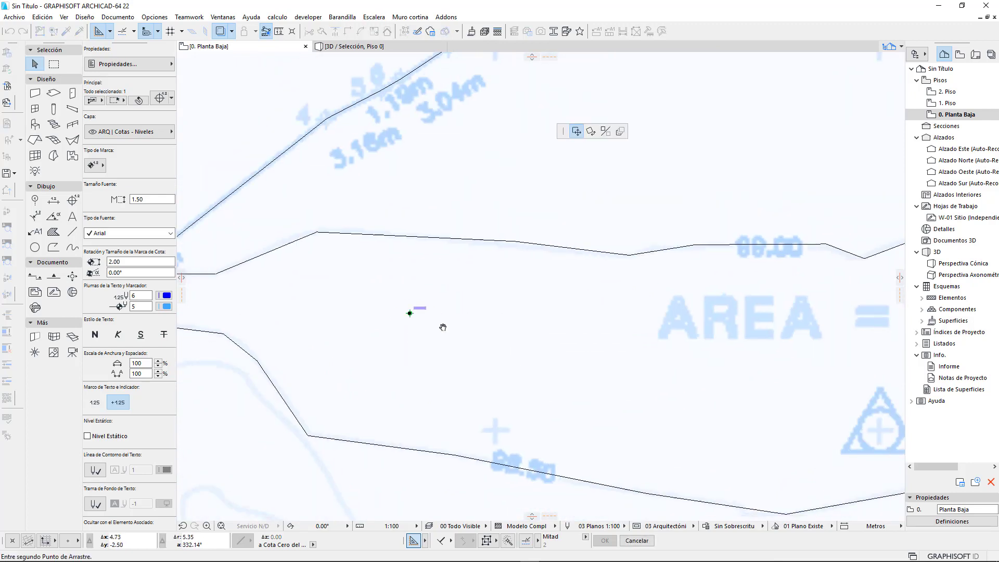
click(415, 318)
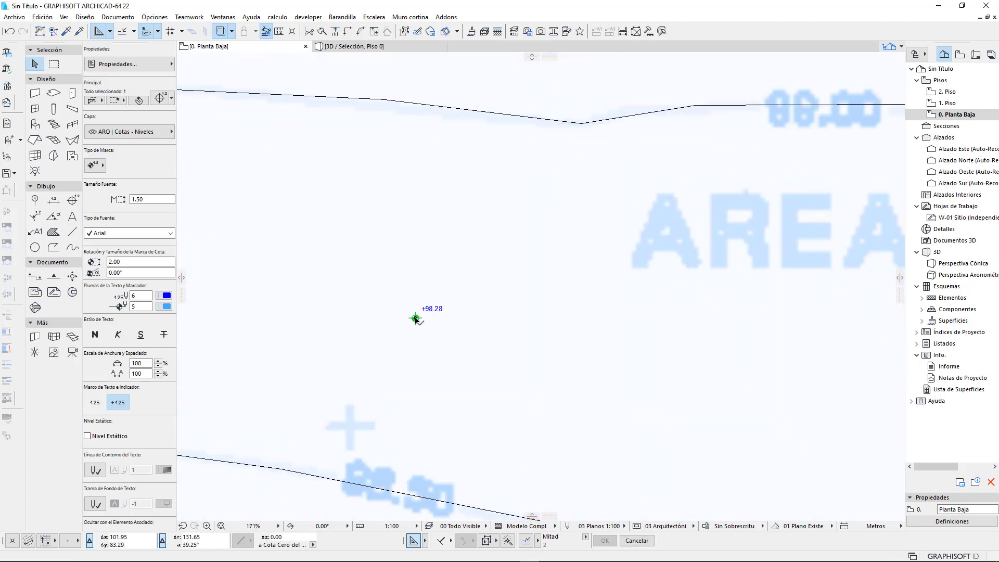
click(416, 318)
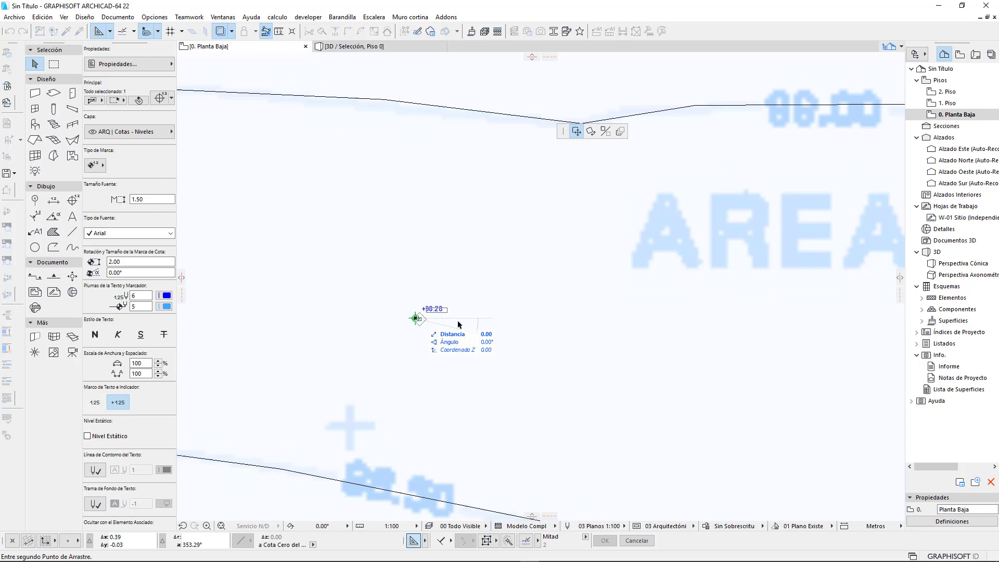
click(573, 257)
click(572, 257)
click(430, 407)
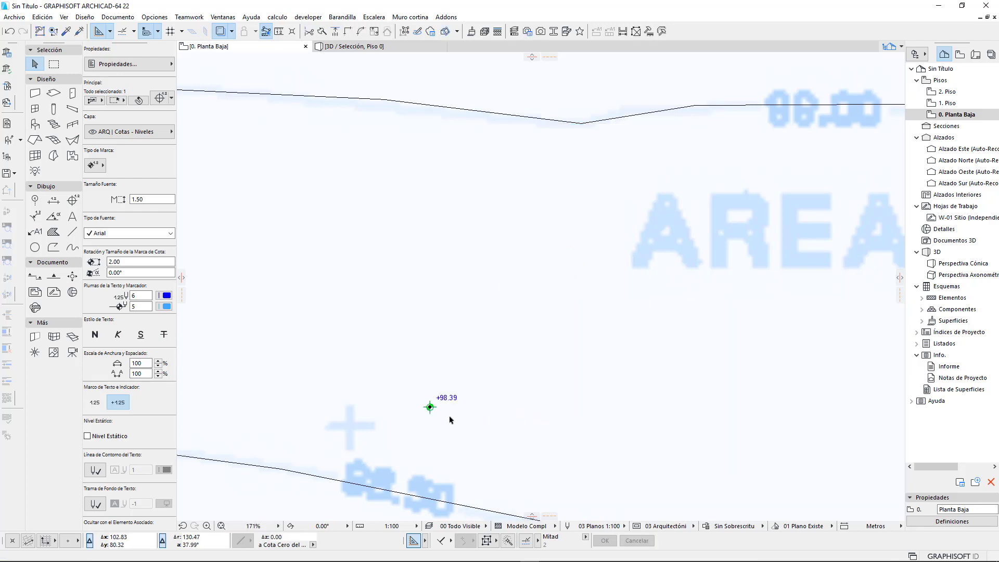
click(430, 407)
click(301, 221)
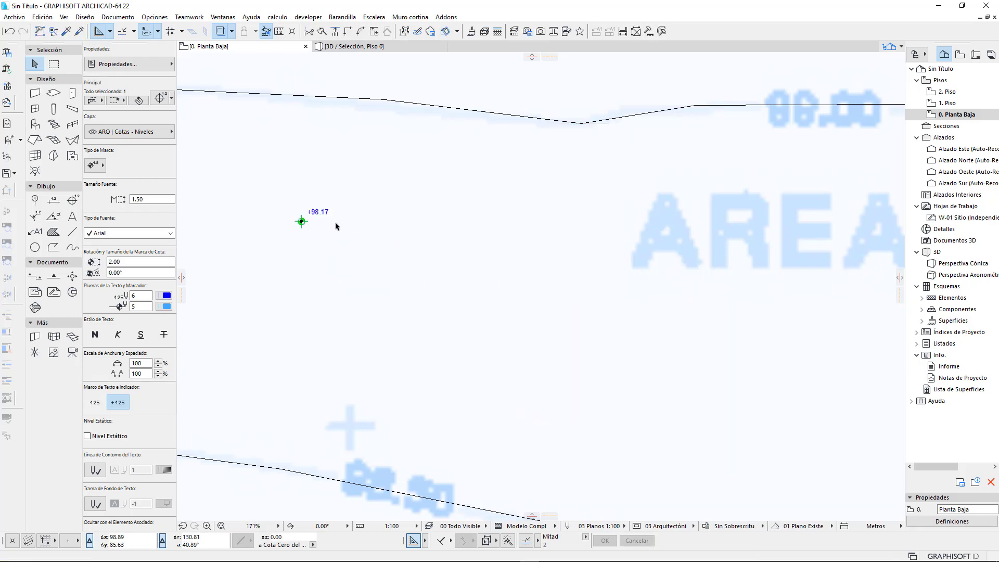
middle_drag(379, 215, 510, 212)
scroll(510, 212, down, 3)
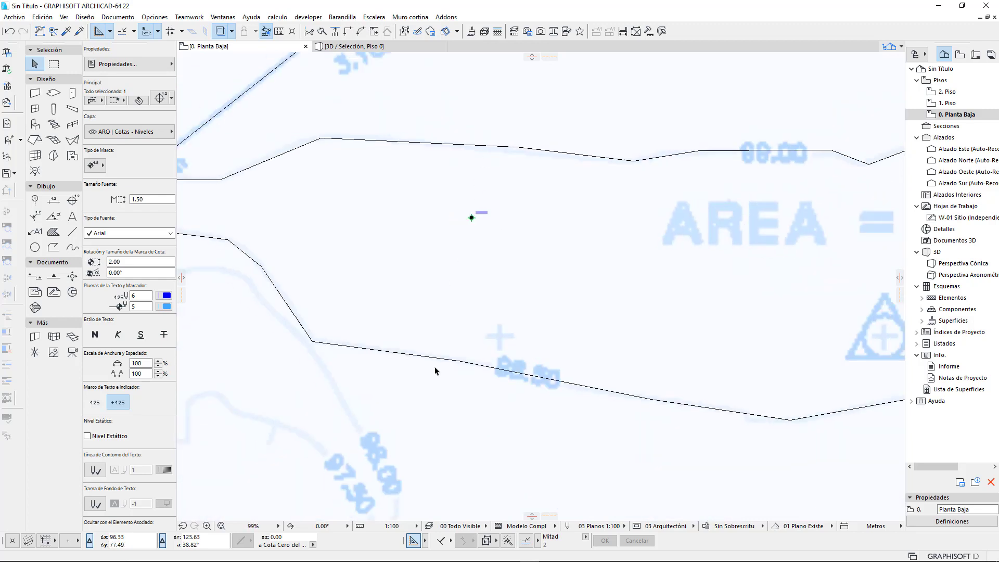
scroll(471, 229, up, 5)
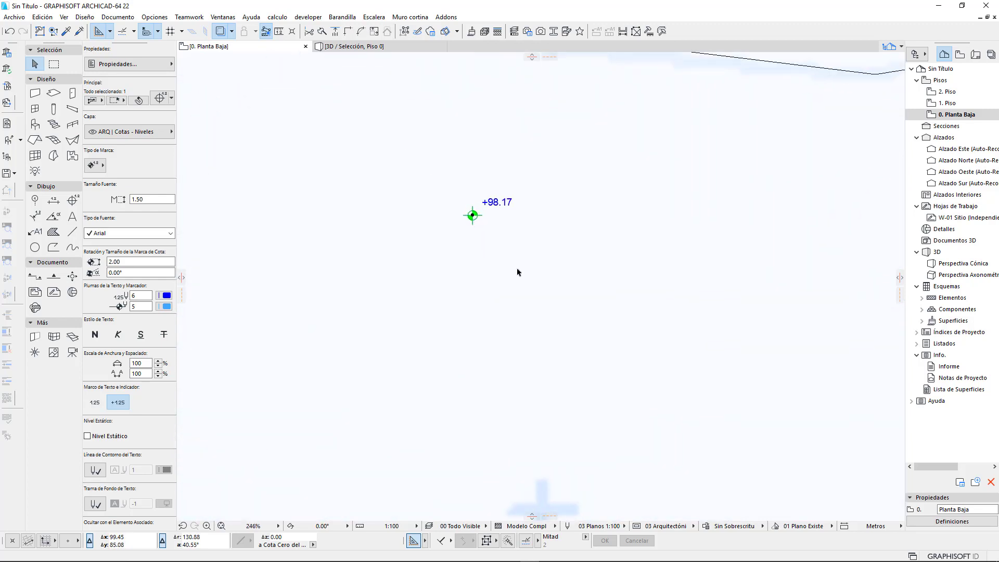
scroll(517, 272, down, 2)
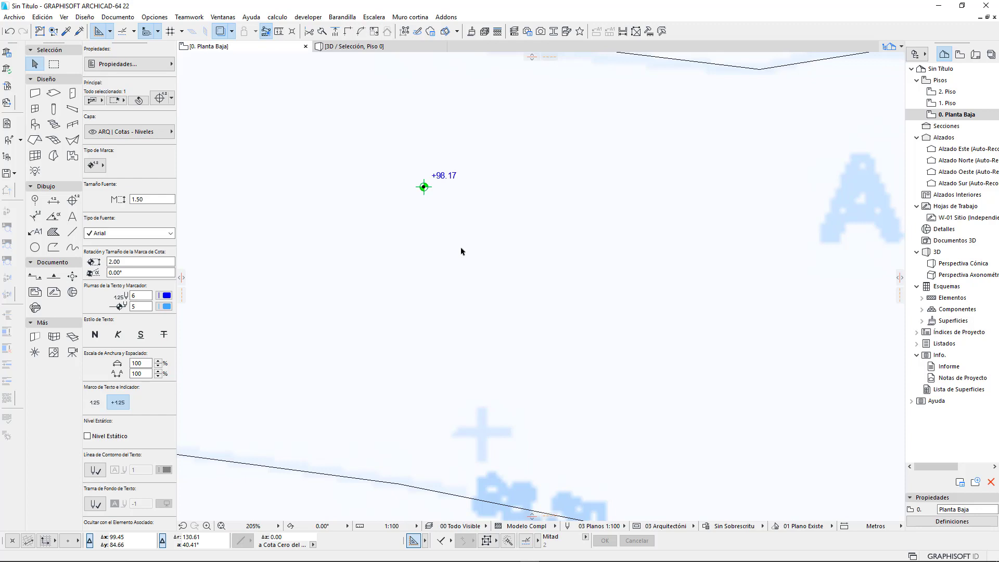
Move the level dimension to three more spots above the 98.50 label to compare the mesh elevations there.
click(424, 187)
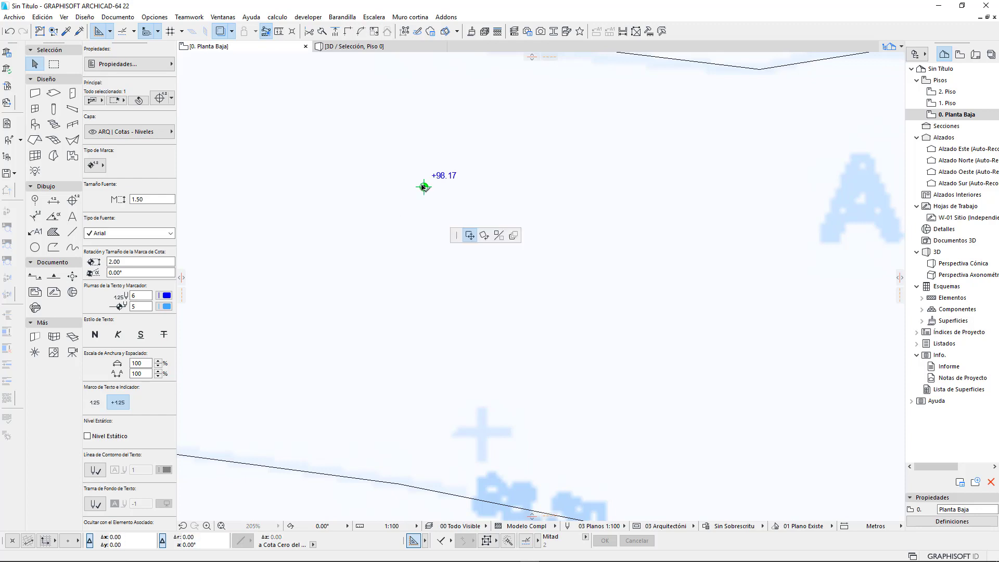
click(338, 261)
click(338, 261)
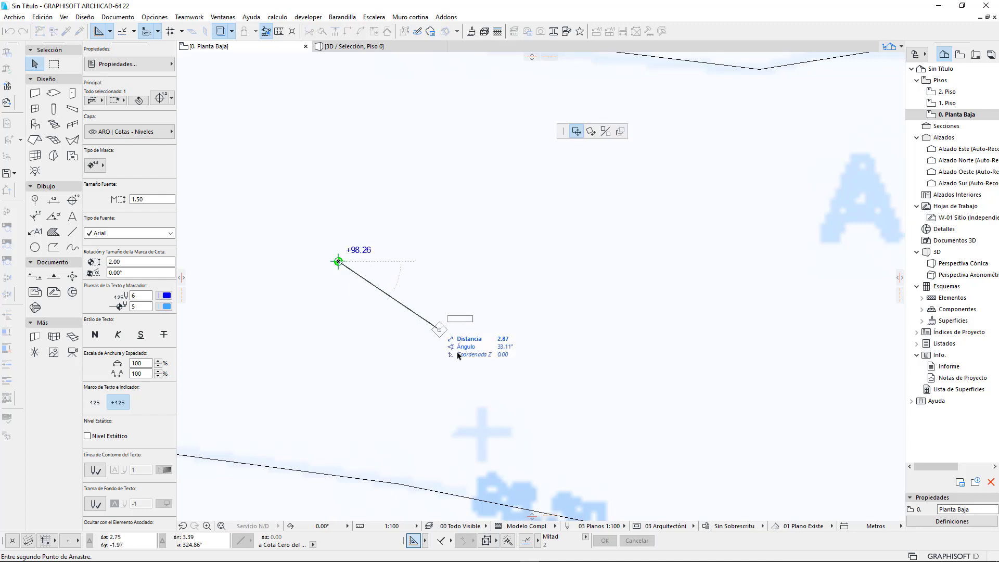
click(458, 353)
click(458, 353)
click(401, 248)
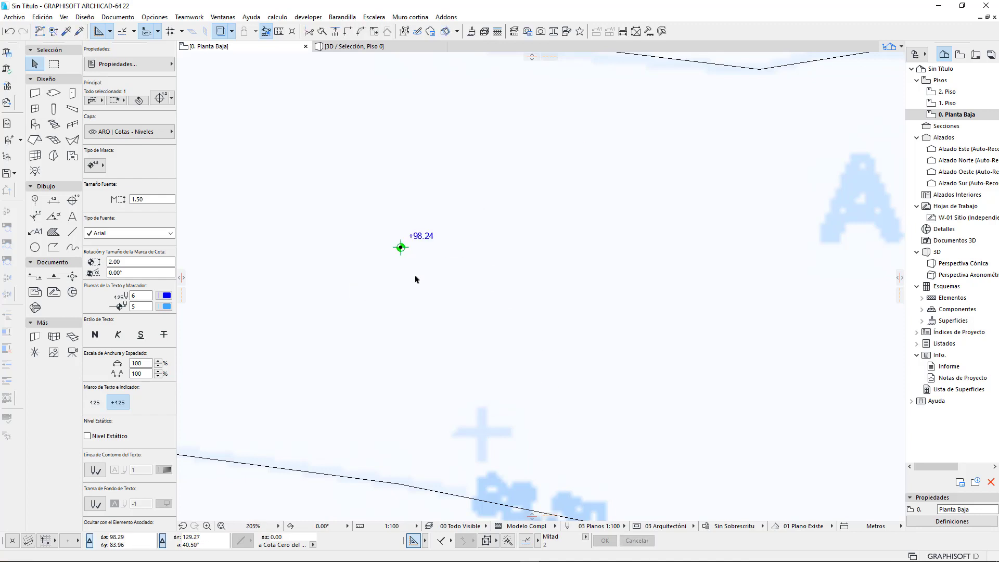
scroll(416, 279, down, 3)
scroll(417, 266, up, 4)
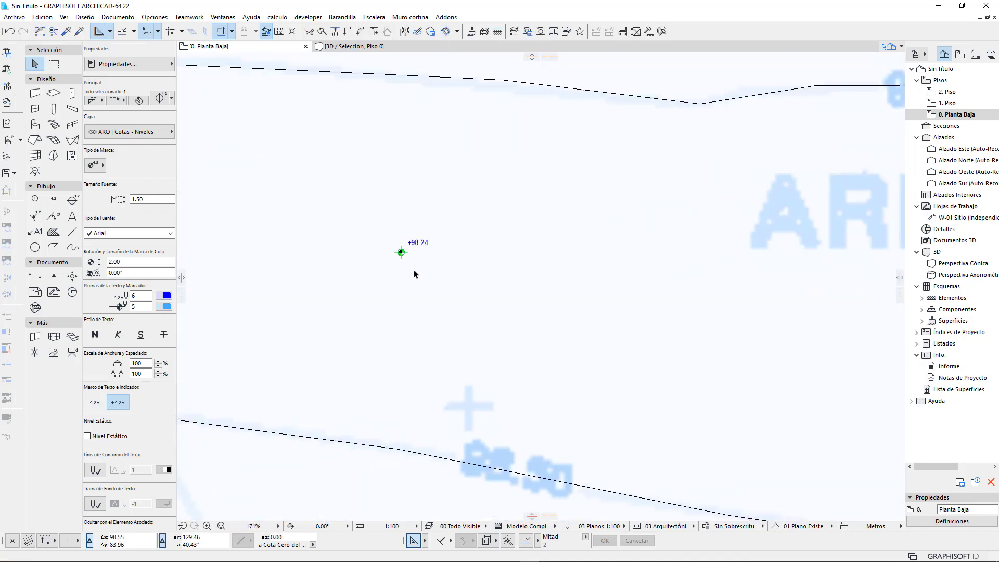
middle_drag(419, 264, 460, 239)
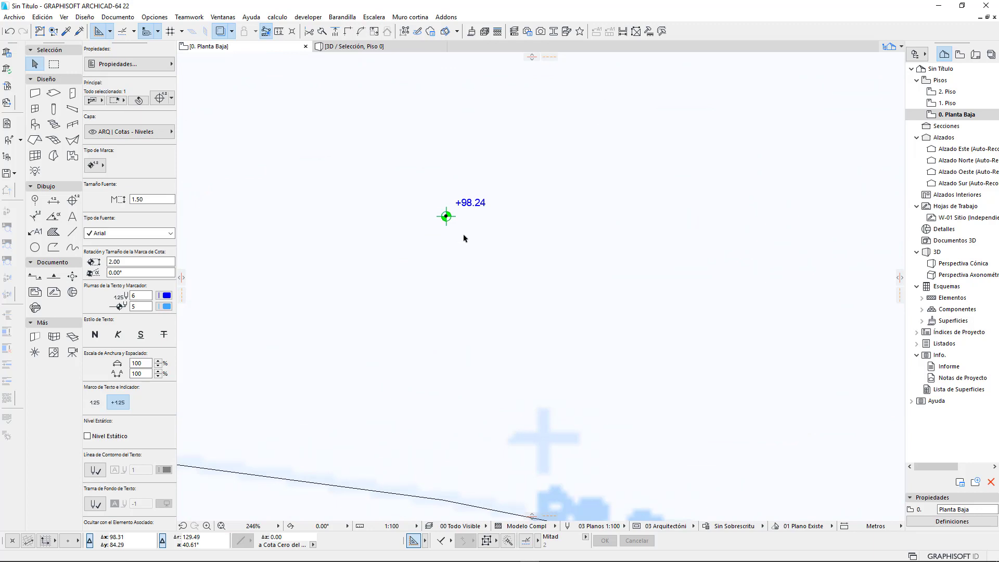
Drag a copy of the level dimension toward the AREA label and deselect it.
key(ctrl+d)
key(ctrl)
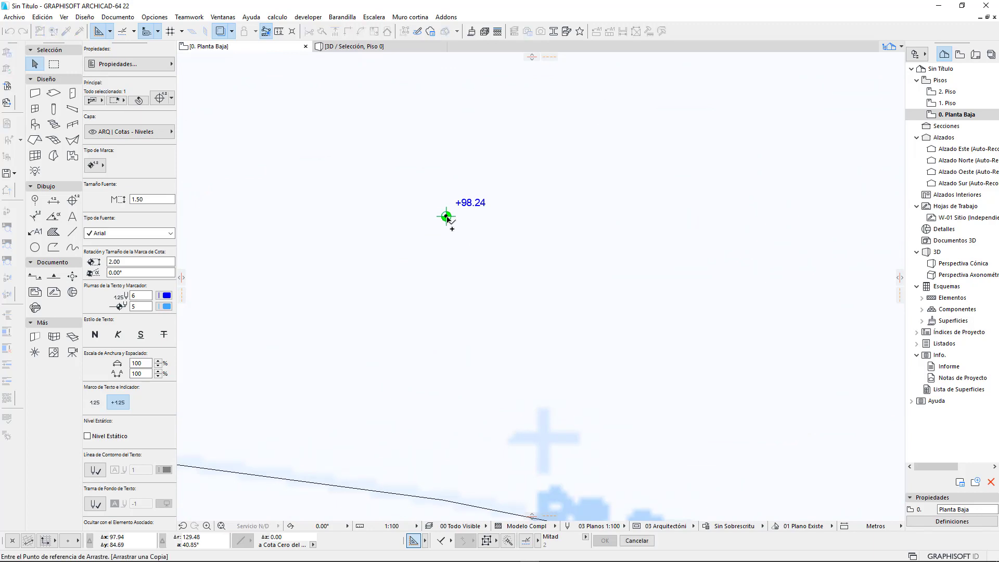
click(446, 216)
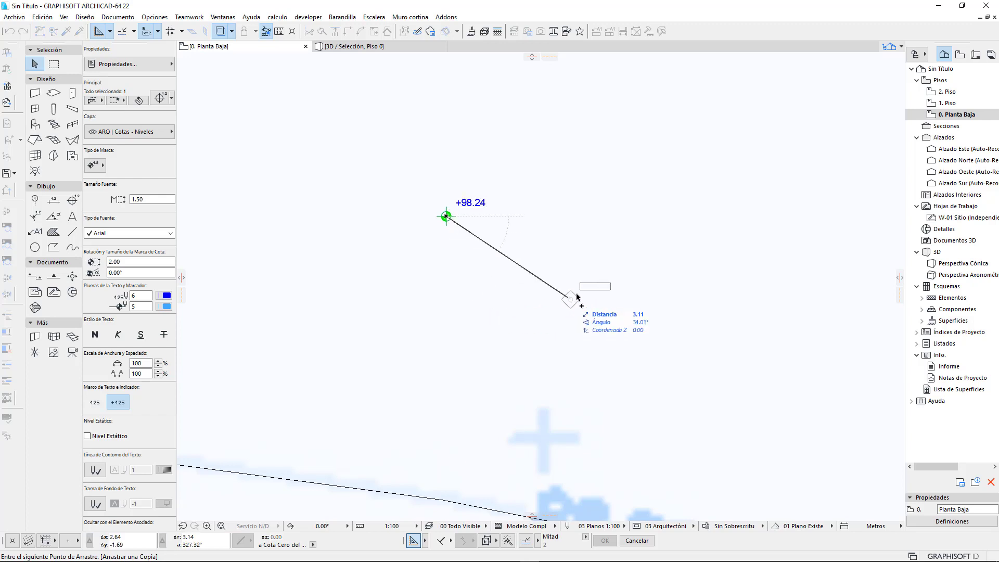
middle_drag(521, 294, 406, 255)
click(468, 215)
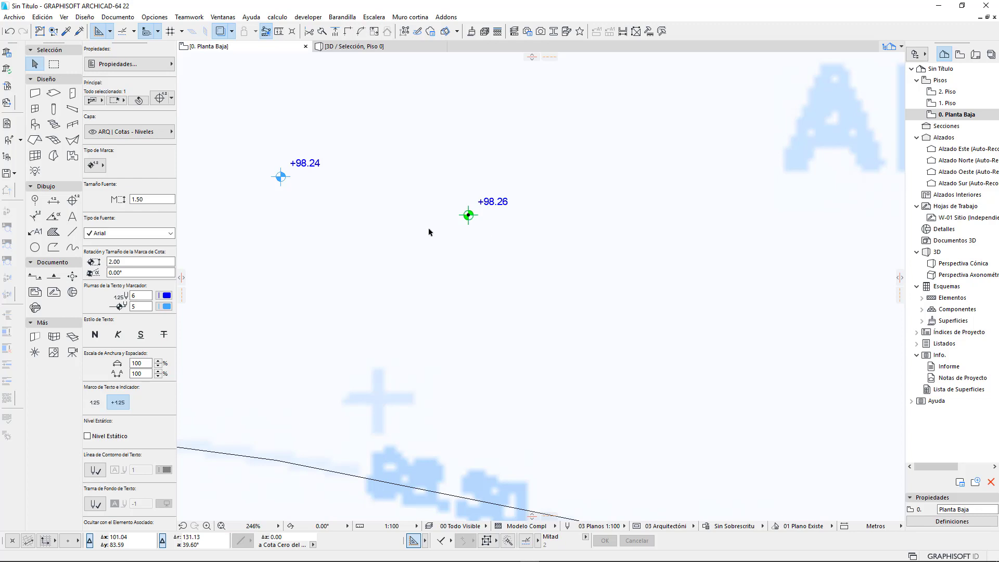
click(545, 221)
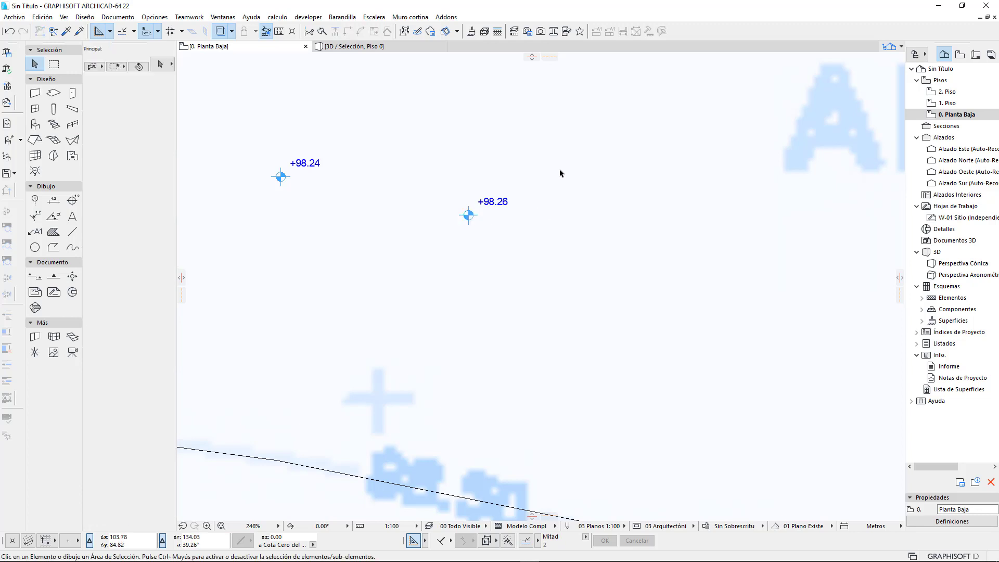
Inspect the custom text content of the copied level dimension and deselect it without changes.
click(494, 201)
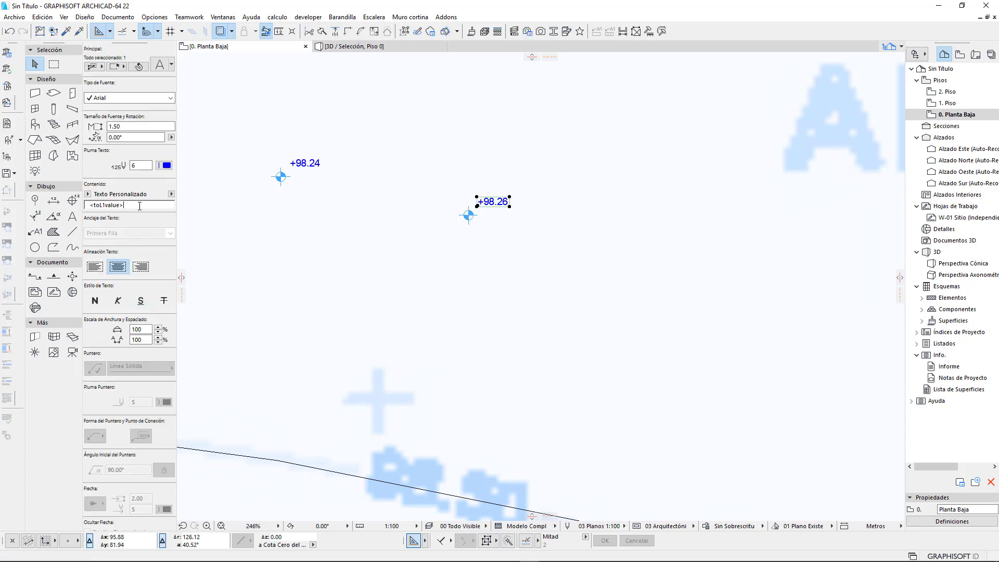
double_click(139, 207)
key(Escape)
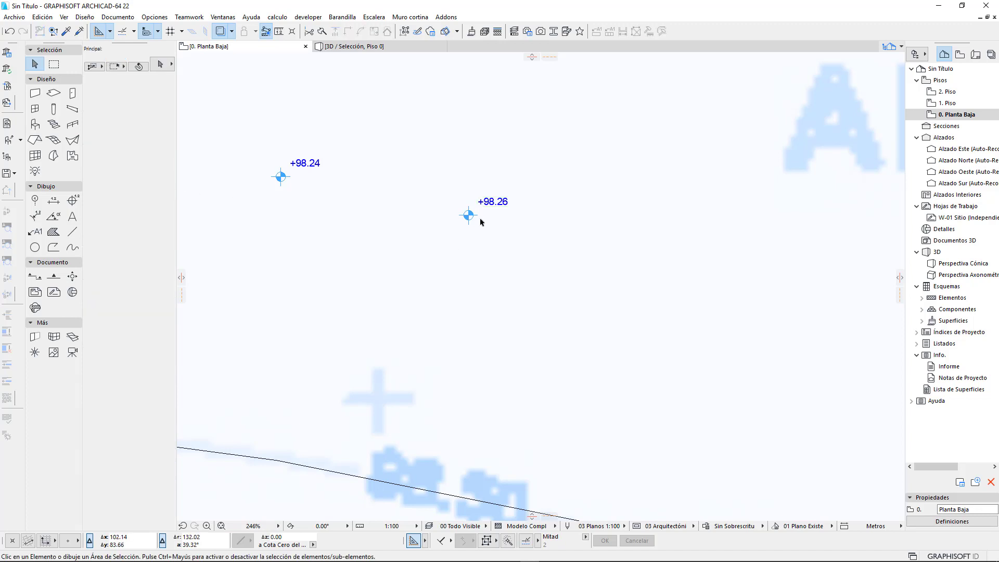
Move the copied level dimension closer to the AREA label to check the elevation there.
click(470, 216)
click(468, 215)
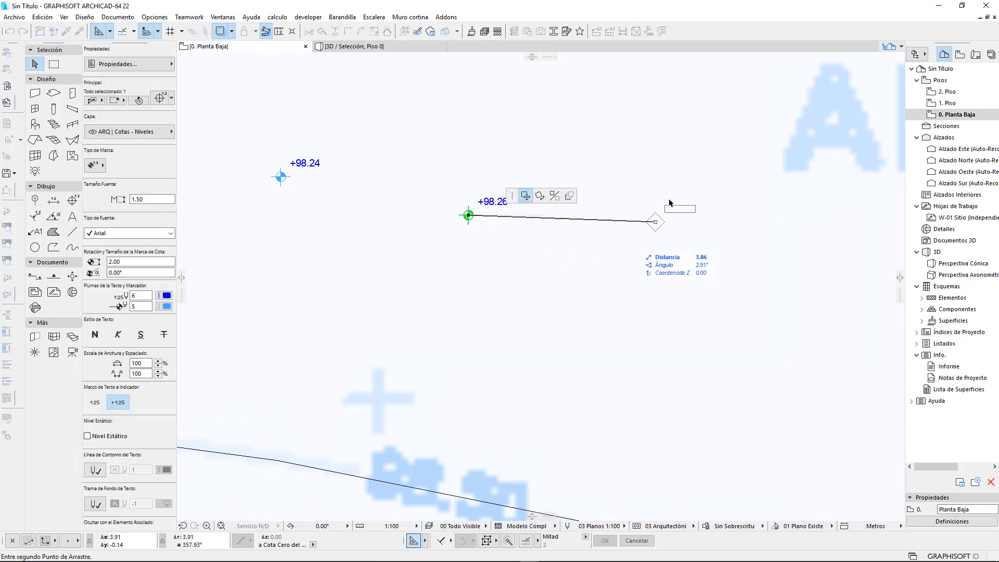
click(694, 163)
scroll(697, 214, down, 3)
scroll(527, 201, up, 2)
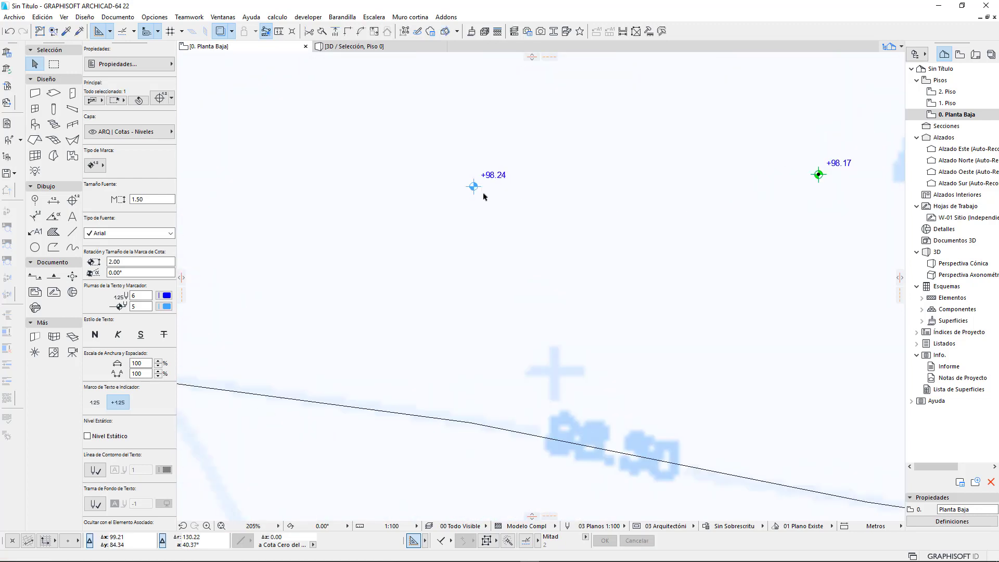
Move the original level dimension onto the contour vertex beside the 98.50 label.
click(474, 186)
click(473, 186)
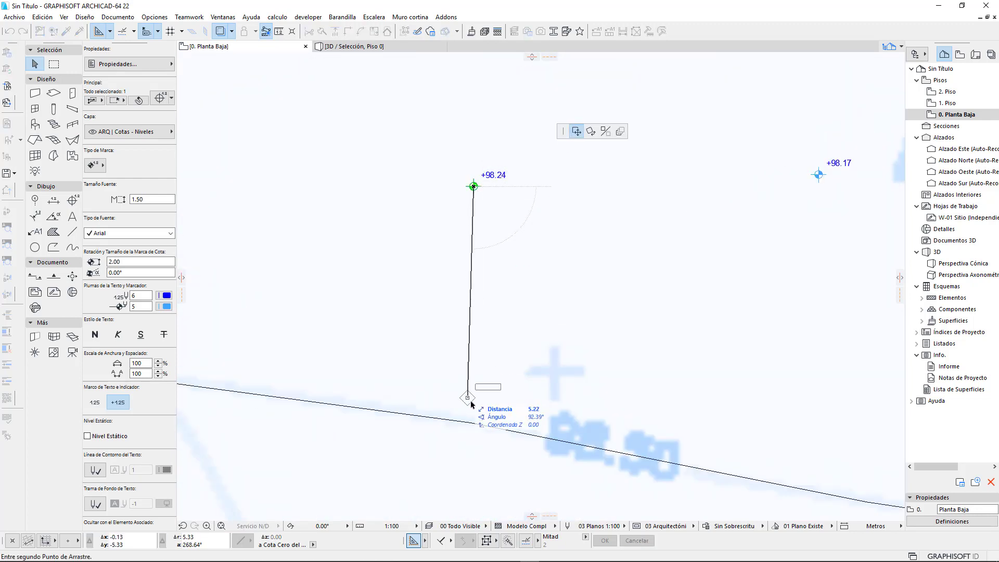
click(471, 422)
scroll(472, 367, up, 3)
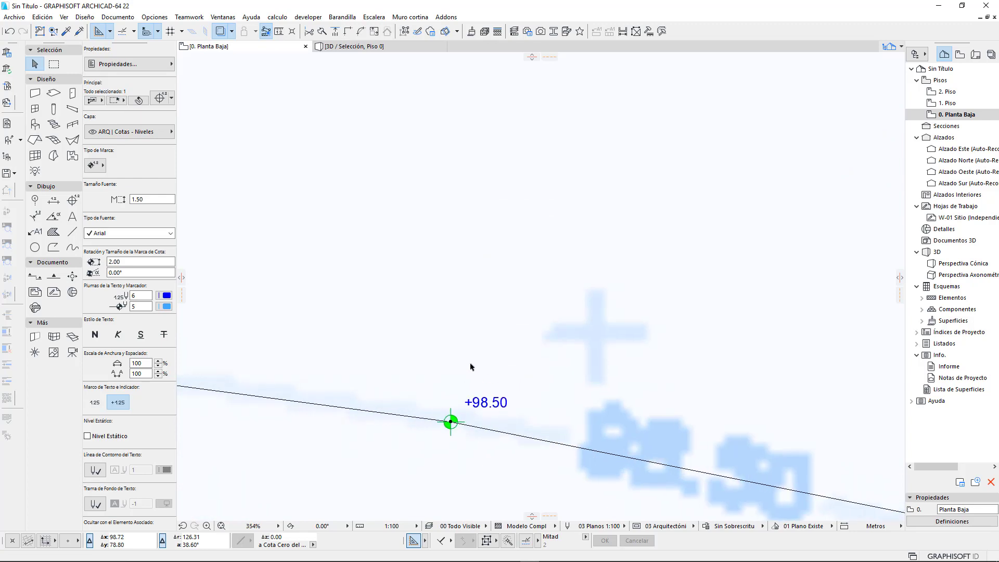
scroll(553, 410, down, 8)
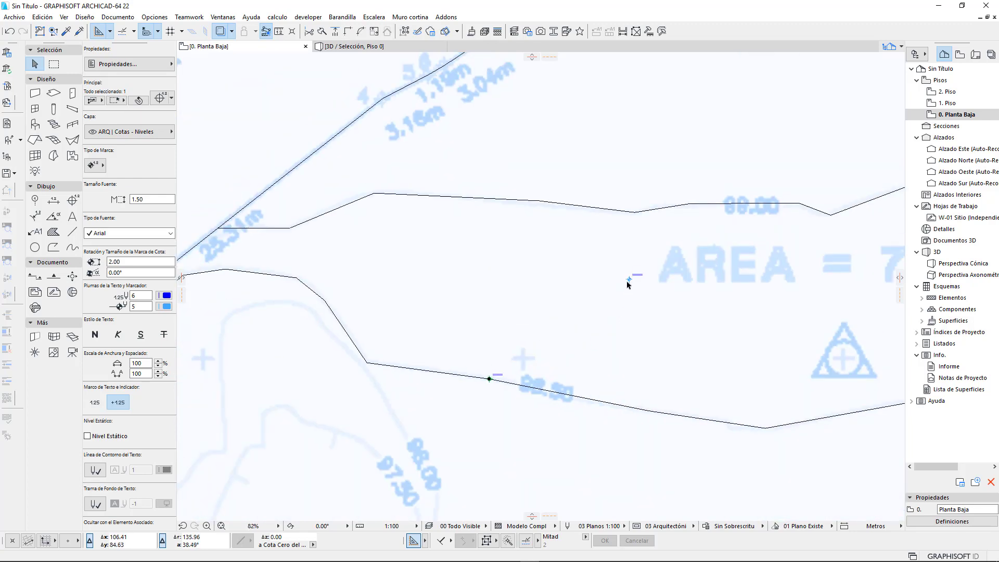
Move the copied level dimension onto the low vertex of the 99.00 contour beside its label and deselect it.
scroll(630, 282, up, 4)
click(625, 274)
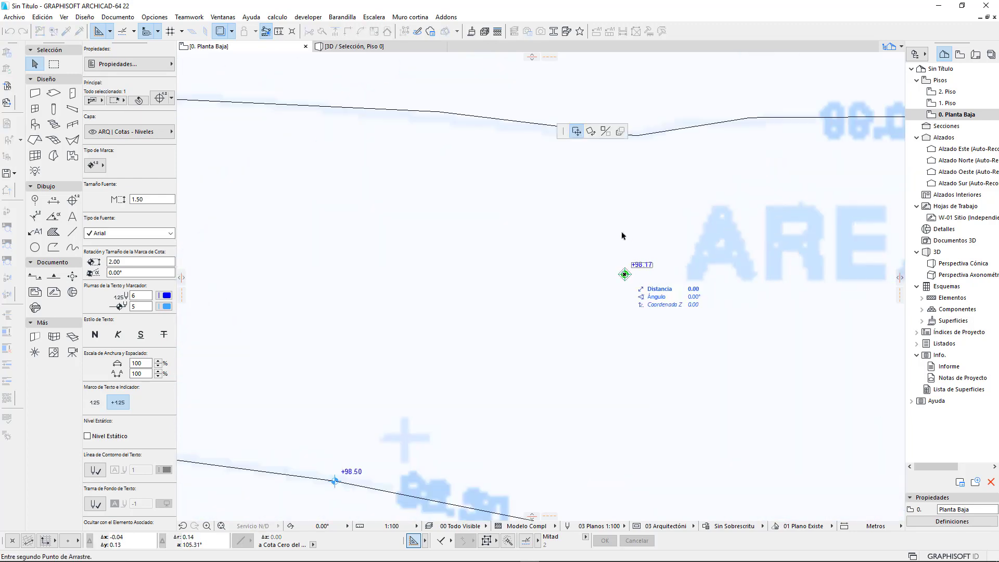
click(632, 136)
scroll(645, 112, up, 2)
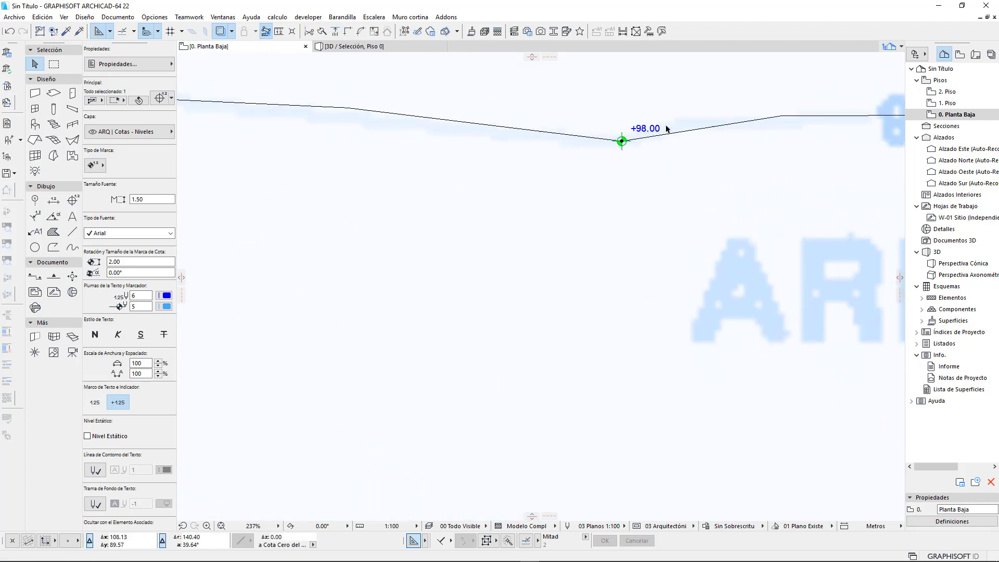
scroll(649, 217, down, 5)
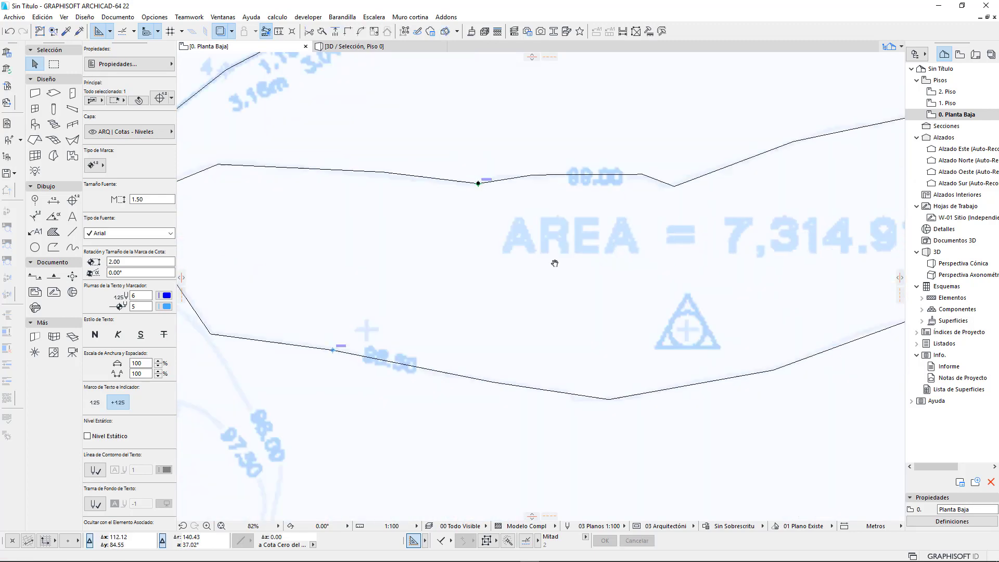
scroll(552, 267, down, 4)
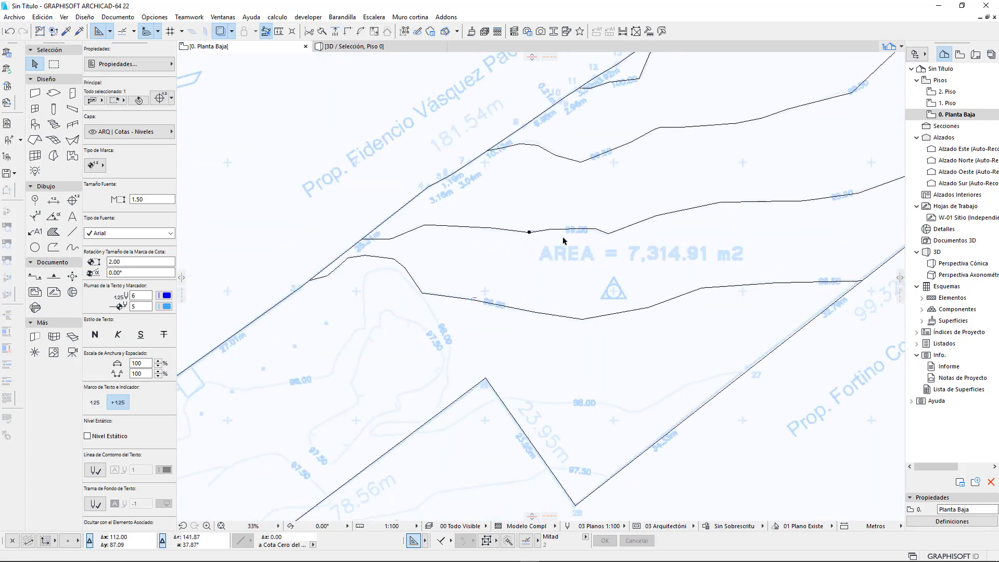
key(Escape)
scroll(531, 294, down, 3)
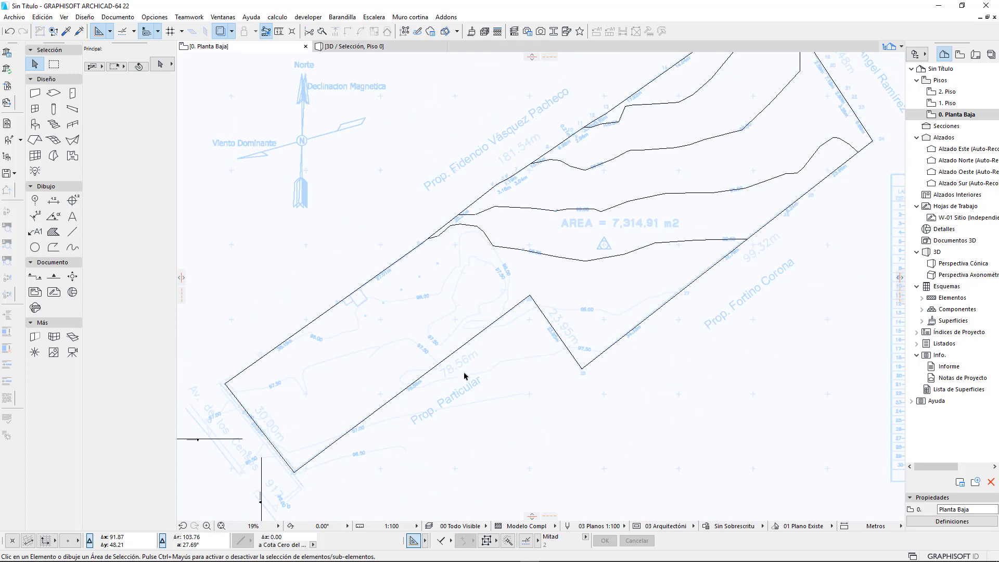
Select the level dimension text near the 98.50 label, open its font size for editing, and deselect it unchanged.
click(526, 252)
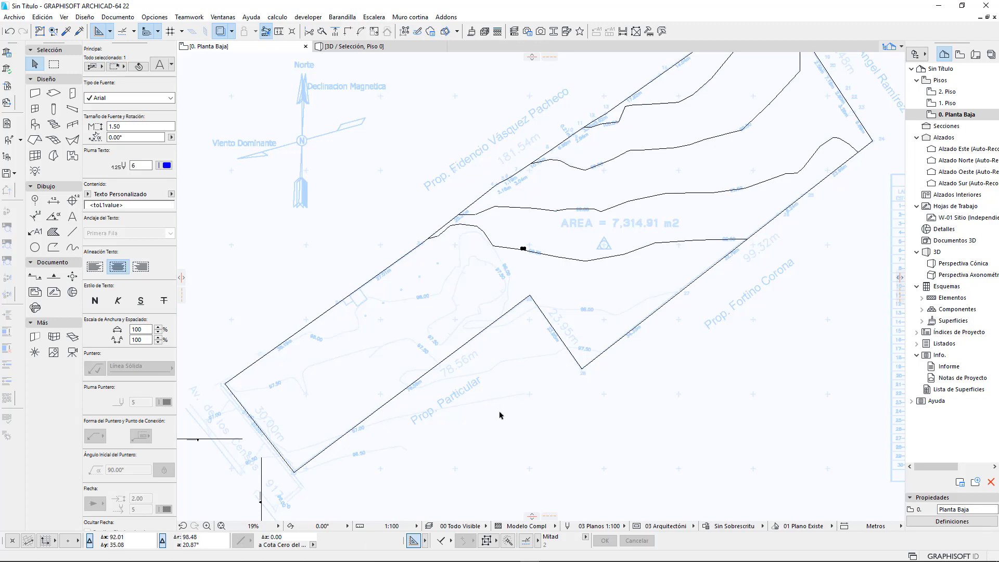
click(134, 126)
click(368, 208)
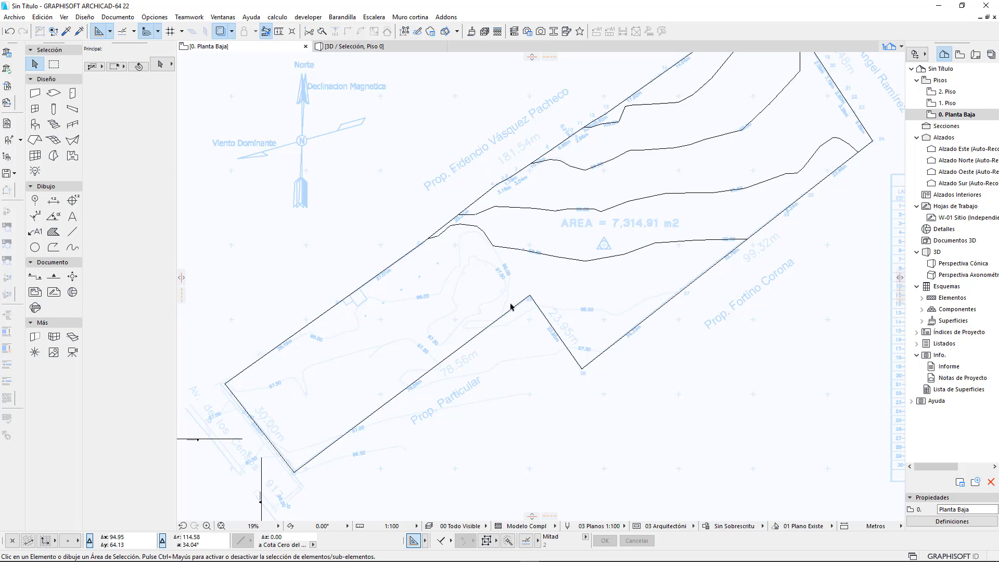
Try the floor plan at a scale of 1:500 and settle on 1:1000 to enlarge the level dimension text.
click(407, 527)
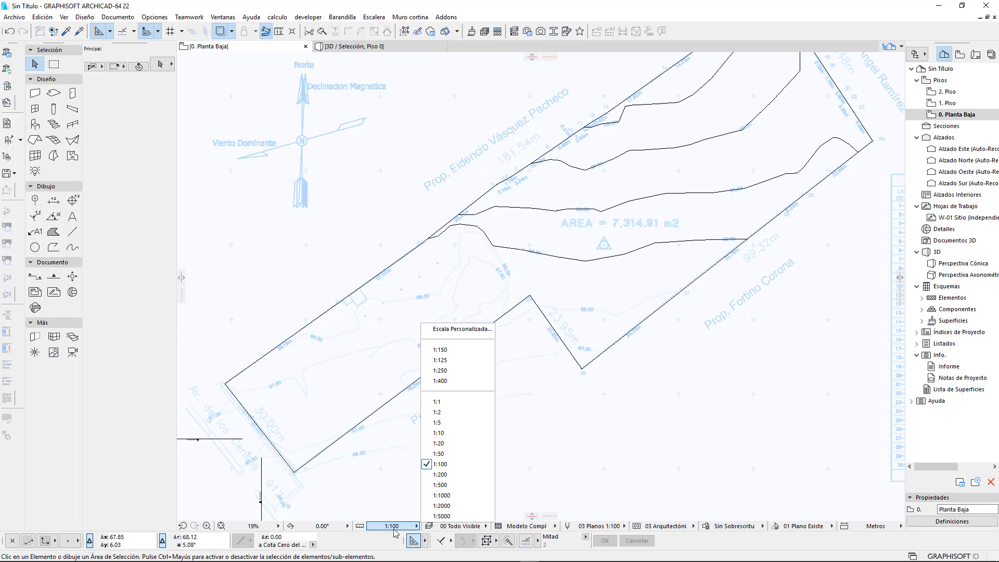
click(450, 485)
scroll(546, 275, up, 7)
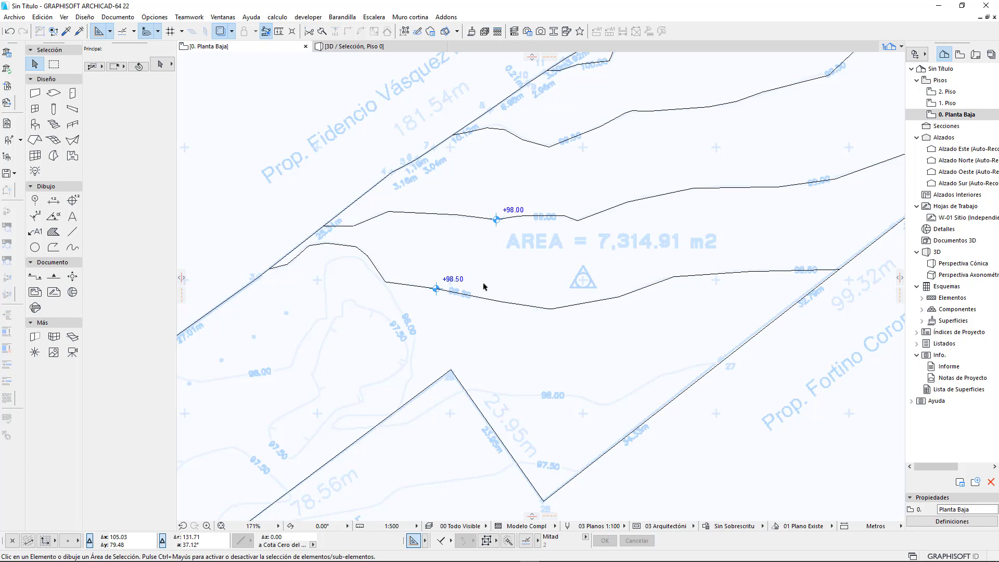
click(409, 527)
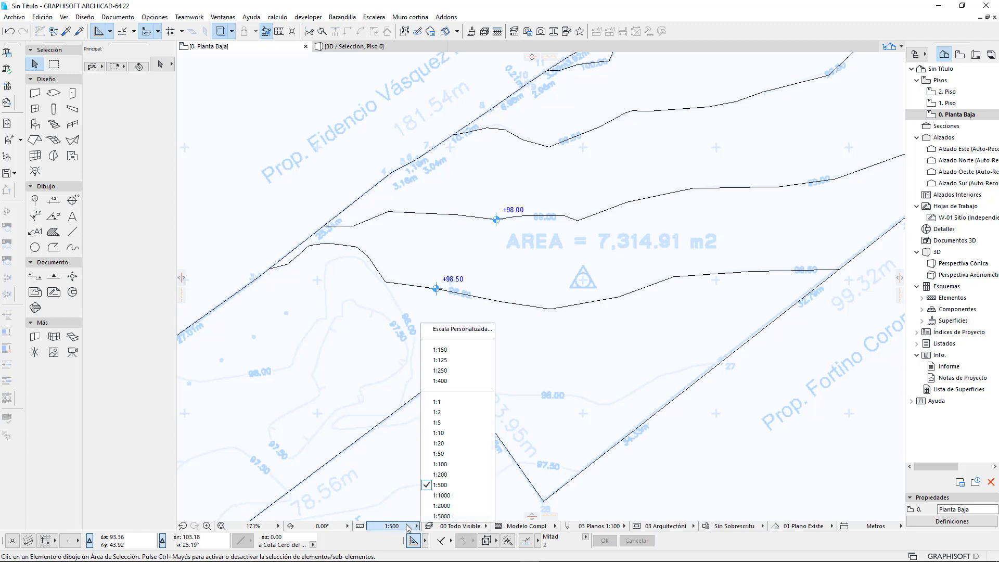
click(442, 495)
scroll(449, 374, up, 3)
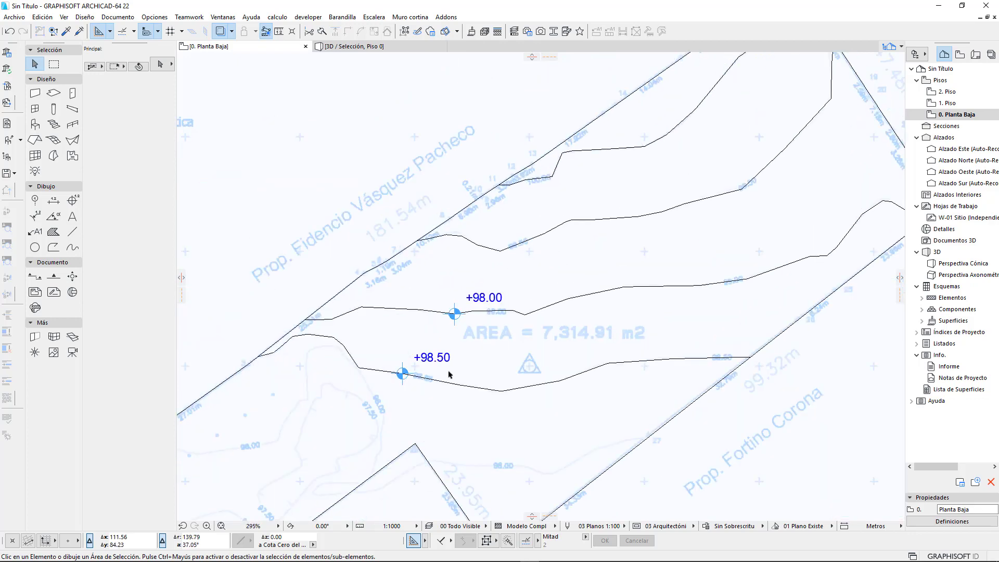
Examine the level dimensions and elevation markers against the whole topographic plan at the 1:1000 scale.
scroll(425, 391, down, 5)
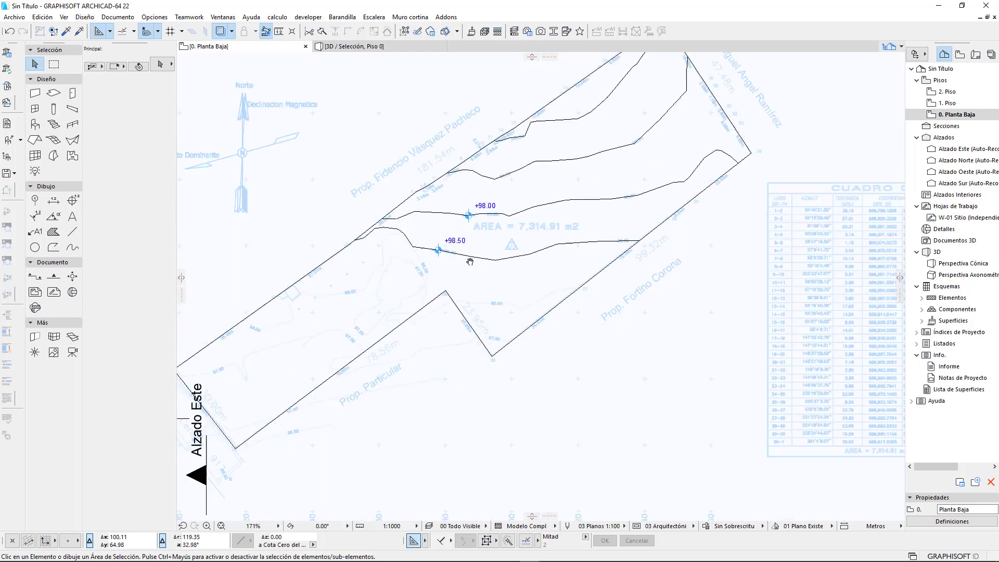
scroll(481, 266, down, 2)
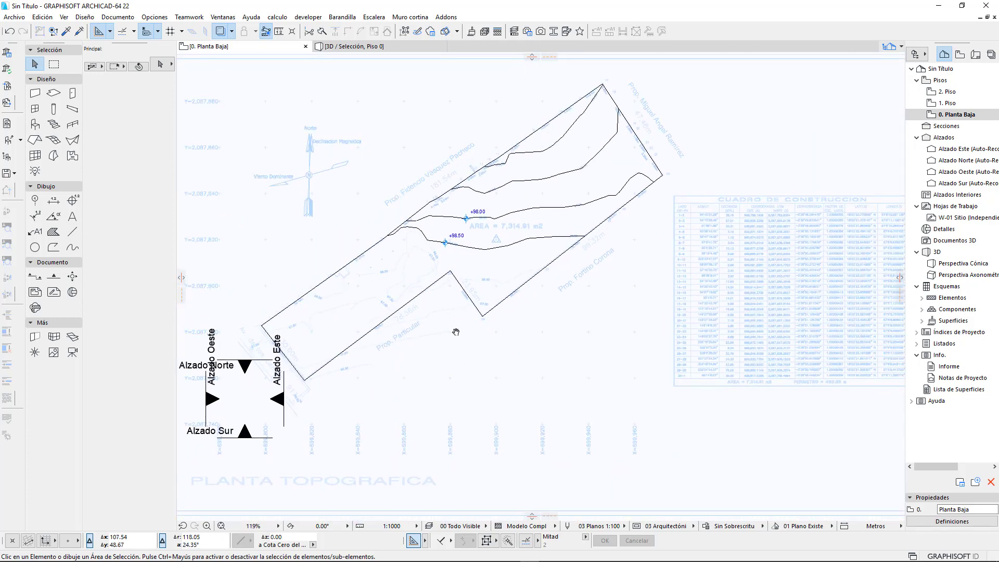
scroll(484, 306, up, 1)
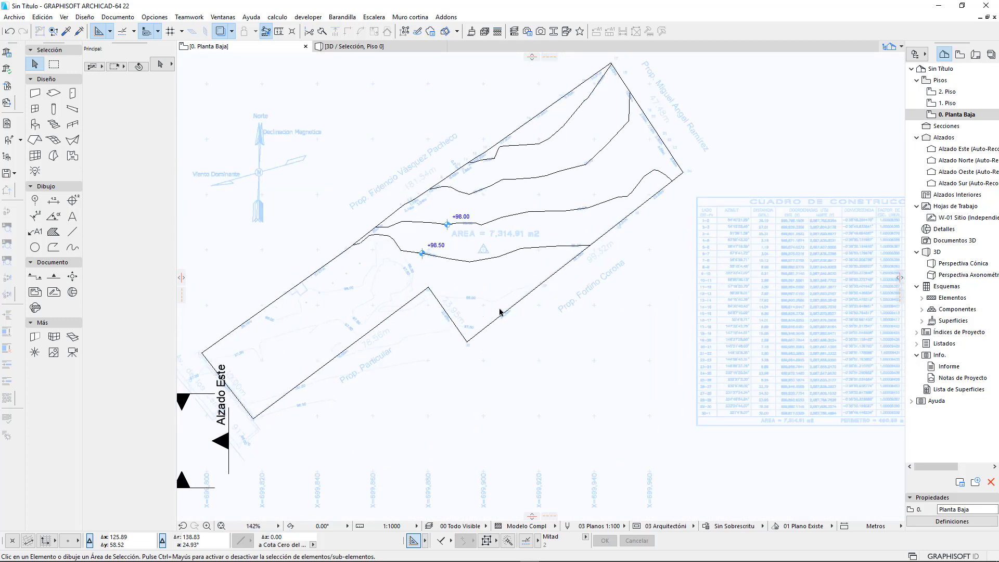
middle_drag(479, 318, 467, 333)
middle_drag(468, 335, 476, 311)
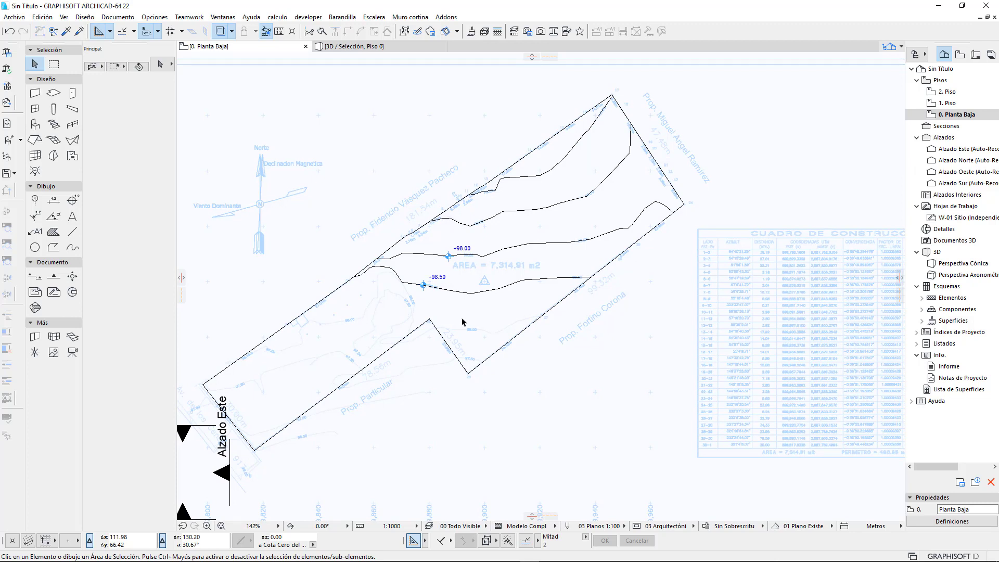
scroll(438, 312, down, 2)
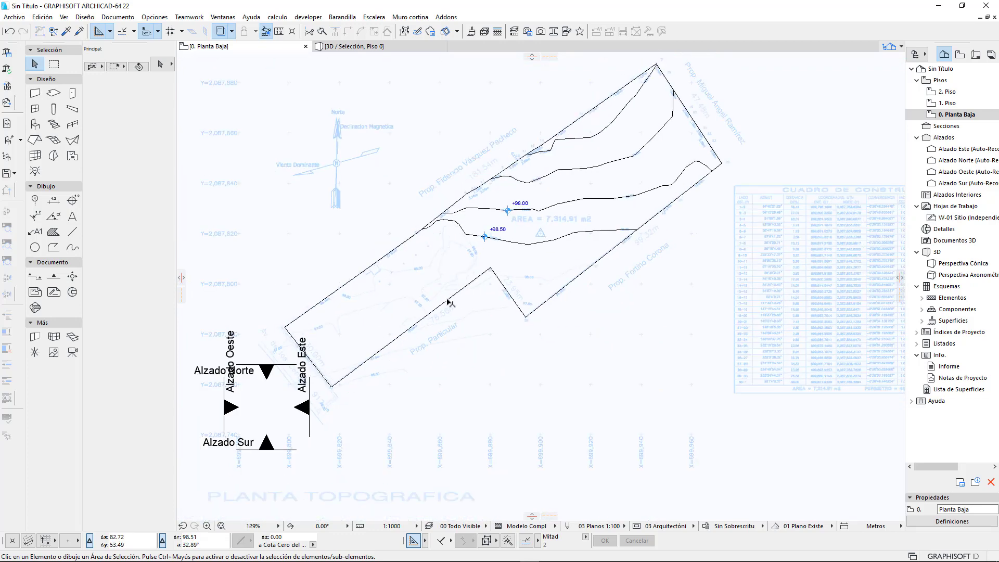
scroll(448, 302, down, 3)
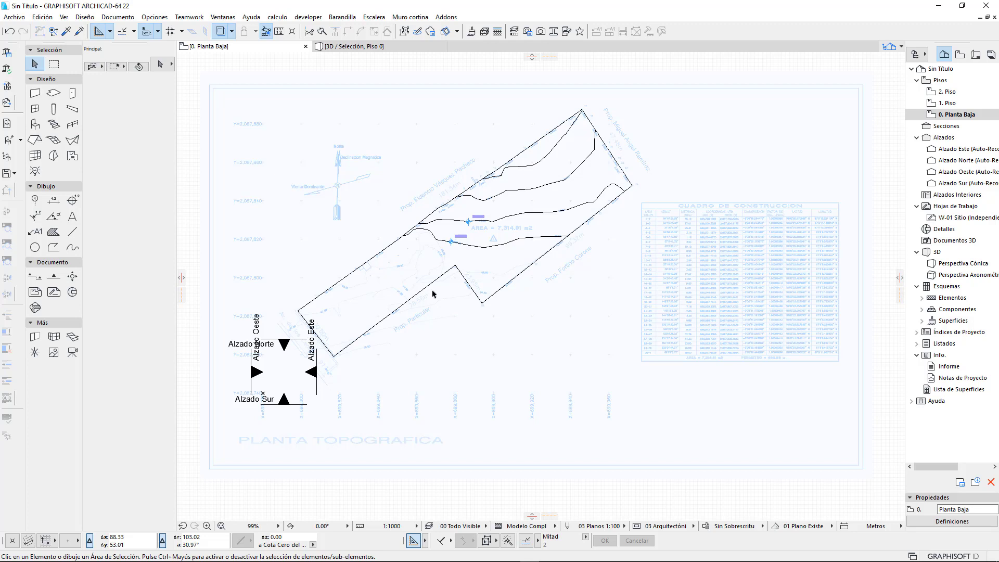
middle_drag(549, 286, 546, 289)
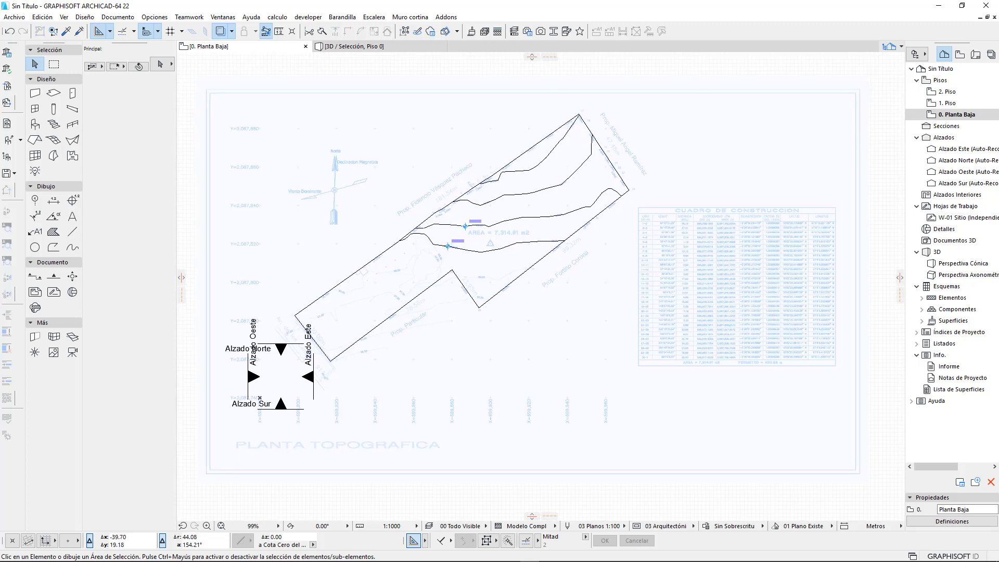